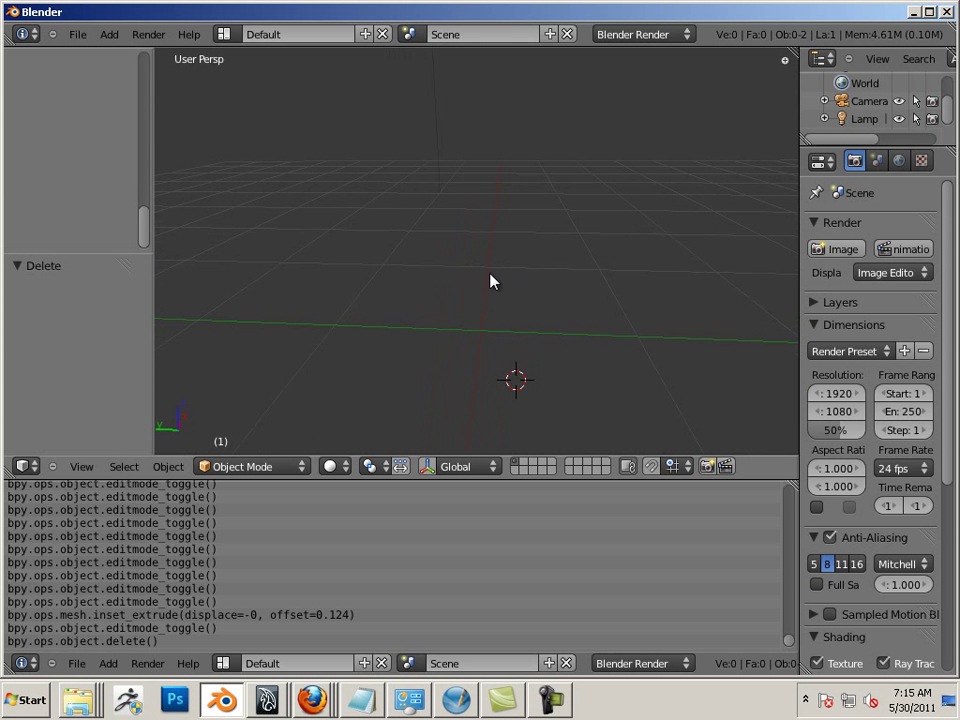
Add a cube mesh to the empty scene and switch it to Edit Mode
click(108, 34)
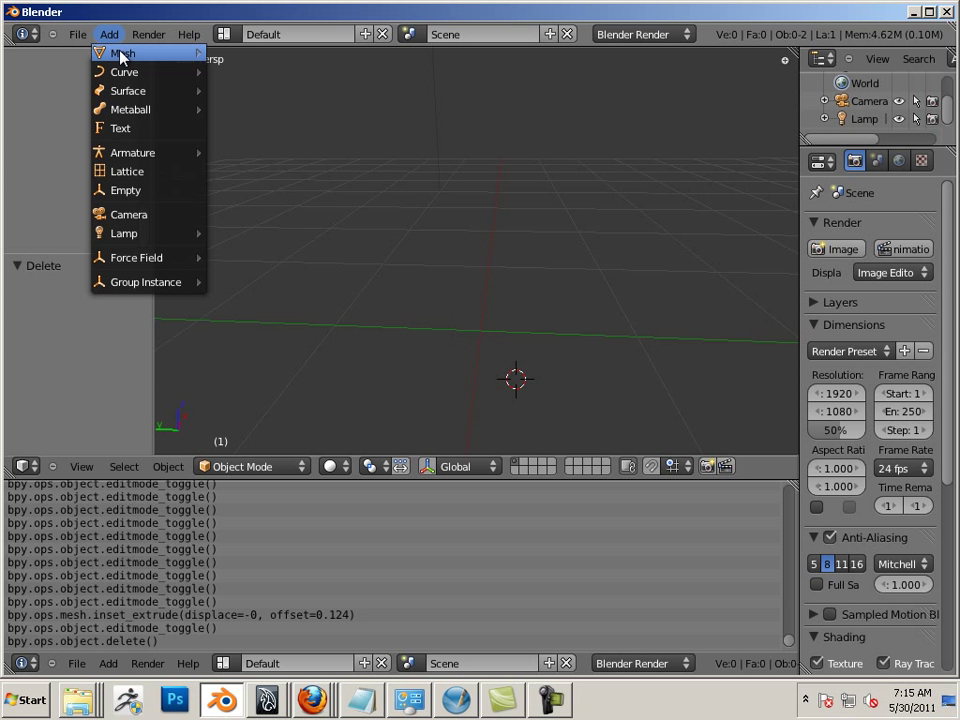
mouse_move(122, 54)
click(237, 73)
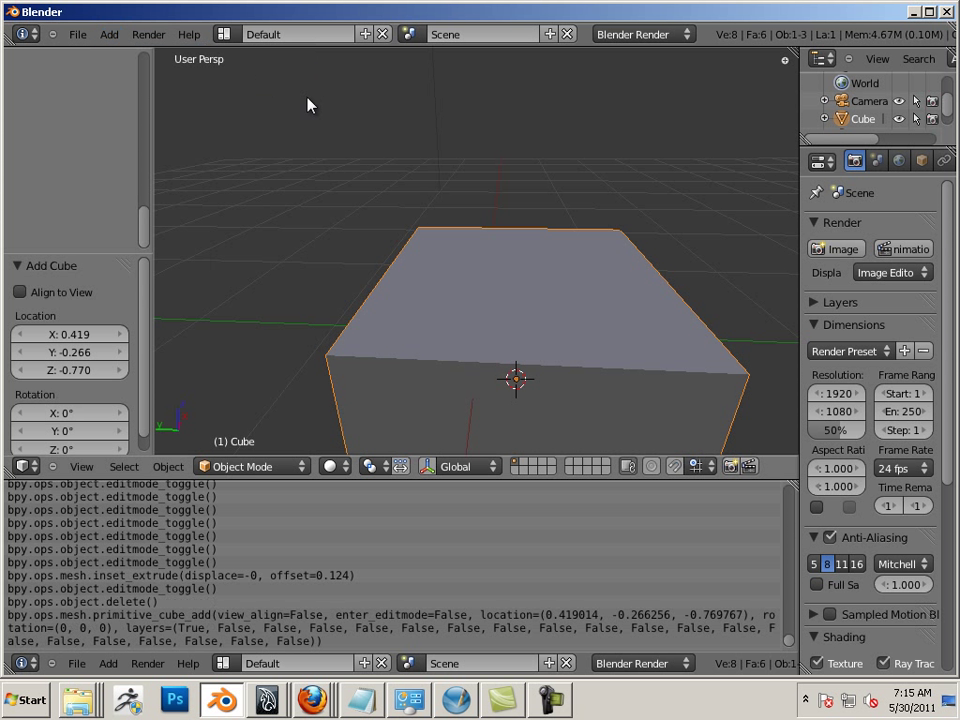
scroll(516, 286, down, 5)
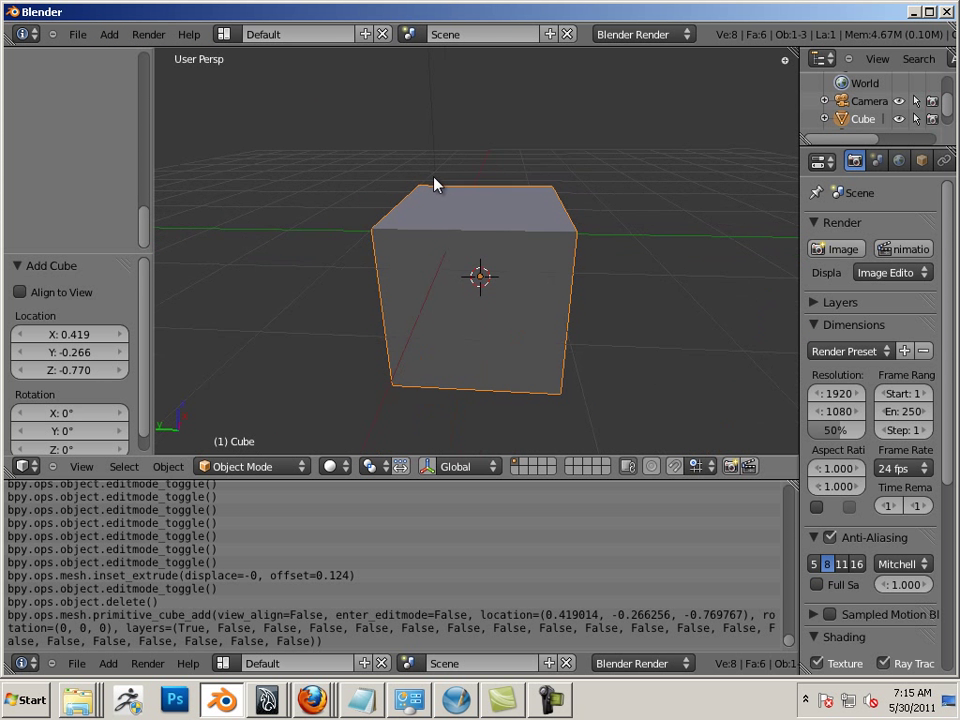
key(Tab)
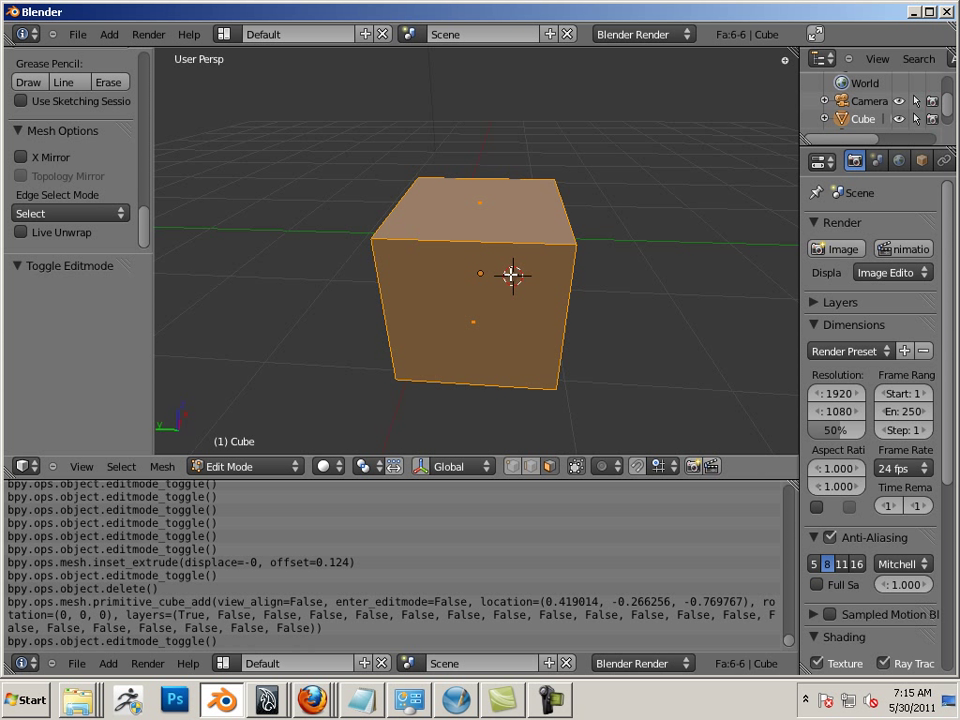
Duplicate the whole cube mesh in place, enable the transform manipulator, and move the copy about -2.93 along Y
key(shift+d)
right_click(494, 289)
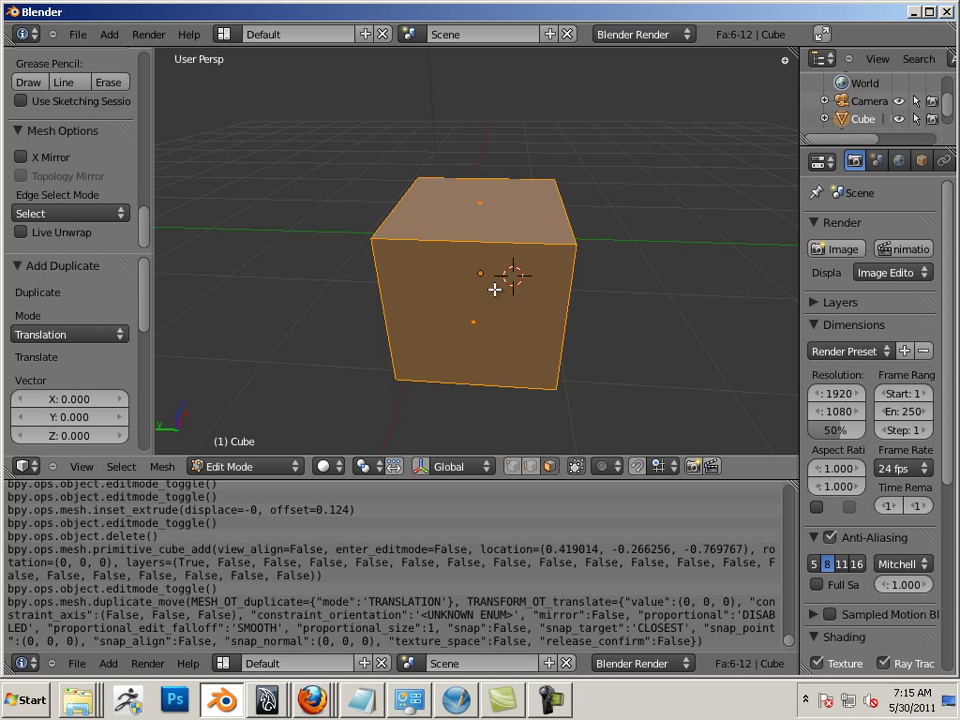
click(419, 466)
click(439, 467)
drag(408, 271, 491, 268)
middle_drag(492, 245, 483, 258)
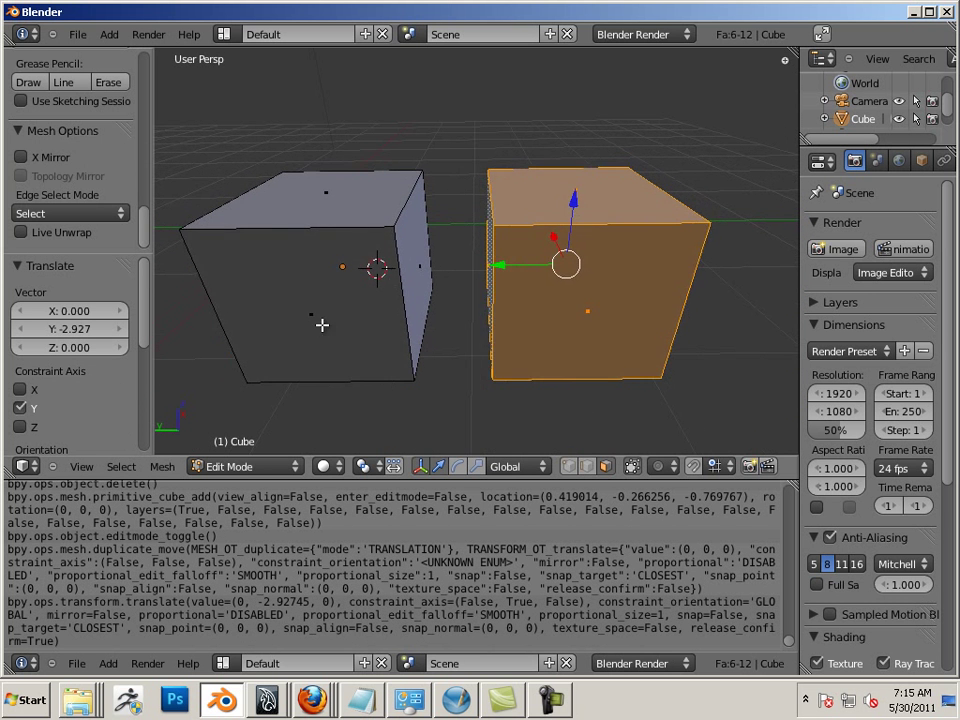
Select the original cube's front and top faces and shift them slightly, about -0.02 X, -0.03 Y and -0.04 Z
right_click(322, 323)
shift+right_click(313, 201)
middle_drag(366, 260, 436, 263)
key(g)
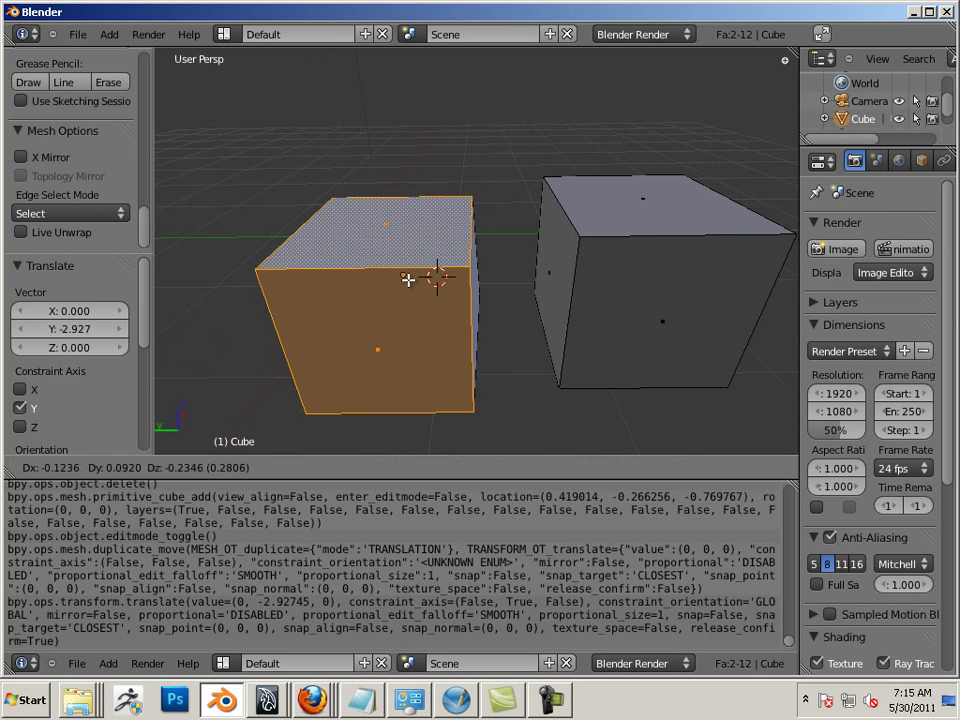
click(414, 264)
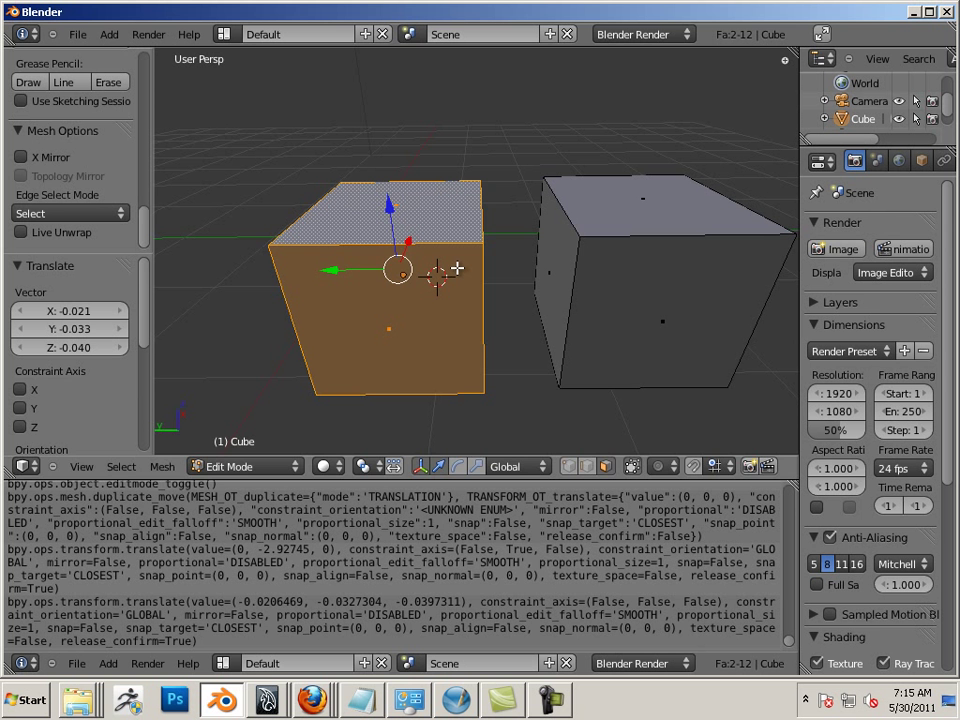
Extrude the original cube's selected front and top faces in place and apply Smooth Vertex twice
key(e)
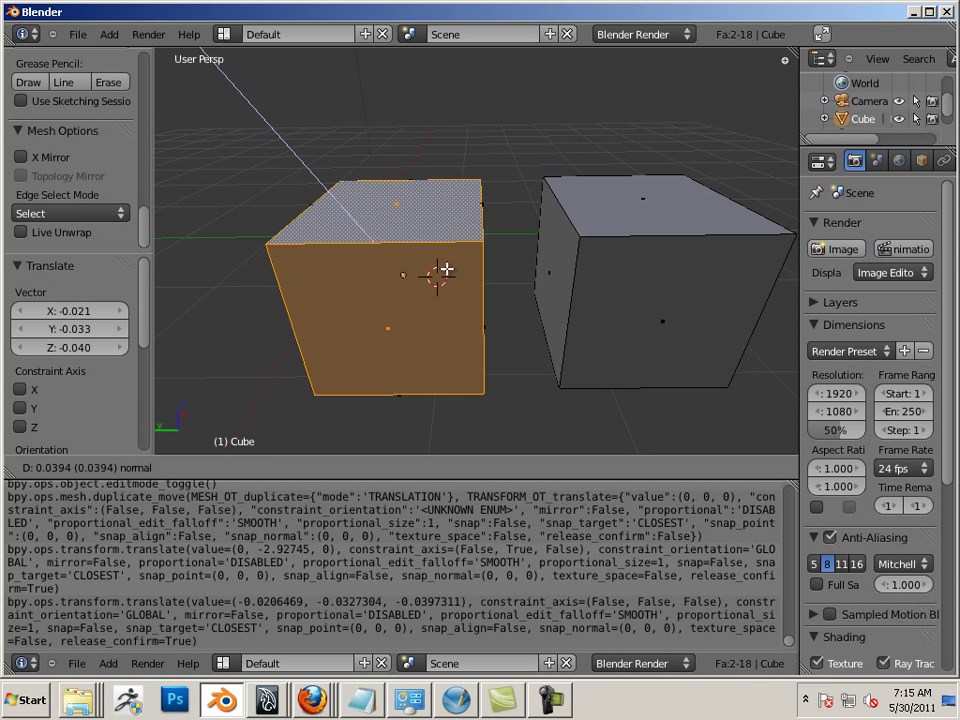
click(449, 268)
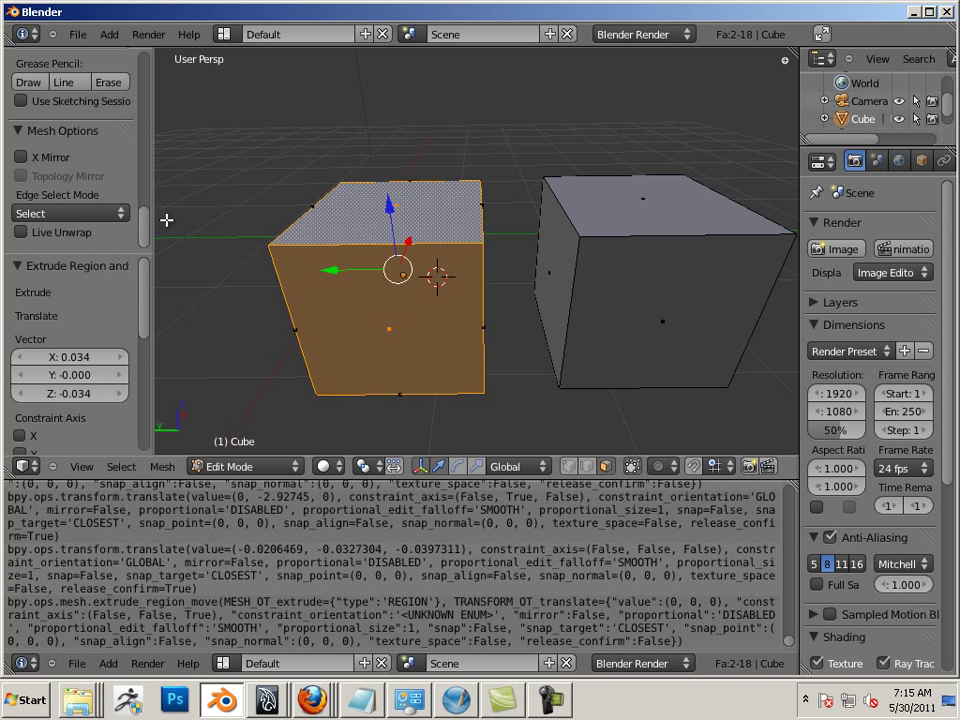
drag(147, 233, 146, 98)
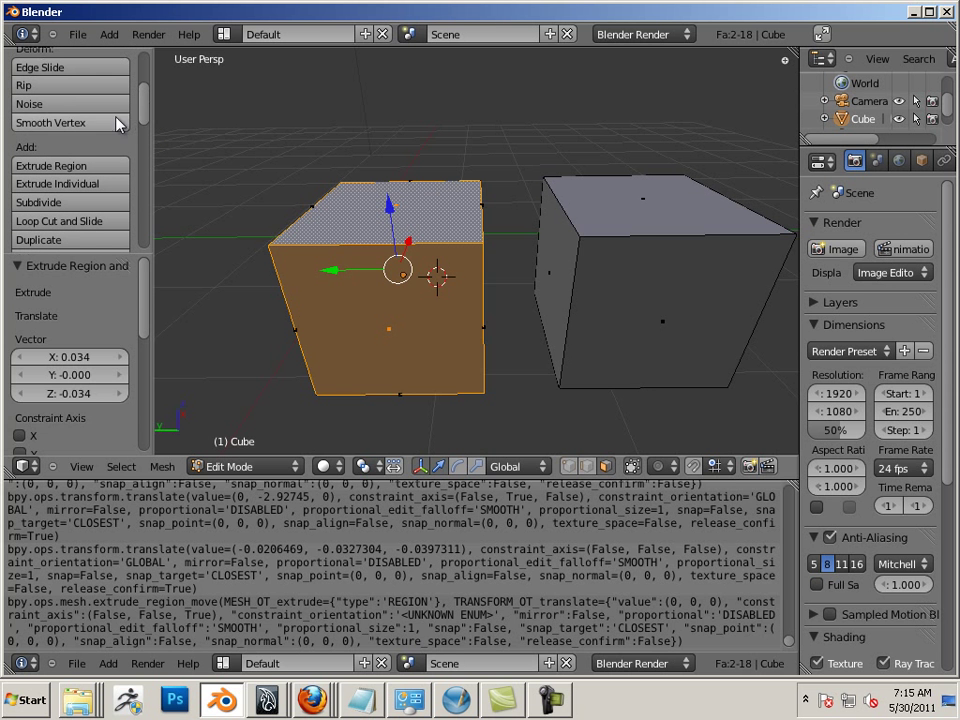
click(113, 124)
click(113, 124)
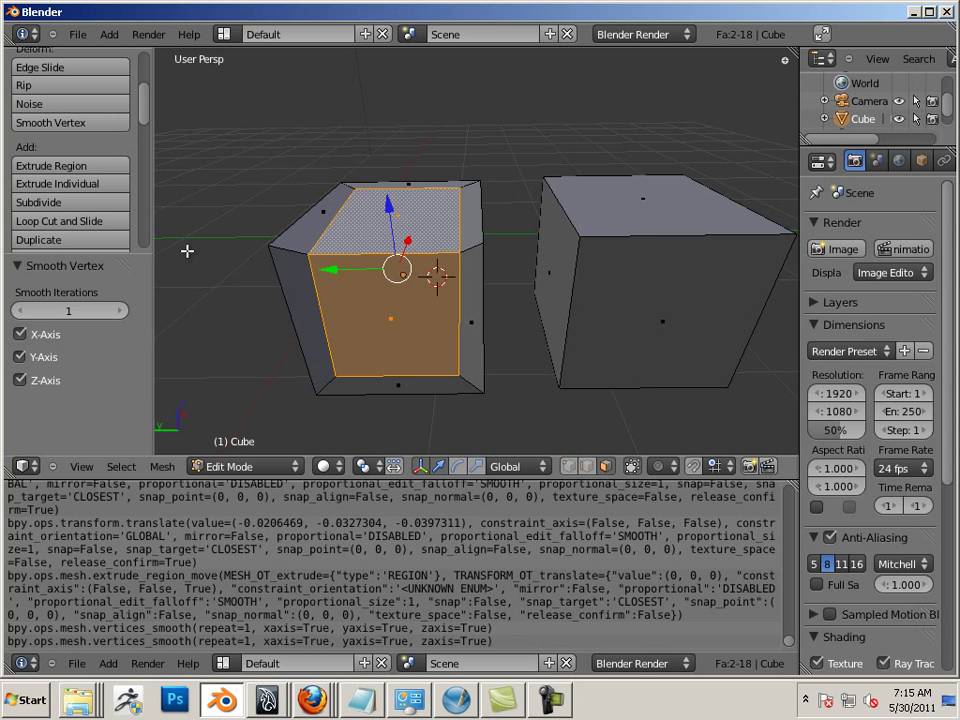
Try moving the original cube's inset faces upward by about 0.2 along Z, and undo the move
middle_drag(186, 251, 466, 269)
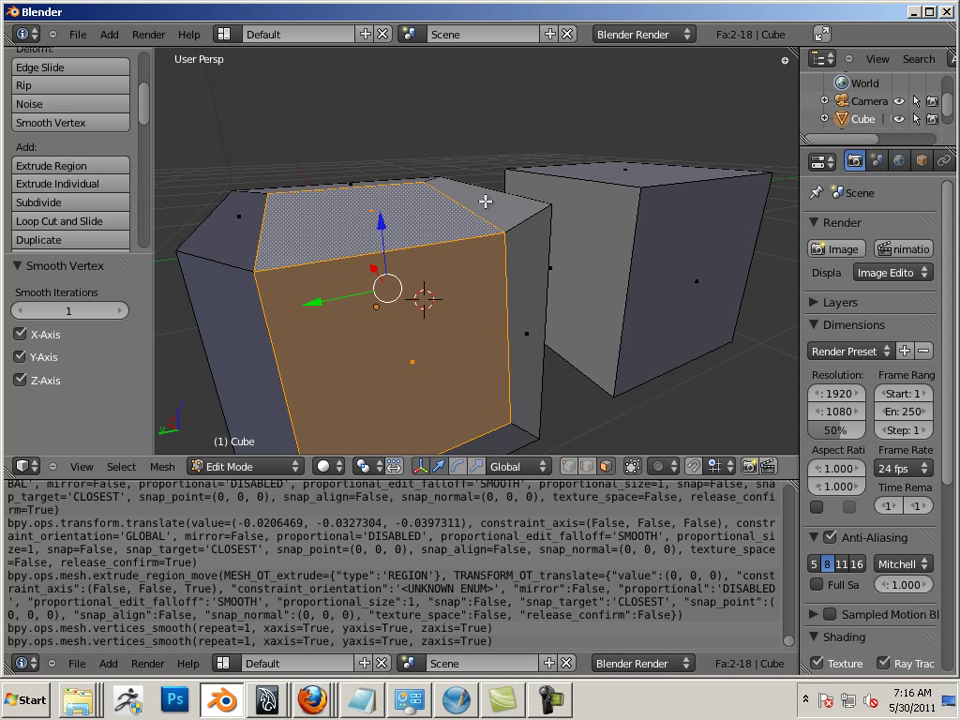
middle_drag(595, 259, 520, 291)
drag(493, 279, 495, 255)
key(ctrl+z)
middle_drag(411, 281, 464, 260)
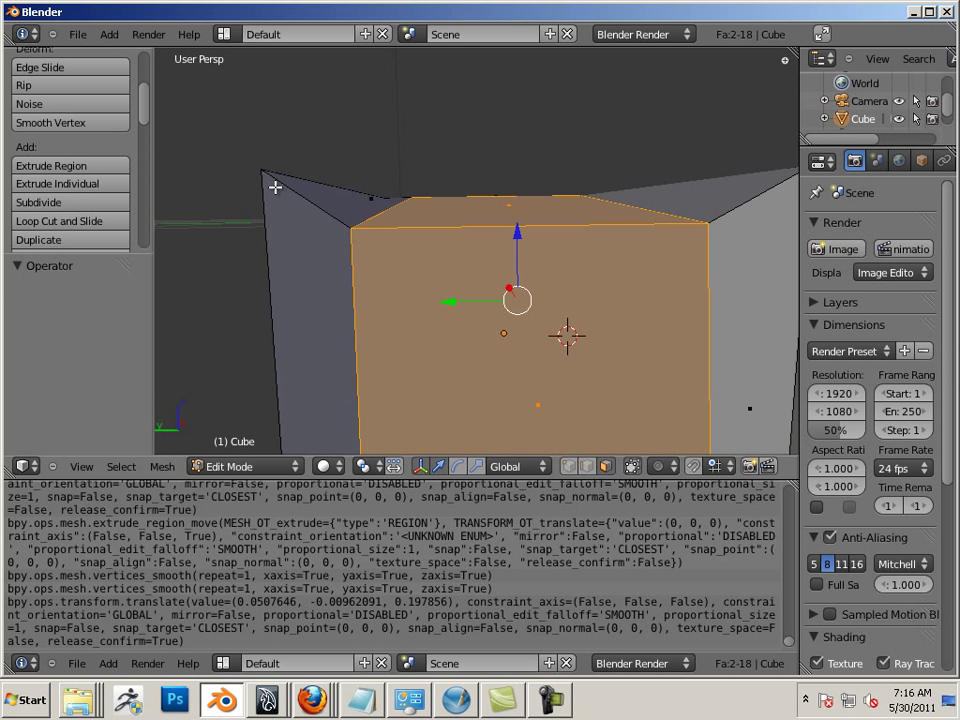
Nudge the original cube's inset faces about -0.009 along the X axis
scroll(548, 291, down, 4)
middle_drag(518, 277, 326, 208)
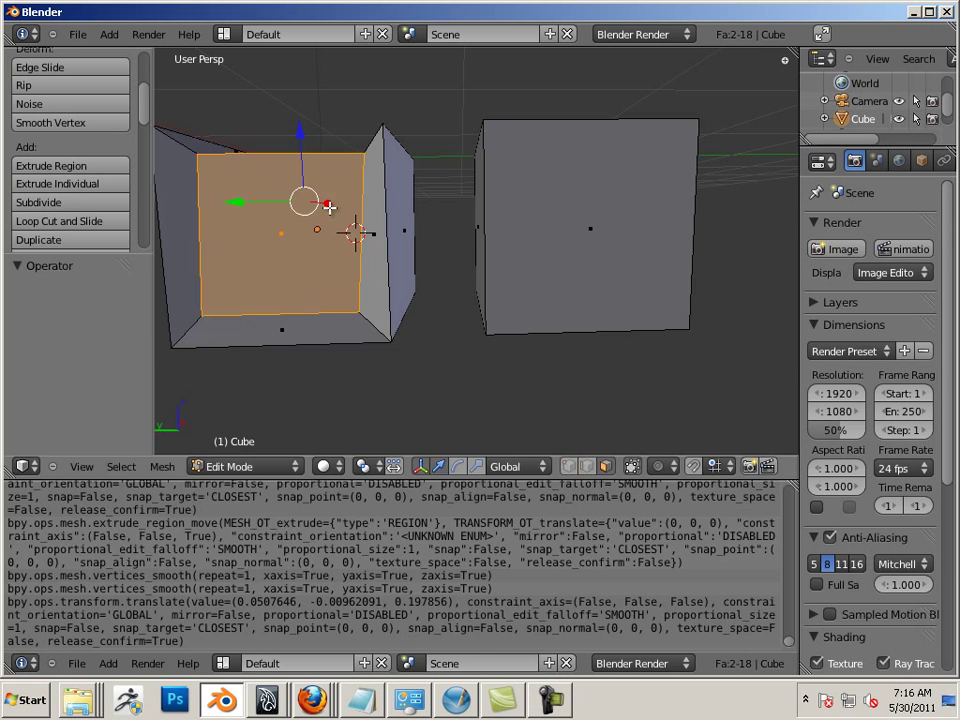
drag(326, 207, 334, 238)
Select the duplicate cube's front and top faces and inset them together by about 0.3 with Inset Extrude
right_click(591, 265)
middle_drag(602, 281, 607, 236)
shift+right_click(586, 140)
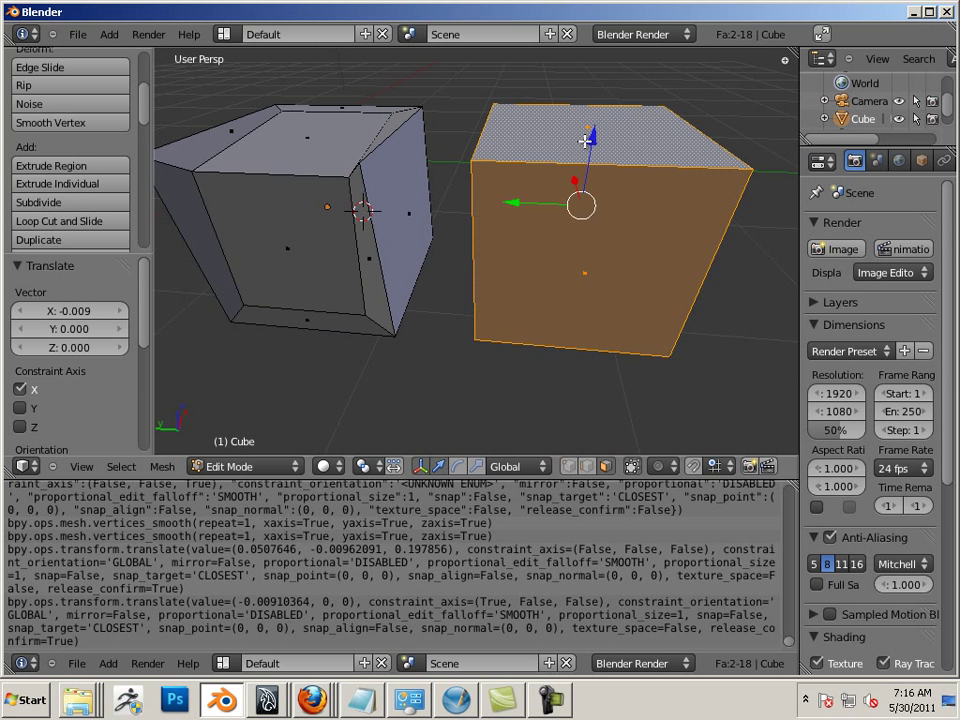
key(i)
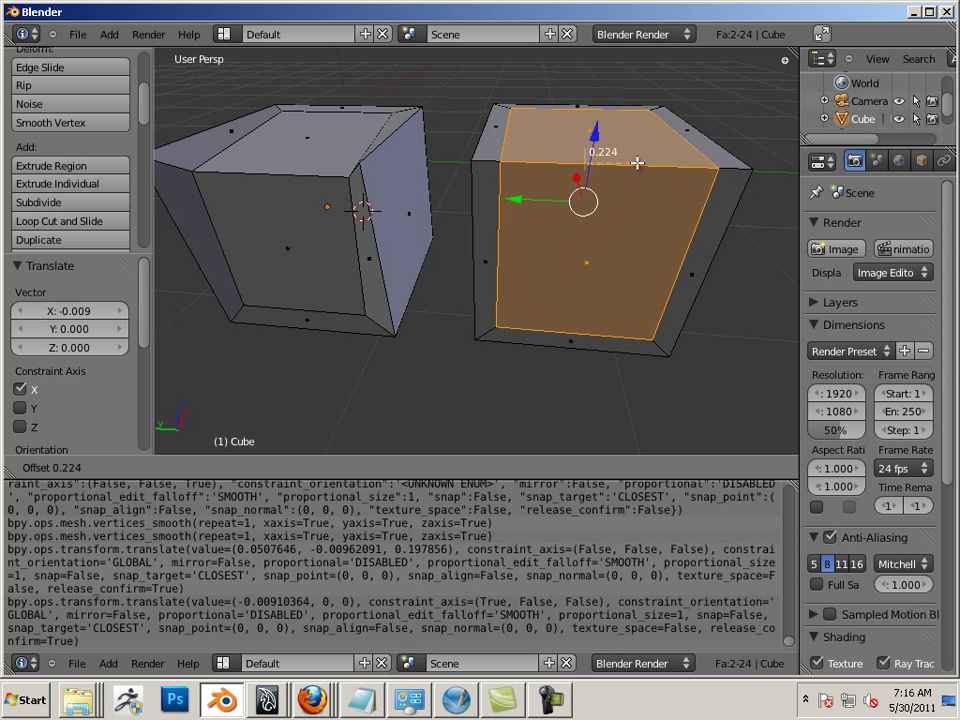
text(0.3)
key(Return)
Deselect everything, add another cube to the mesh, and move it about -5.22 along Y beyond the second cube
middle_drag(666, 281, 265, 308)
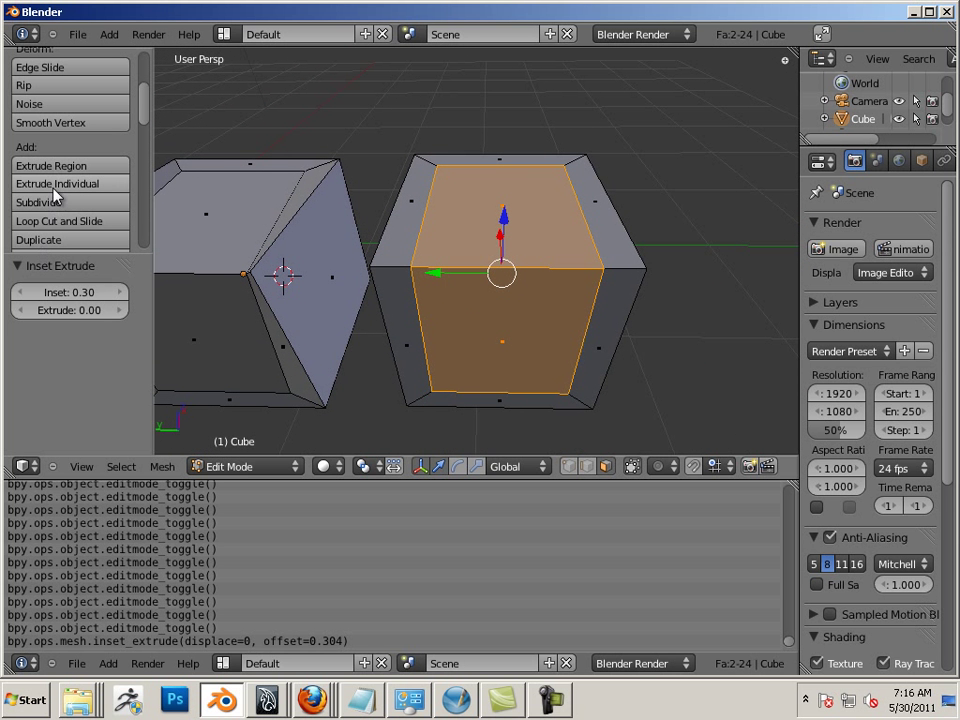
scroll(451, 358, down, 2)
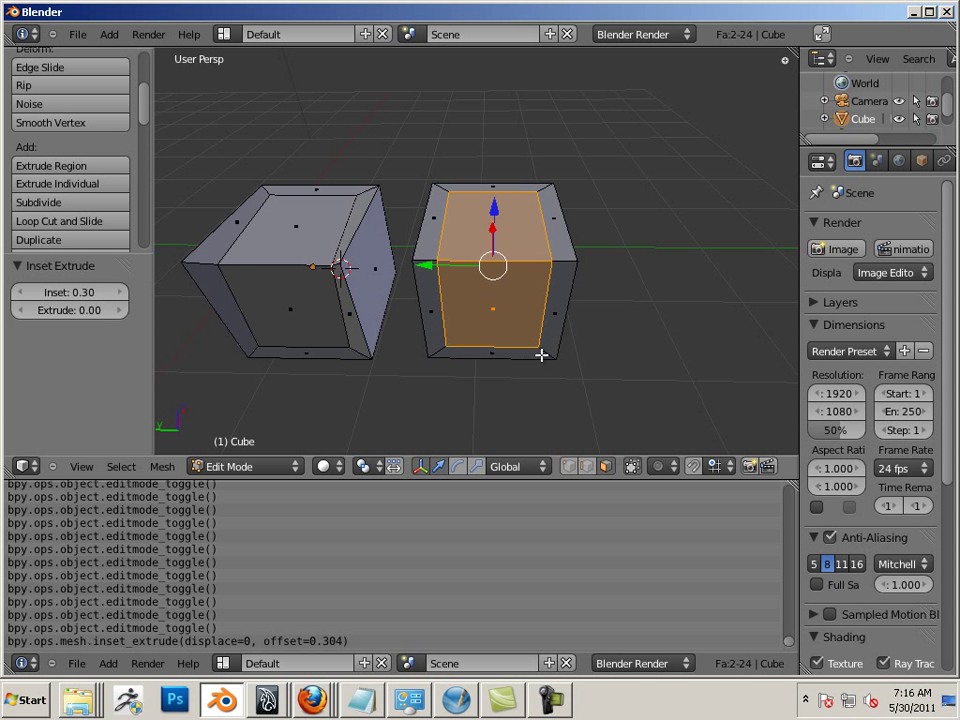
middle_drag(656, 377, 294, 244)
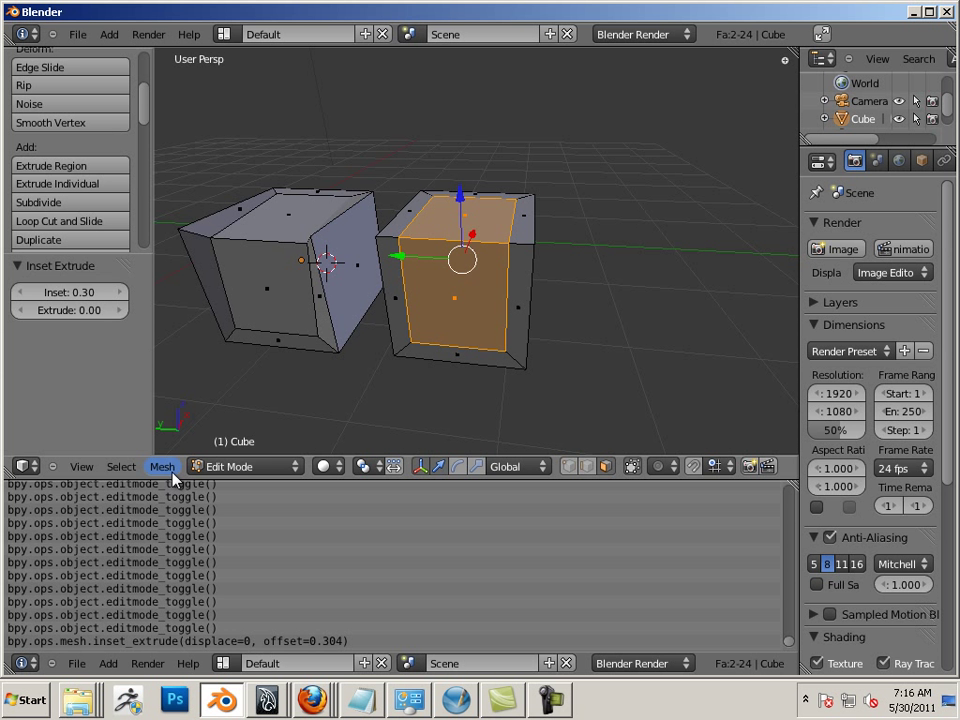
key(a)
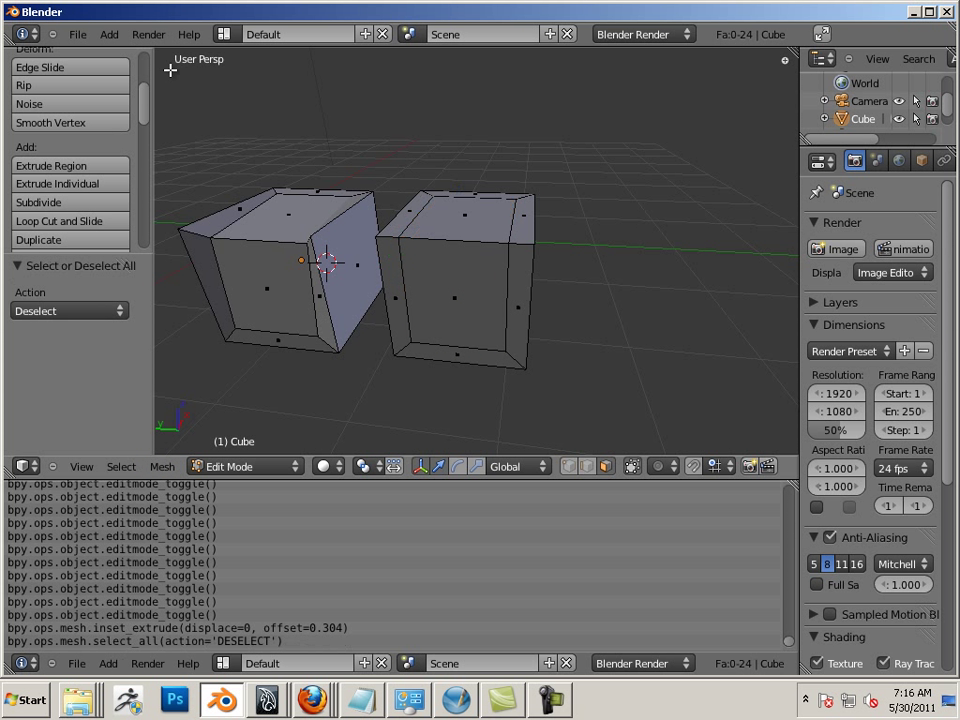
click(109, 34)
mouse_move(125, 53)
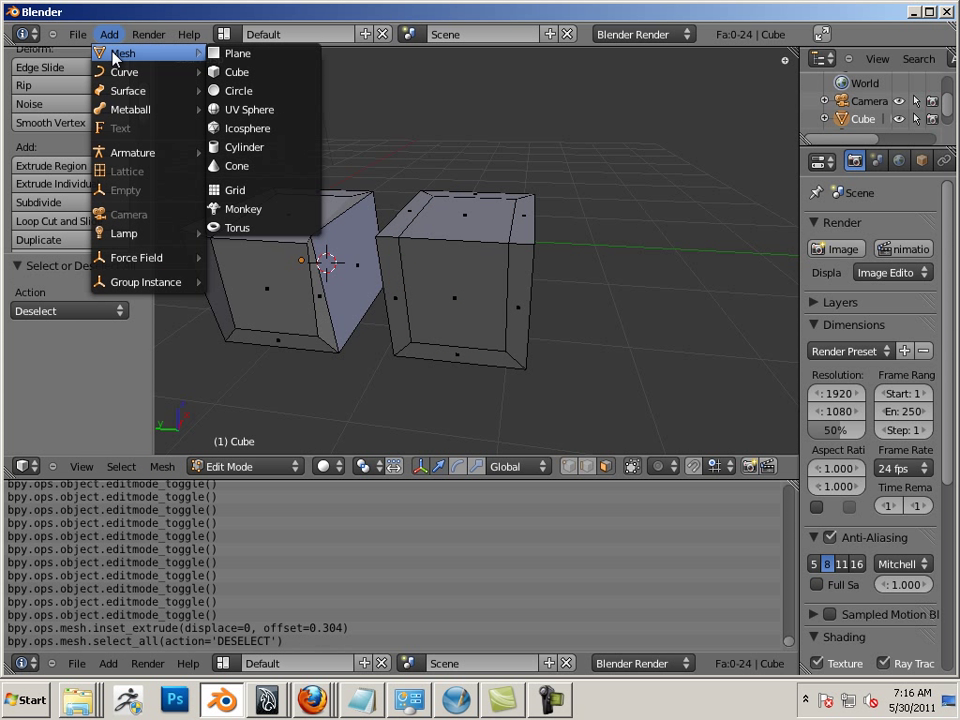
click(240, 72)
drag(272, 259, 590, 317)
shift+middle_drag(590, 315, 432, 300)
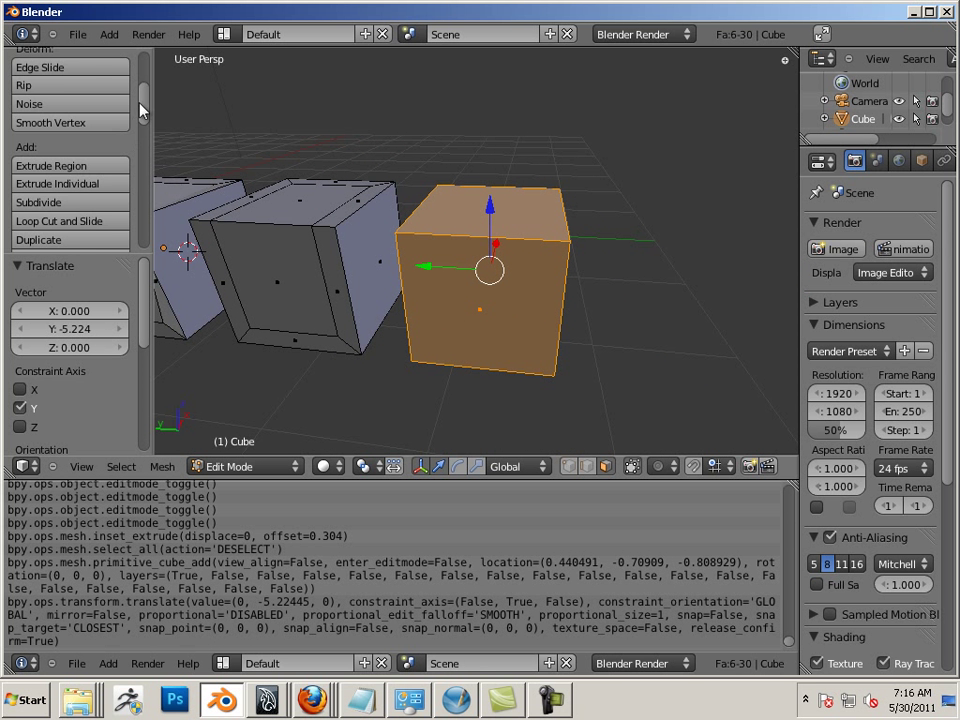
Subdivide the third cube twice with one cut each time
mouse_move(139, 103)
mouse_down()
mouse_move(140, 62)
mouse_move(140, 112)
mouse_up()
click(98, 136)
click(98, 136)
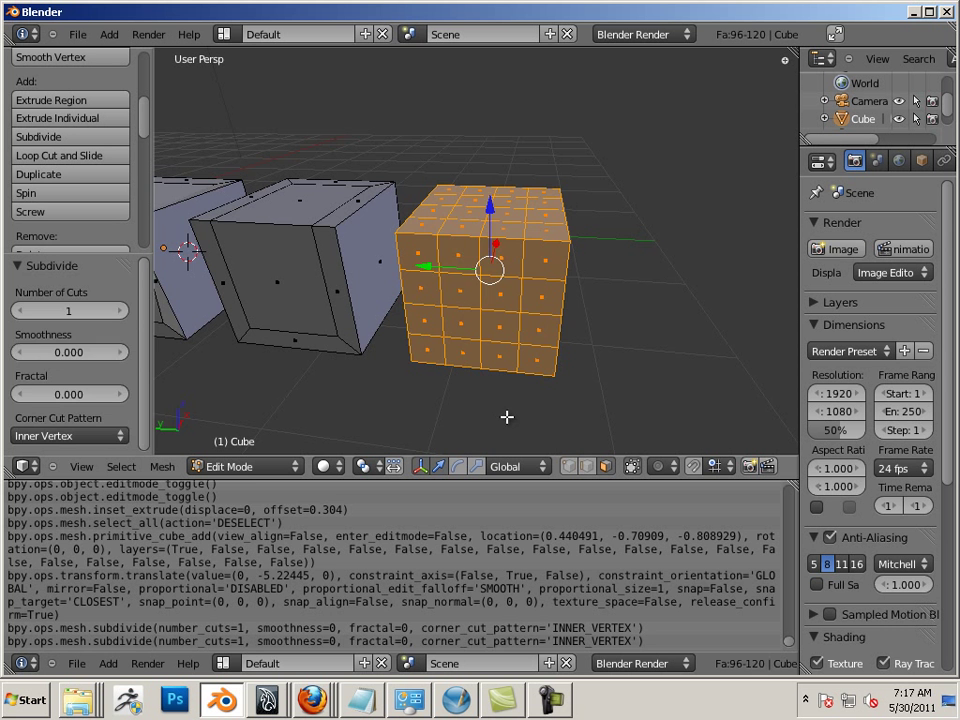
Select four front faces of the third cube in an inverted T shape and try to inset them with Inset Extrude
key(a)
middle_drag(568, 392, 527, 375)
right_click(508, 304)
shift+right_click(533, 358)
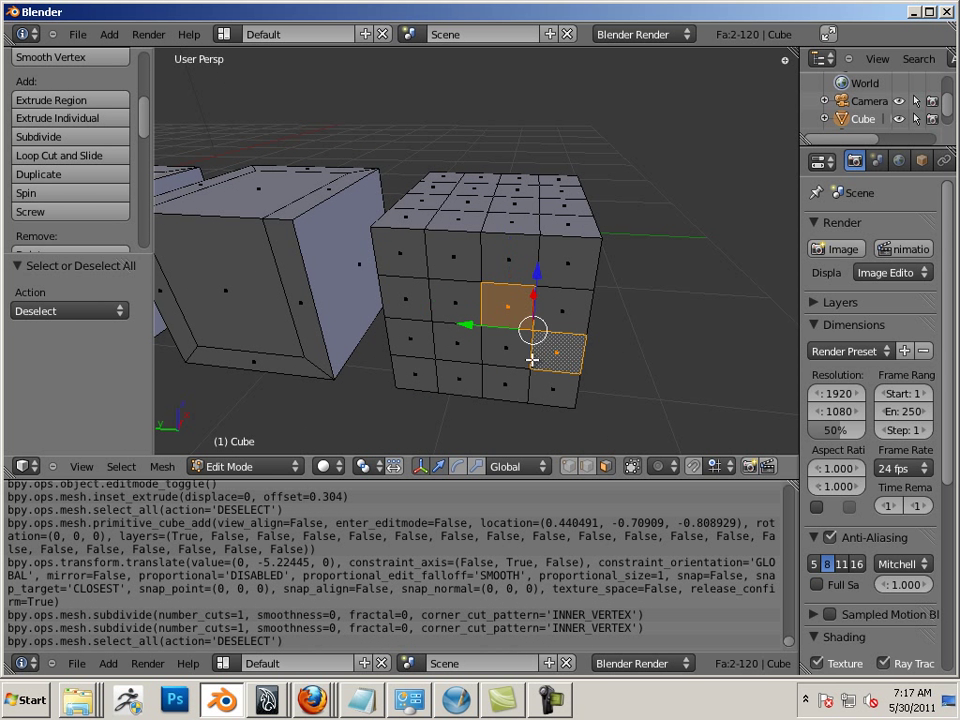
shift+right_click(510, 355)
shift+right_click(460, 353)
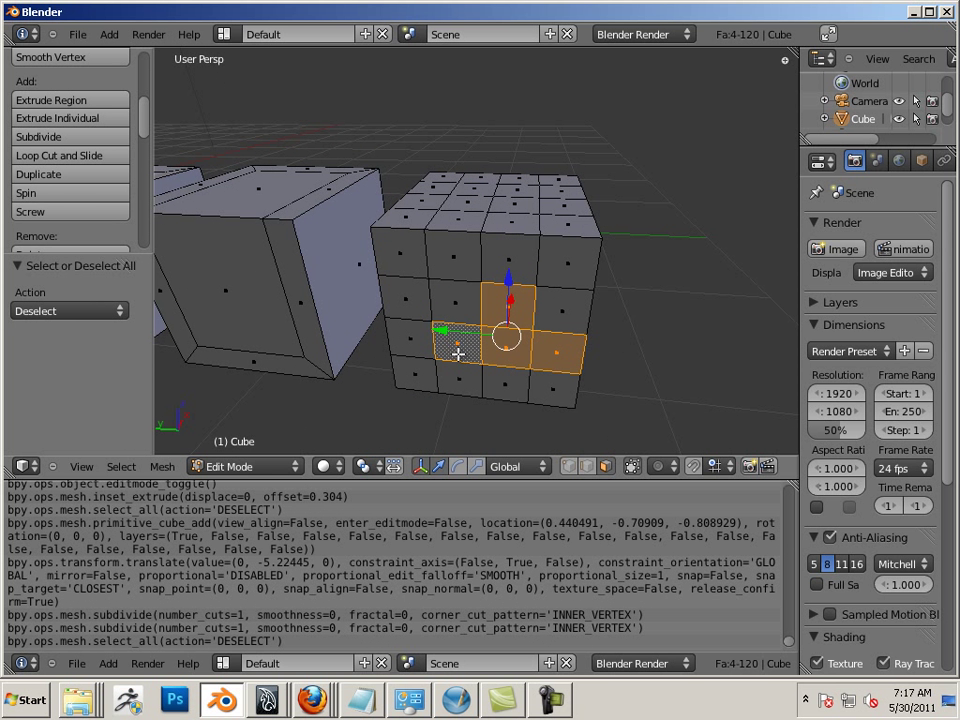
key(i)
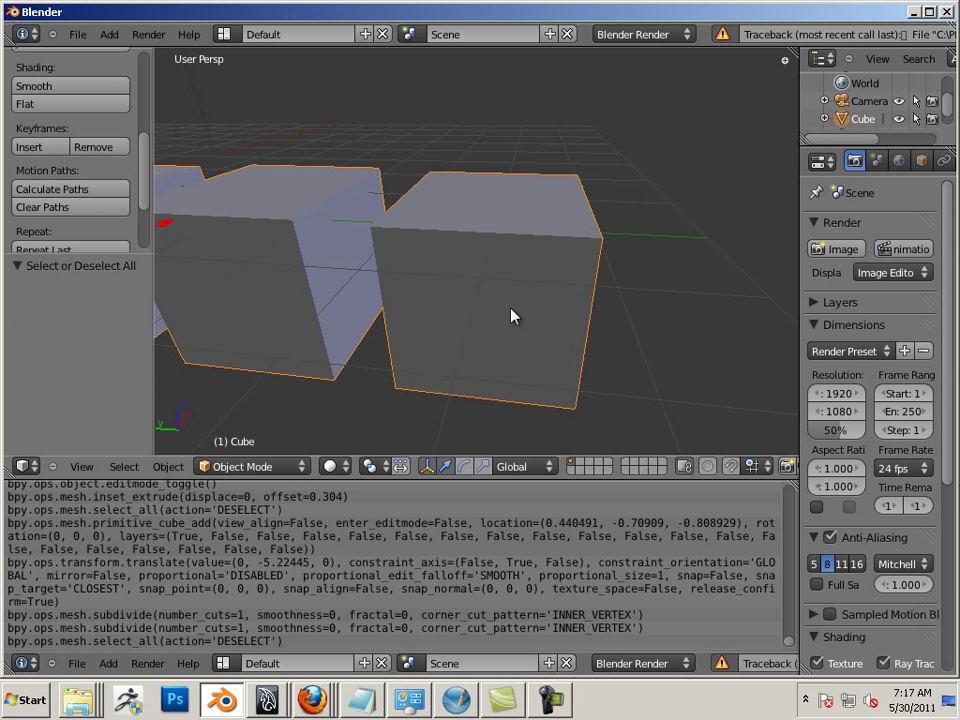
Back in Edit Mode, reselect the inverted T of four faces, smooth its vertices once, and try the inset again
key(Tab)
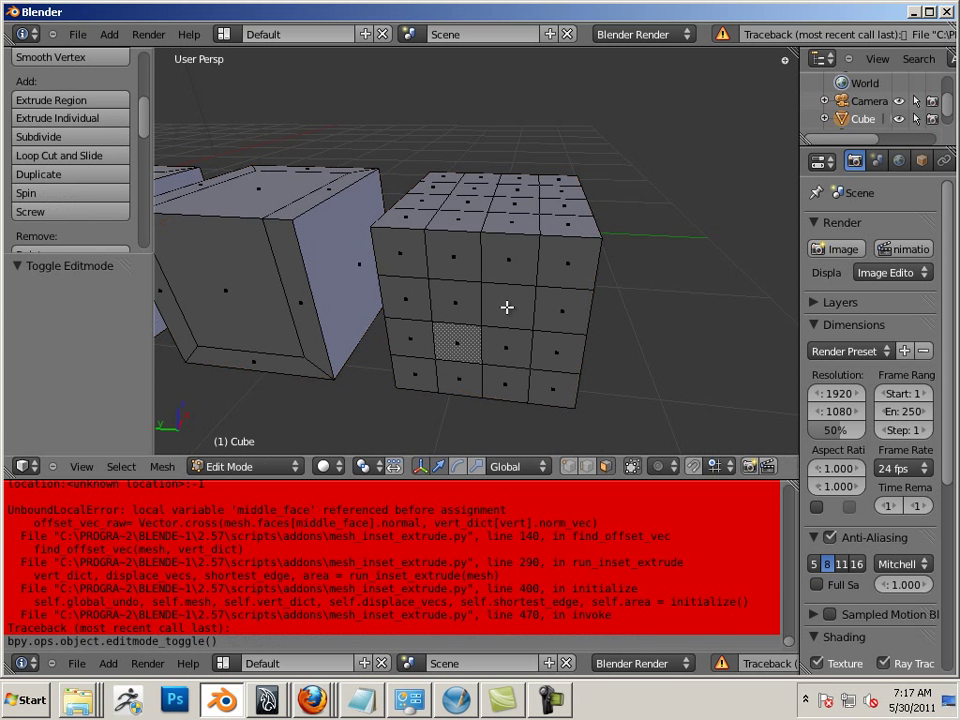
right_click(508, 348)
shift+click(469, 349)
shift+right_click(456, 330)
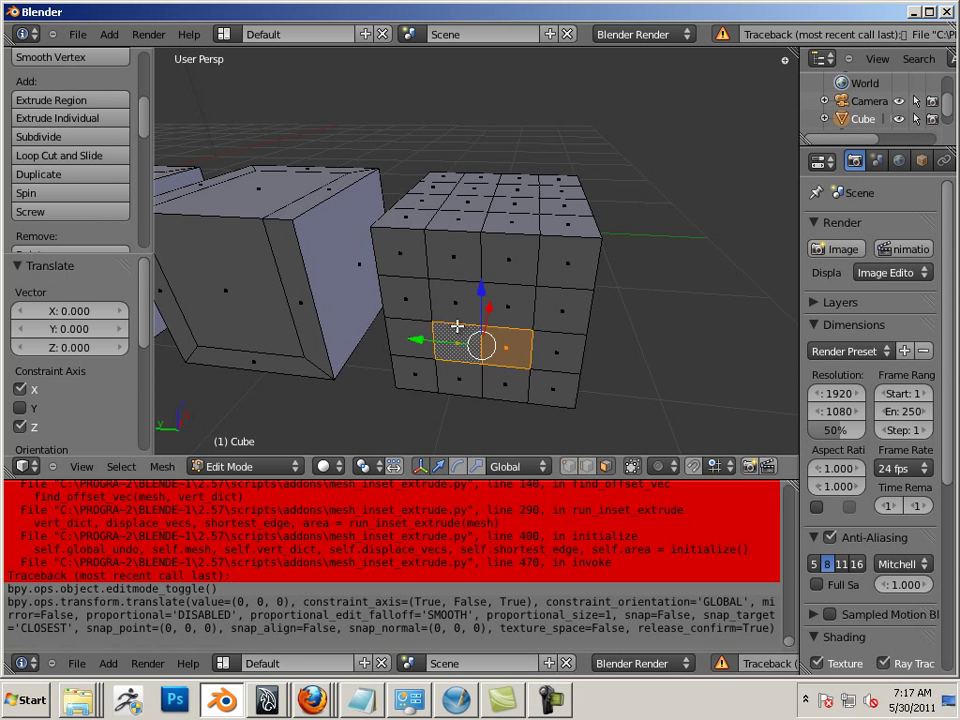
shift+right_click(490, 322)
shift+right_click(561, 352)
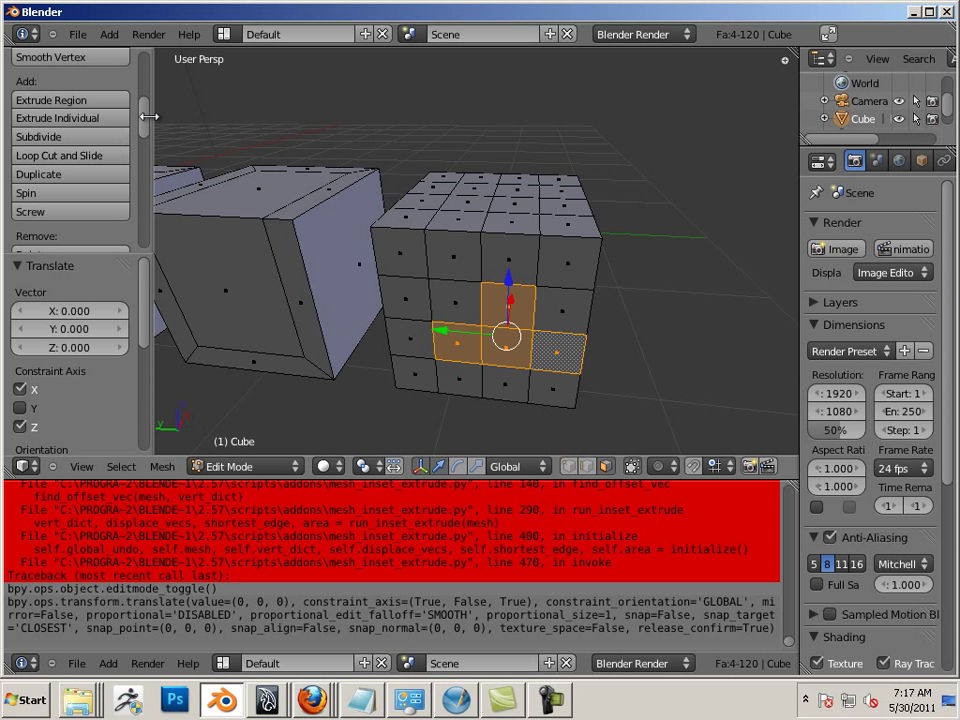
click(103, 60)
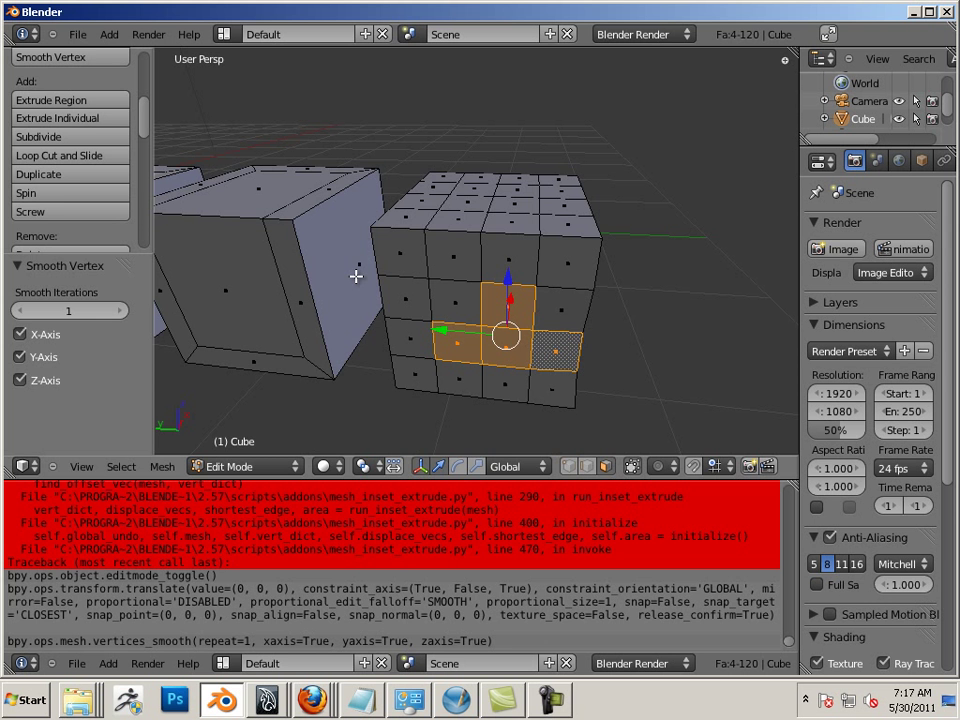
key(i)
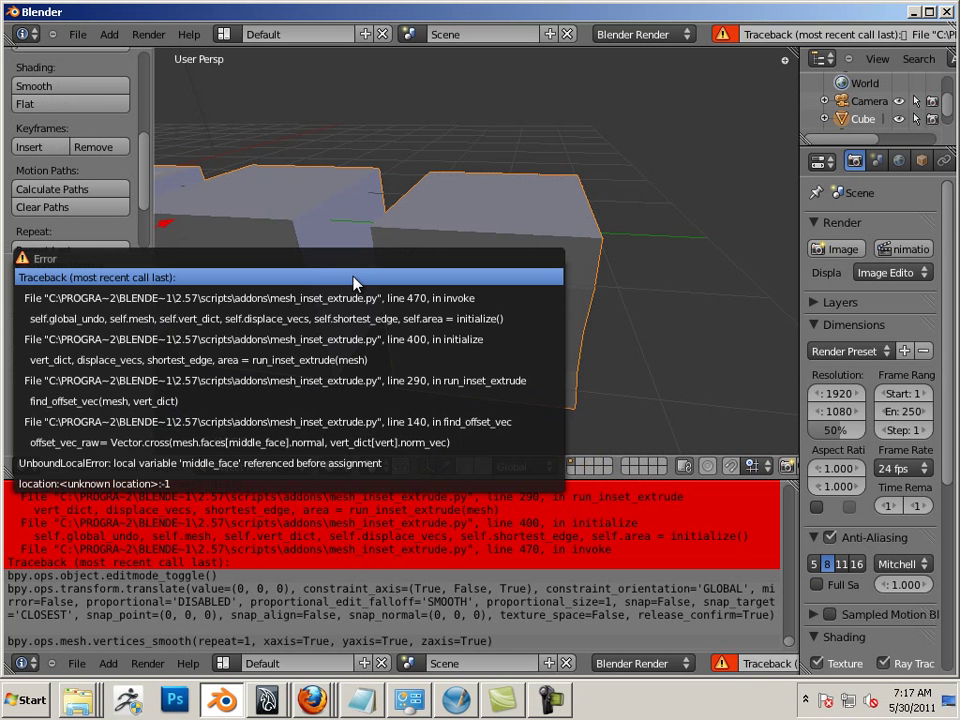
Reselect the cubes object and reopen it in Edit Mode with the first cube in view
key(a)
middle_drag(652, 348, 444, 311)
click(428, 312)
right_click(403, 313)
scroll(456, 306, up, 4)
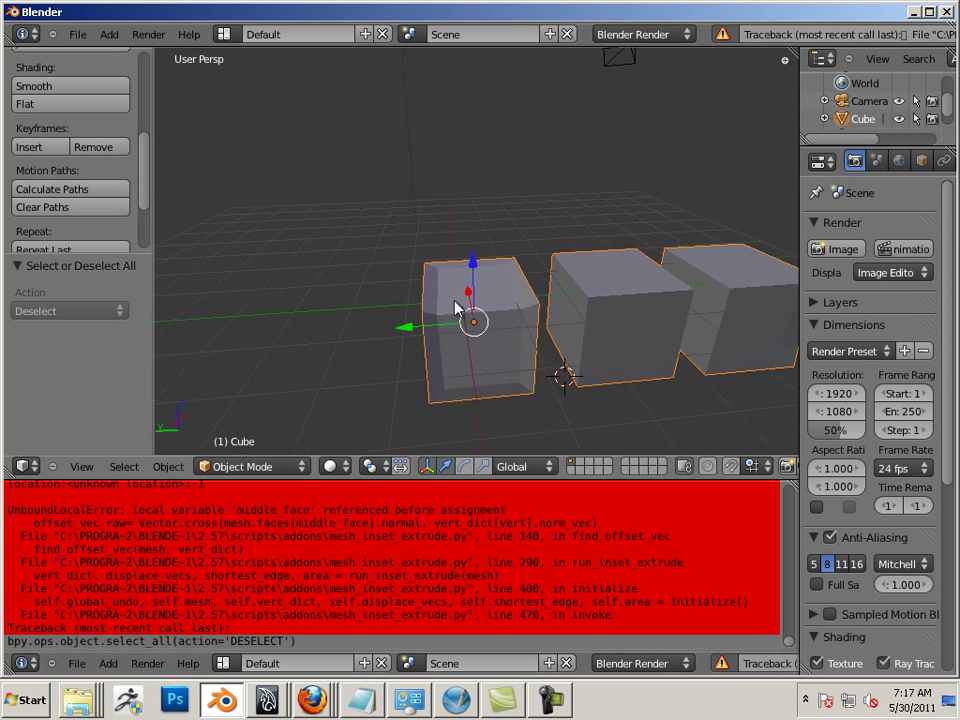
key(Tab)
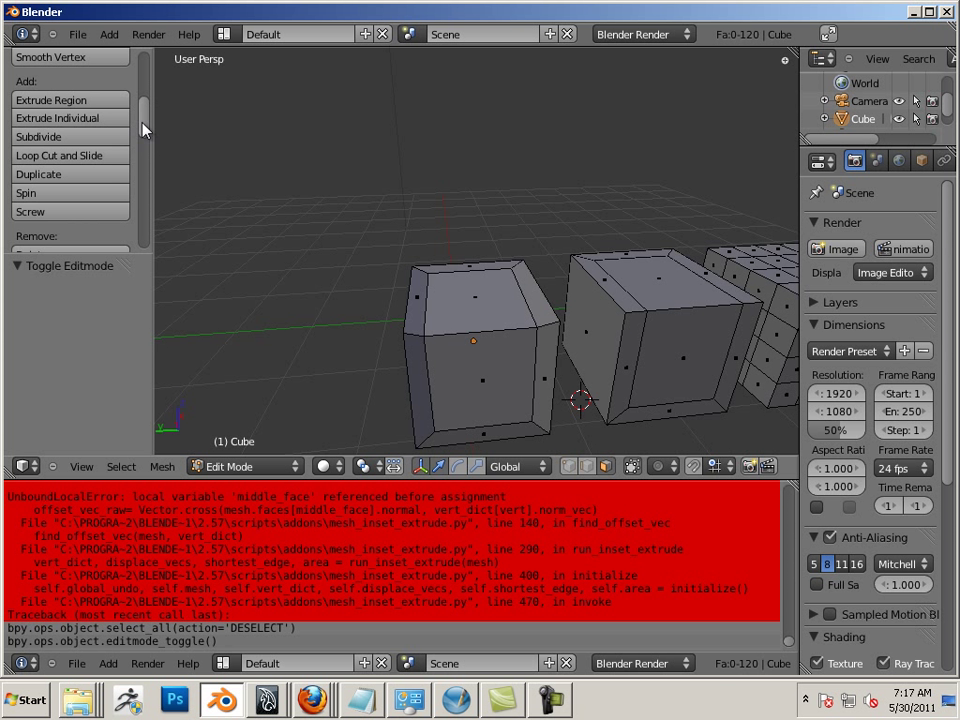
mouse_move(141, 129)
mouse_down()
mouse_move(141, 74)
mouse_move(143, 115)
mouse_up()
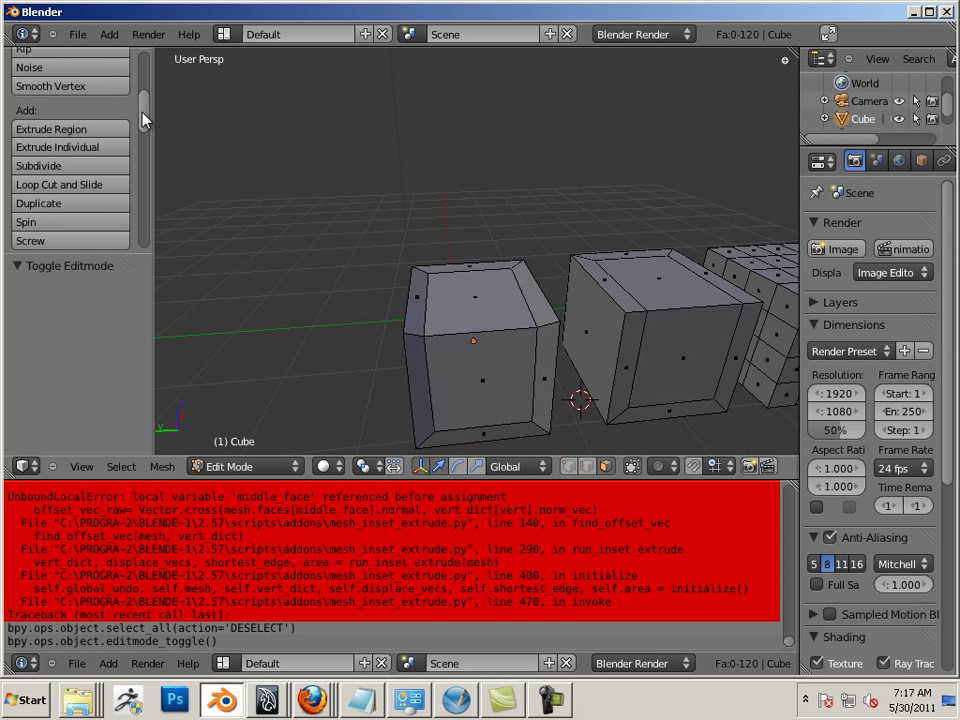
Add a new cube to the mesh, move it about 6.89 along Y, deselect it and leave Edit Mode
click(109, 34)
mouse_move(119, 58)
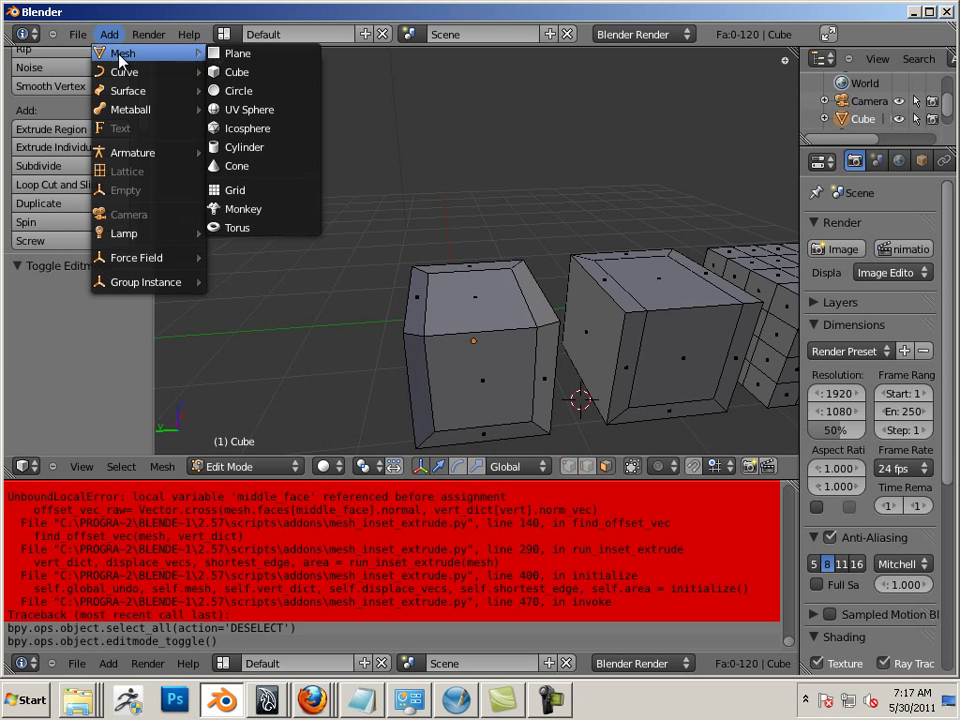
click(221, 72)
drag(516, 406, 231, 364)
middle_drag(355, 312, 401, 257)
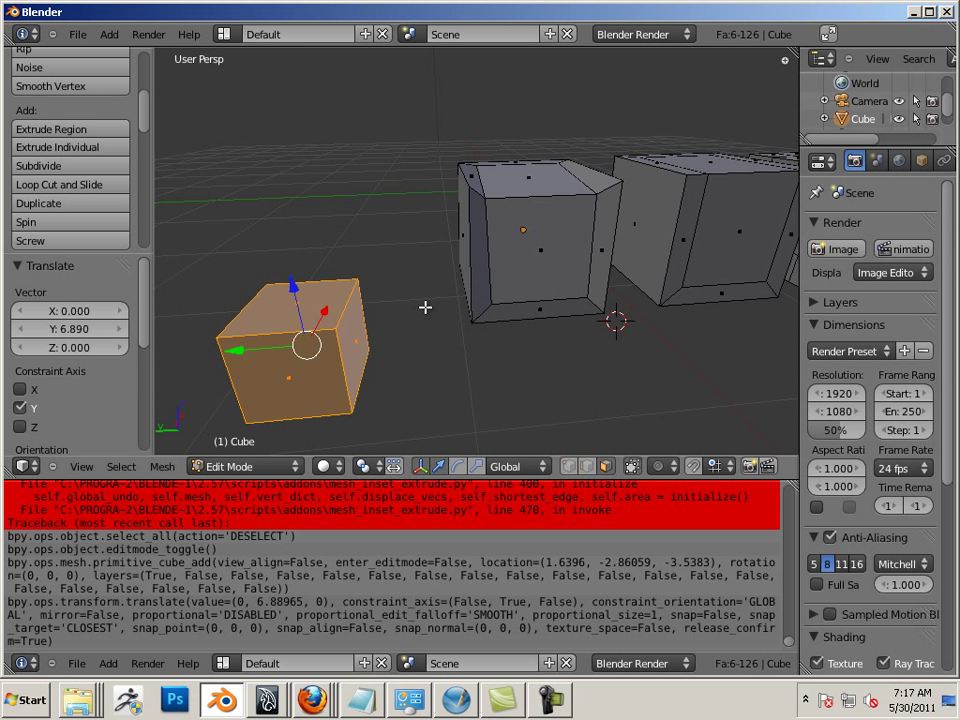
key(a)
key(Tab)
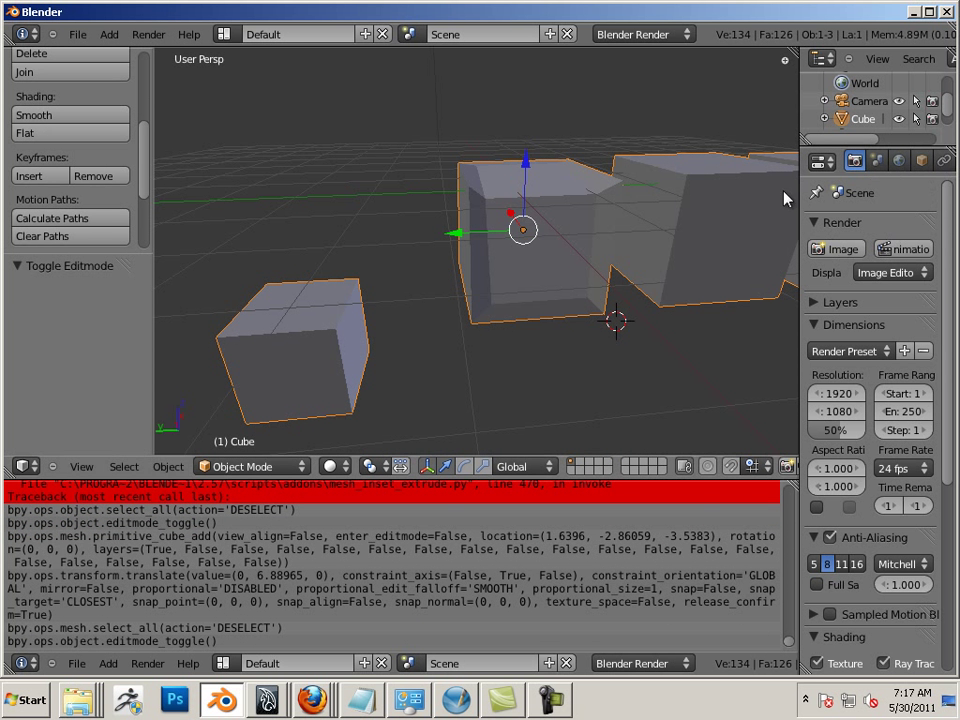
Add a Multiresolution modifier to the cubes object and subdivide it twice with Catmull-Clark
drag(797, 251, 650, 251)
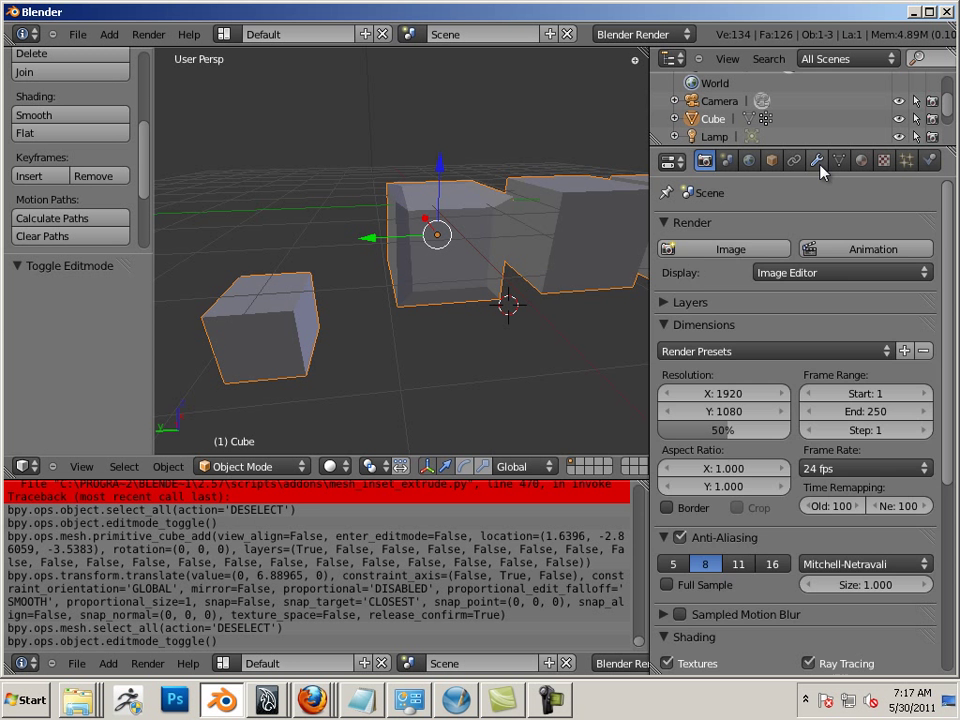
click(818, 161)
click(793, 250)
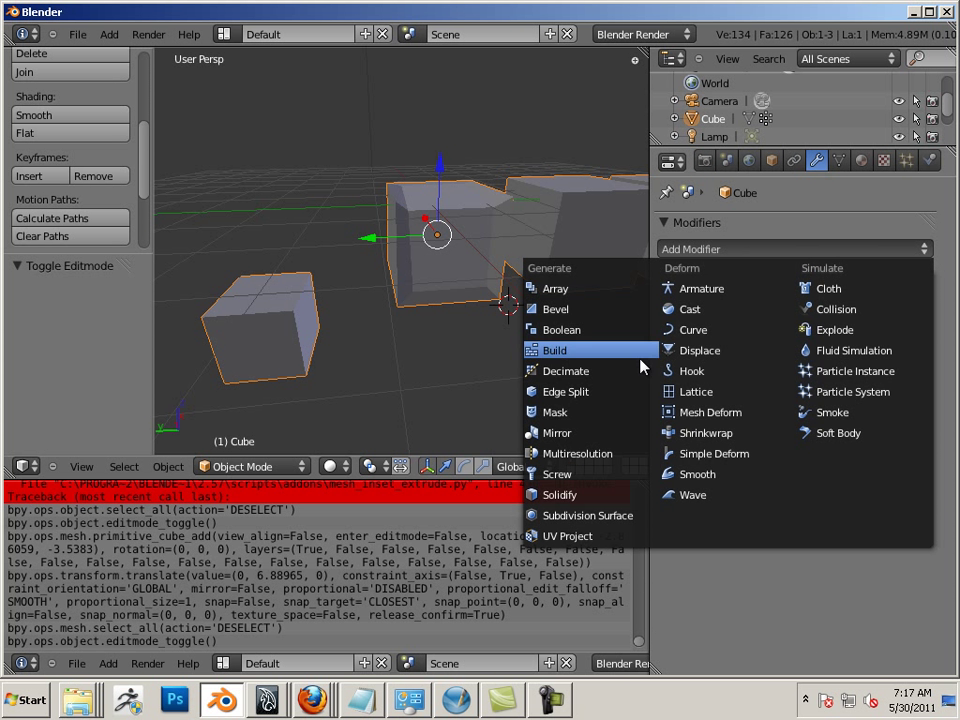
click(585, 453)
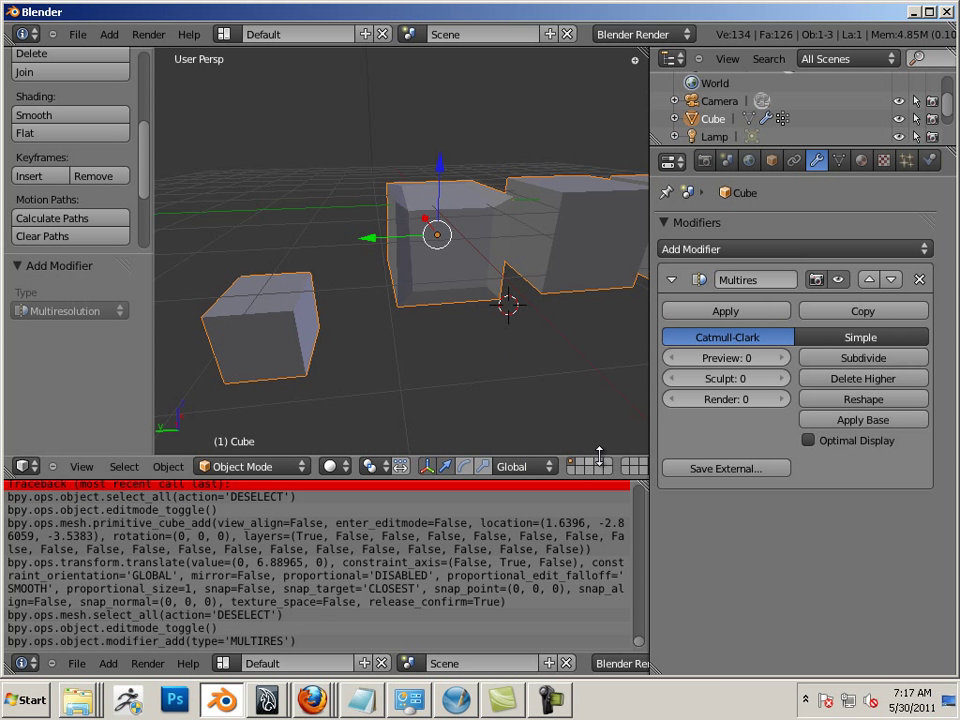
click(848, 361)
click(848, 361)
Apply the Multiresolution modifier and reopen the mesh in Edit Mode with the new sphere in close view
shift+middle_drag(345, 350, 672, 280)
scroll(386, 302, up, 7)
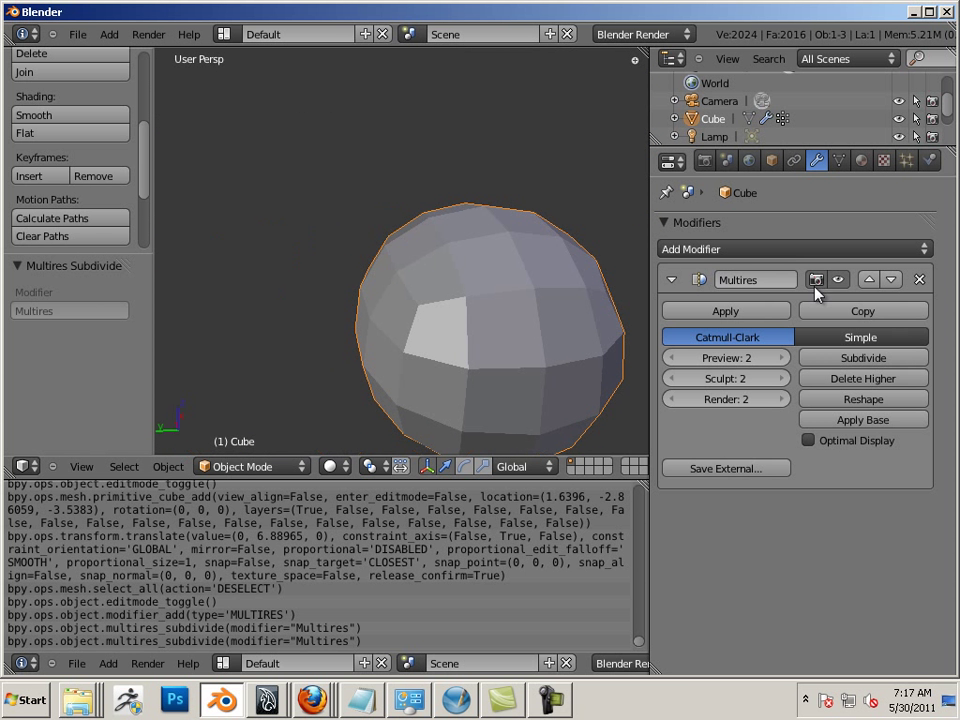
click(735, 313)
key(Tab)
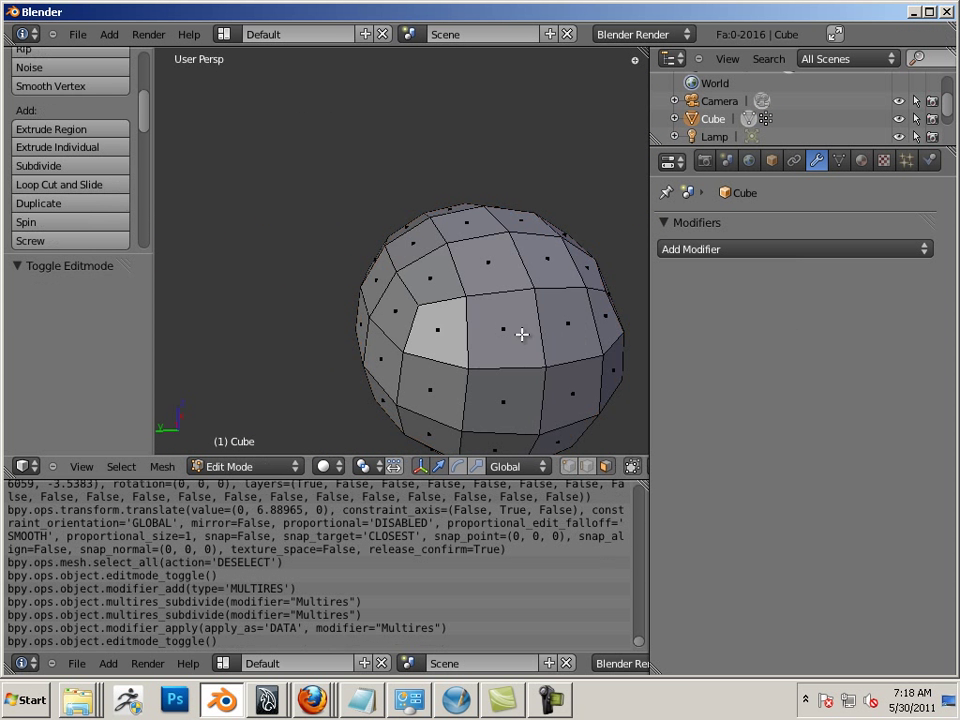
Select a block of six faces, two wide and three high, on the front of the new sphere
right_click(521, 334)
shift+right_click(581, 338)
shift+right_click(573, 392)
shift+right_click(513, 412)
shift+middle_drag(555, 435, 514, 317)
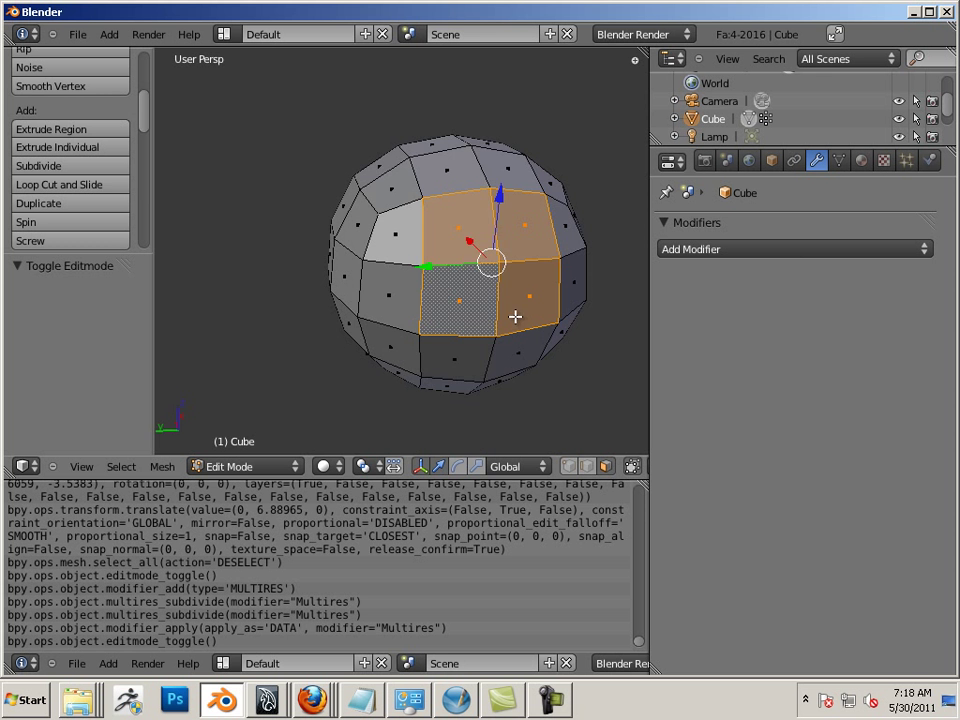
shift+right_click(513, 359)
shift+right_click(456, 364)
Add a two-by-two block of faces on the adjacent side of the sphere to the selection
middle_drag(326, 344, 540, 318)
scroll(351, 311, down, 3)
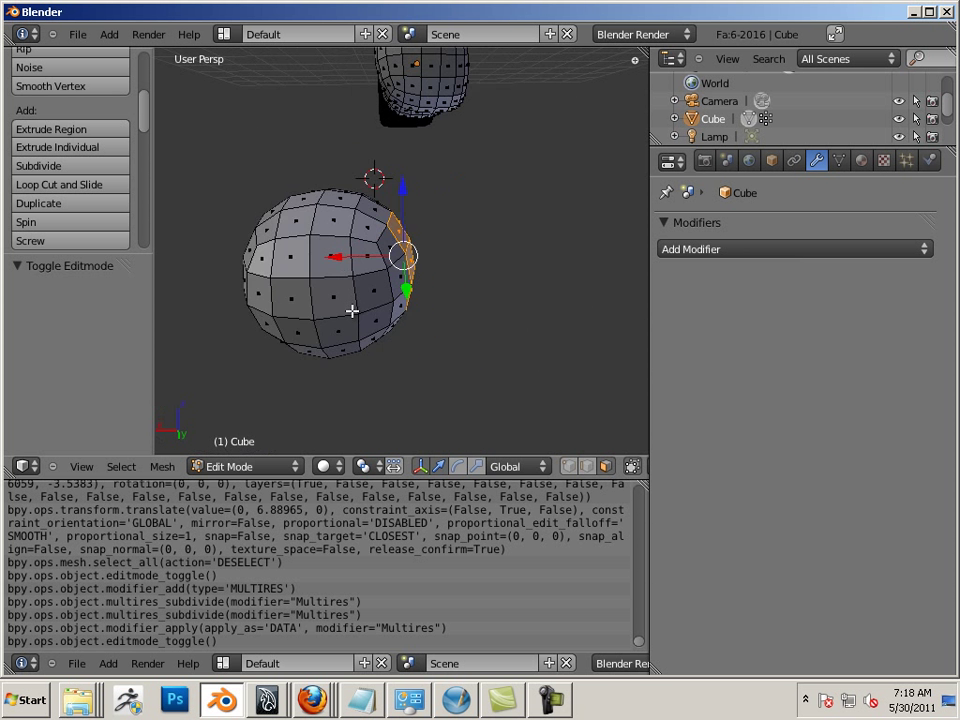
middle_drag(351, 311, 396, 291)
shift+right_click(423, 298)
shift+right_click(422, 327)
shift+right_click(381, 327)
shift+right_click(378, 298)
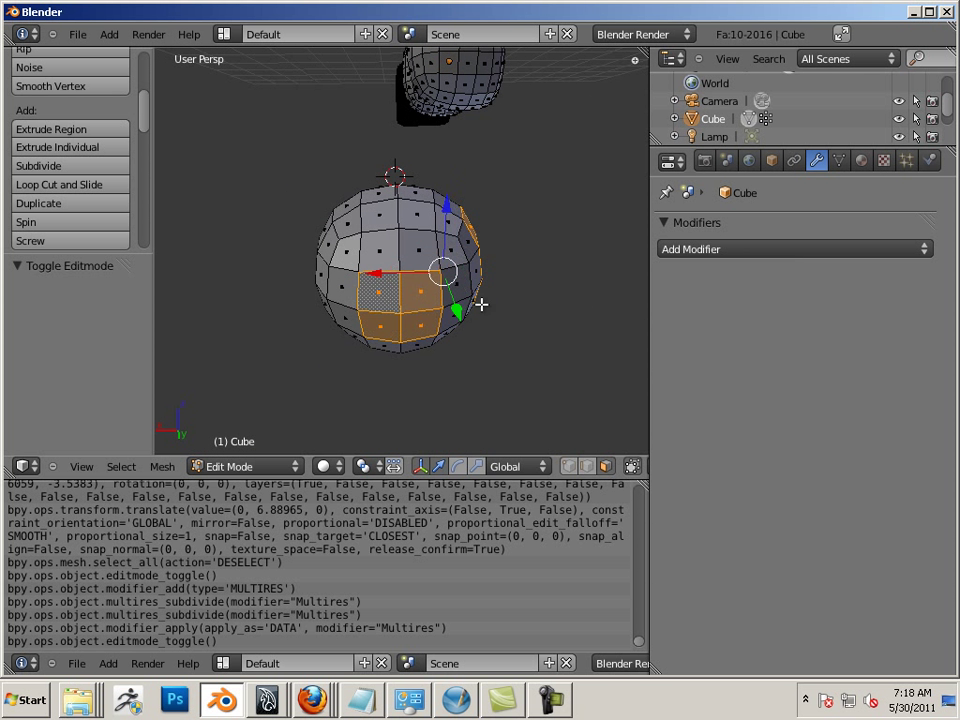
Extend the selection from the six-face block with four more faces running up and over the sphere's top
middle_drag(480, 304, 428, 306)
scroll(420, 298, up, 3)
shift+right_click(524, 246)
shift+right_click(480, 163)
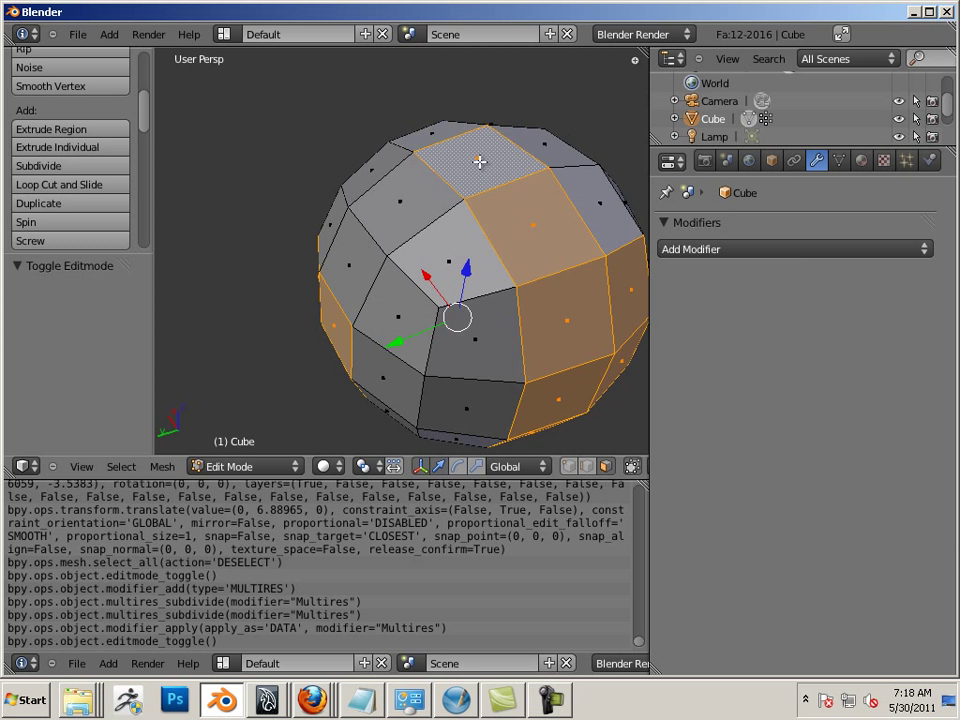
scroll(400, 174, down, 3)
middle_drag(337, 167, 498, 178)
middle_drag(315, 219, 352, 207)
shift+right_click(360, 206)
shift+right_click(330, 246)
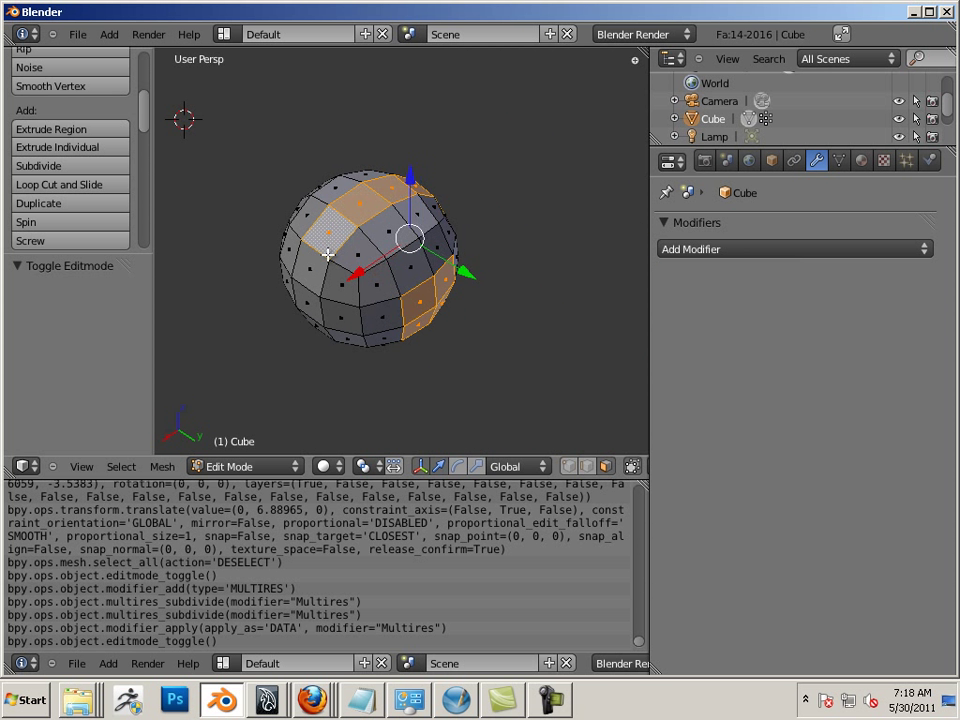
Add nine more faces down the far side and under the sphere to close the selected band
shift+right_click(308, 301)
shift+right_click(313, 279)
middle_drag(306, 342, 306, 287)
shift+right_click(305, 288)
shift+right_click(310, 345)
middle_drag(374, 398, 346, 343)
shift+right_click(309, 346)
shift+right_click(337, 364)
shift+right_click(406, 391)
middle_drag(438, 402, 388, 379)
shift+right_click(467, 330)
shift+right_click(498, 325)
middle_drag(498, 325, 424, 343)
scroll(499, 321, down, 2)
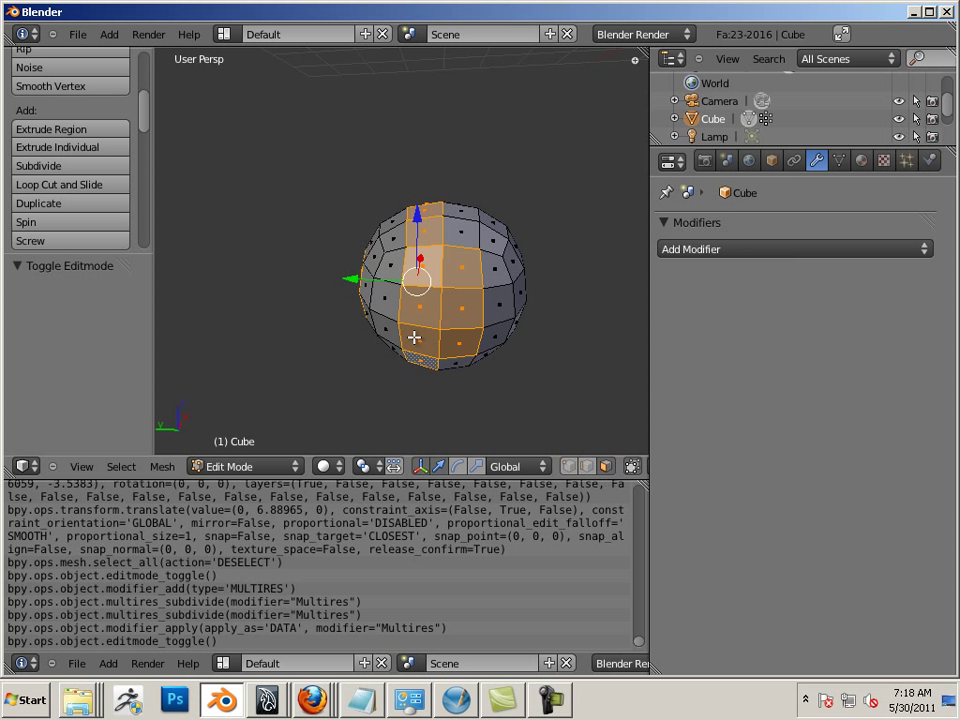
Inset the selected faces with Inset Extrude by an offset of about 0.049
key(e)
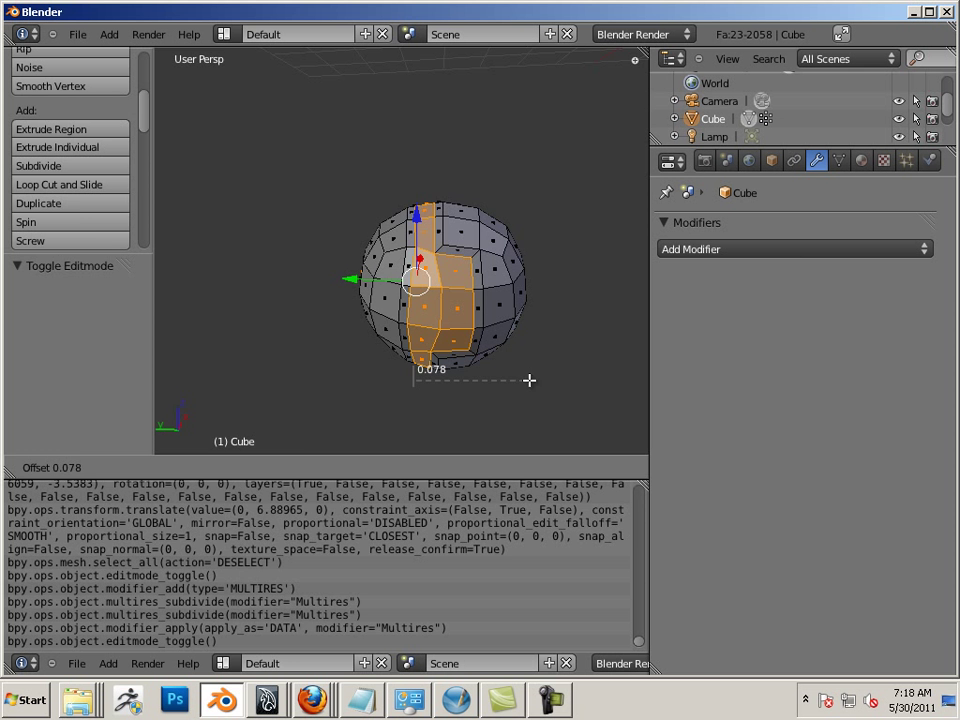
click(487, 375)
middle_drag(268, 355, 330, 346)
scroll(428, 341, up, 3)
shift+middle_drag(428, 341, 280, 328)
Try nudging the inset faces and raising a loop cut in their border about 0.231 along Z, and undo these edits
key(g)
click(305, 298)
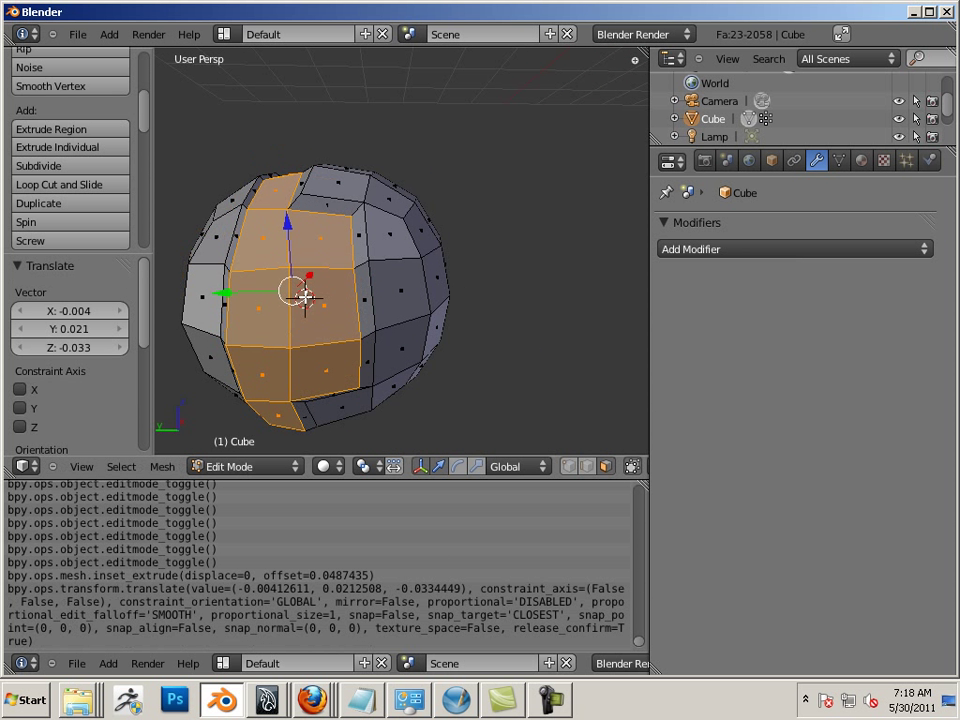
key(ctrl+r)
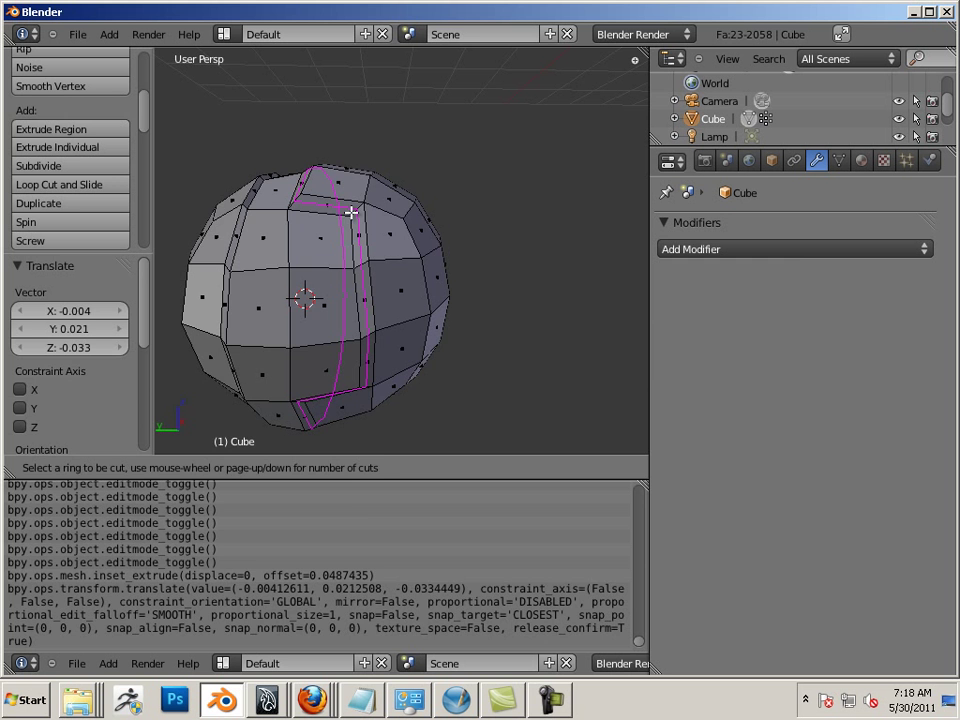
click(349, 211)
right_click(349, 210)
middle_drag(349, 208, 292, 245)
drag(334, 262, 336, 225)
key(ctrl+z)
key(ctrl+z)
key(ctrl+z)
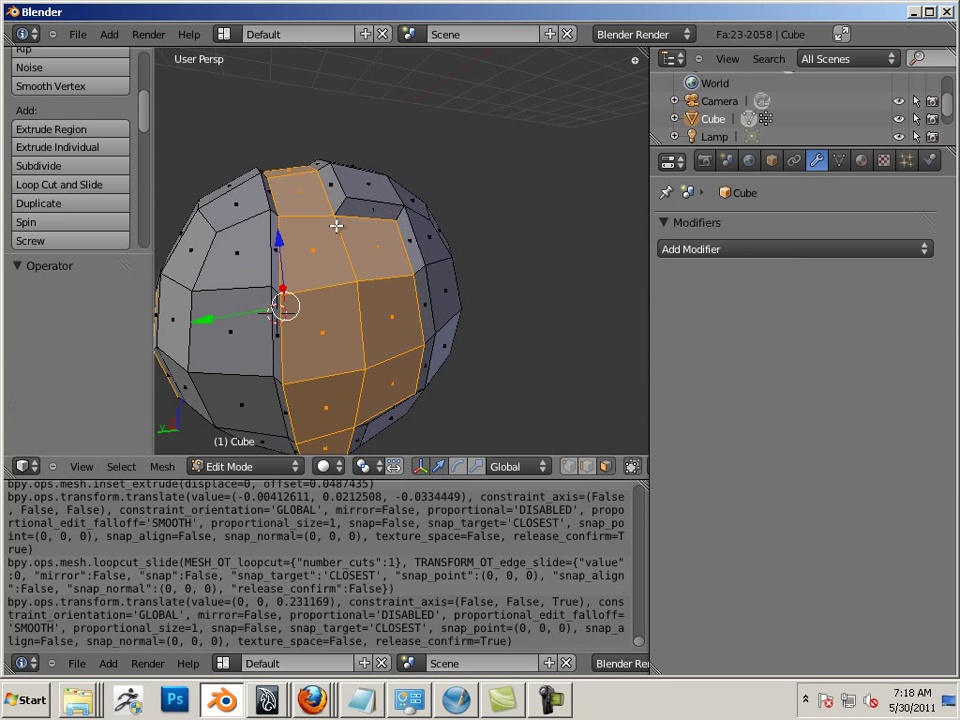
Deselect the faces and add one centred loop cut along the narrow border strip of the inset
middle_drag(473, 295, 462, 329)
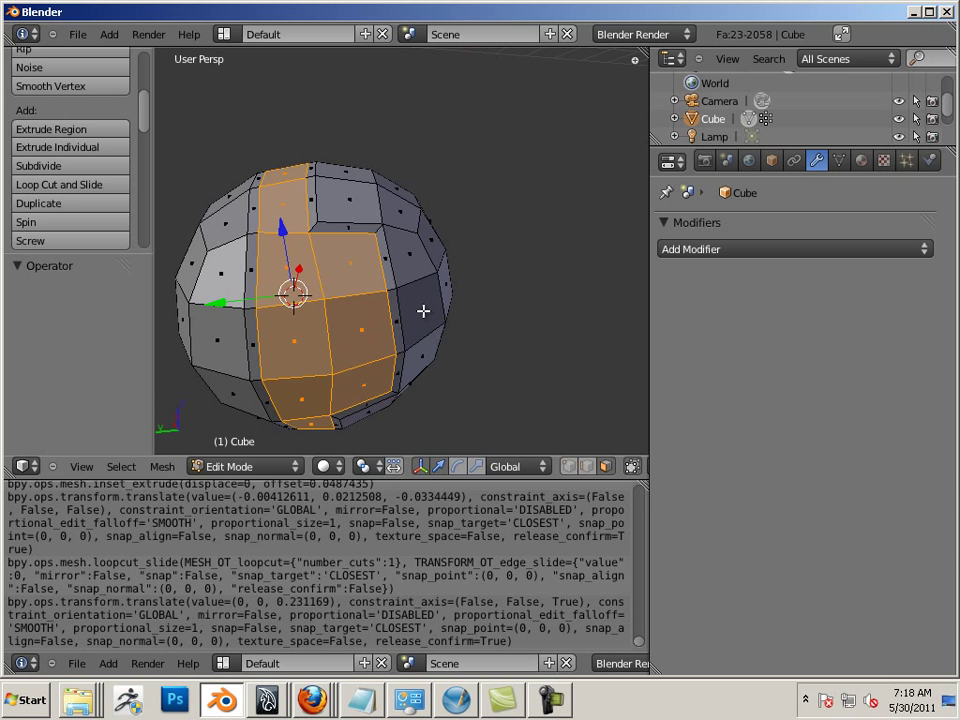
key(a)
key(ctrl+r)
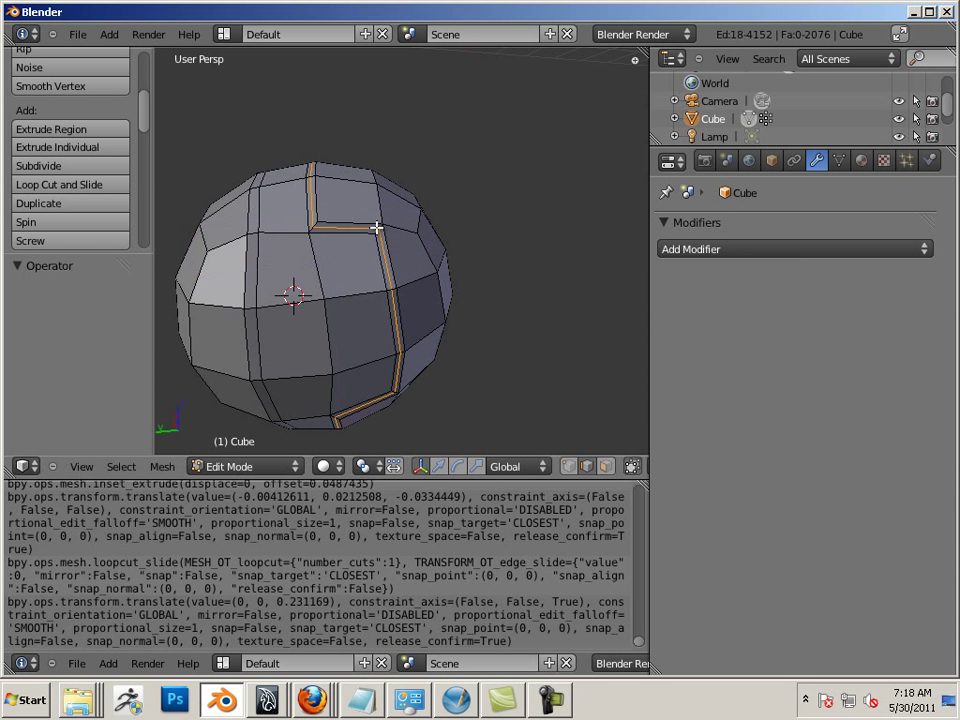
click(376, 228)
middle_drag(433, 336, 453, 320)
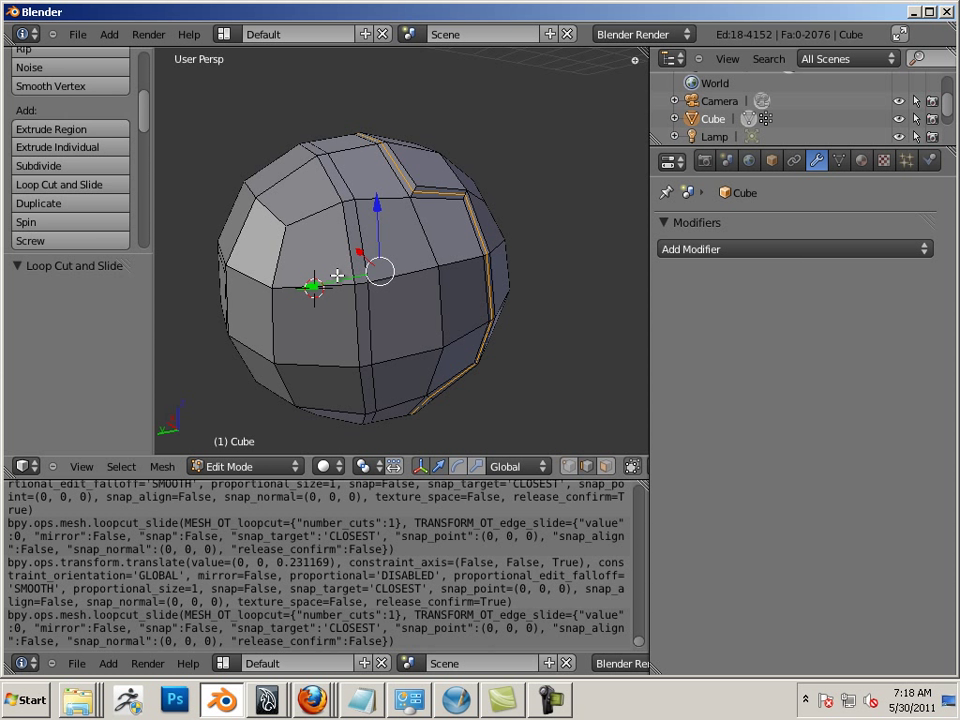
Shrink/fatten the new edge loop along its normals by an offset of about -0.025
scroll(107, 69, up, 5)
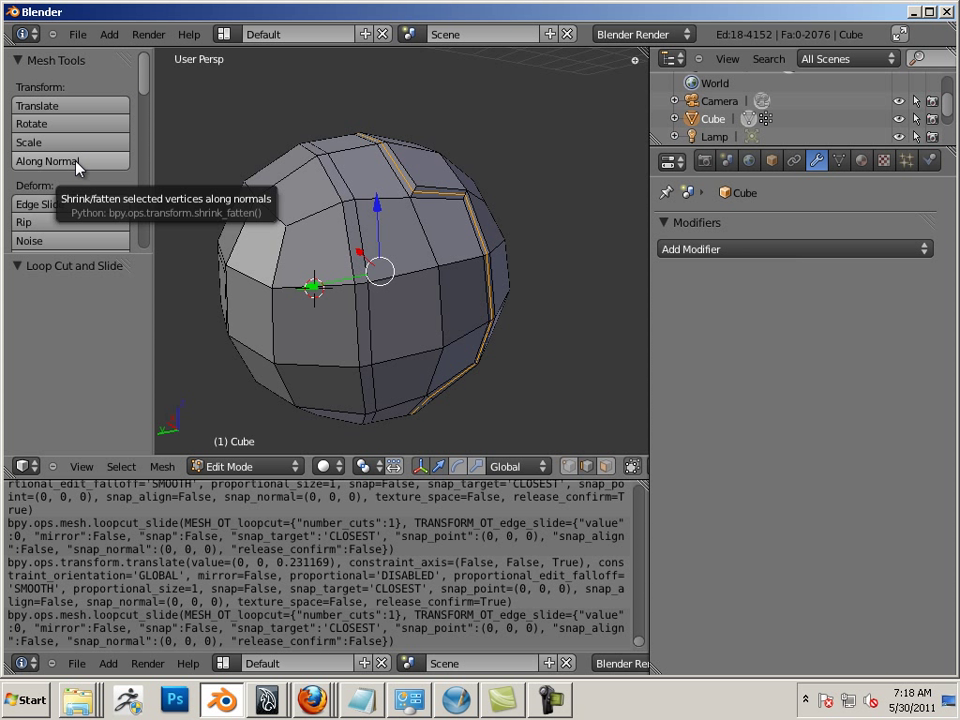
click(76, 162)
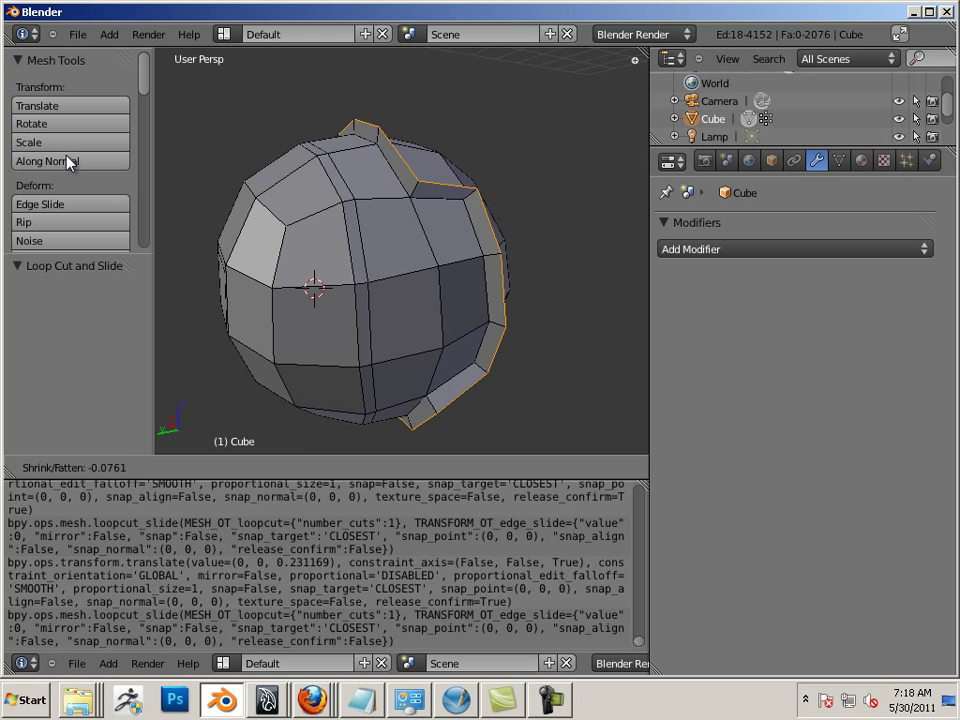
click(88, 165)
middle_drag(445, 232, 474, 186)
scroll(373, 281, up, 3)
scroll(381, 159, down, 5)
middle_drag(381, 159, 319, 251)
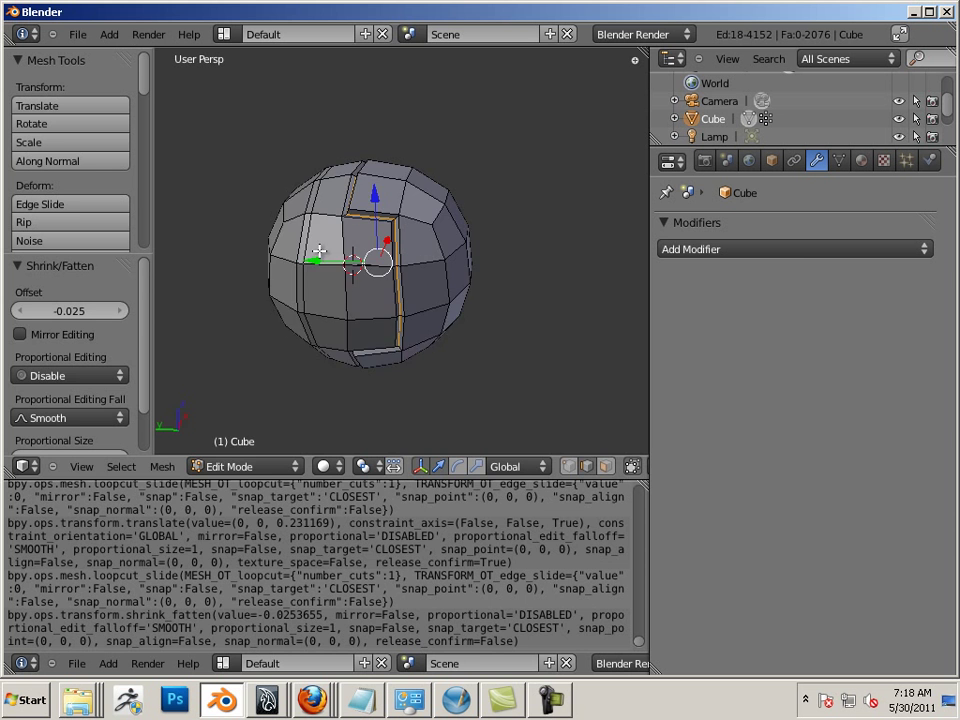
Try moving the edge loop about -0.396 along Y and undo the move
scroll(319, 251, up, 3)
scroll(354, 268, down, 4)
key(g)
key(y)
click(387, 265)
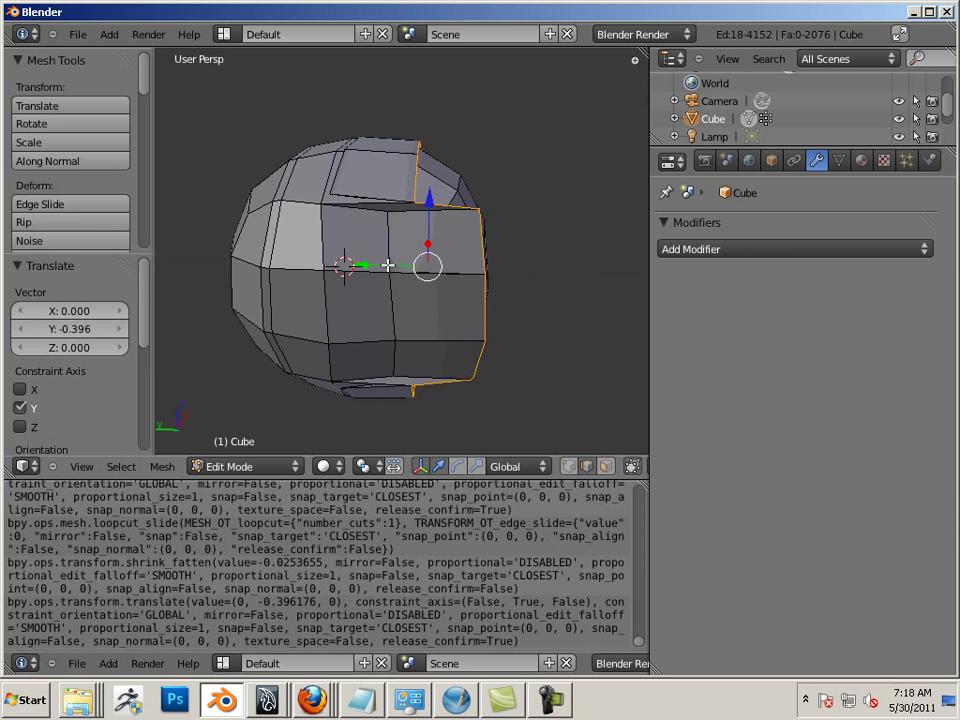
key(ctrl+z)
Deselect the edge loop and bring the whole sphere into view
key(a)
scroll(501, 358, down, 6)
middle_drag(501, 358, 468, 303)
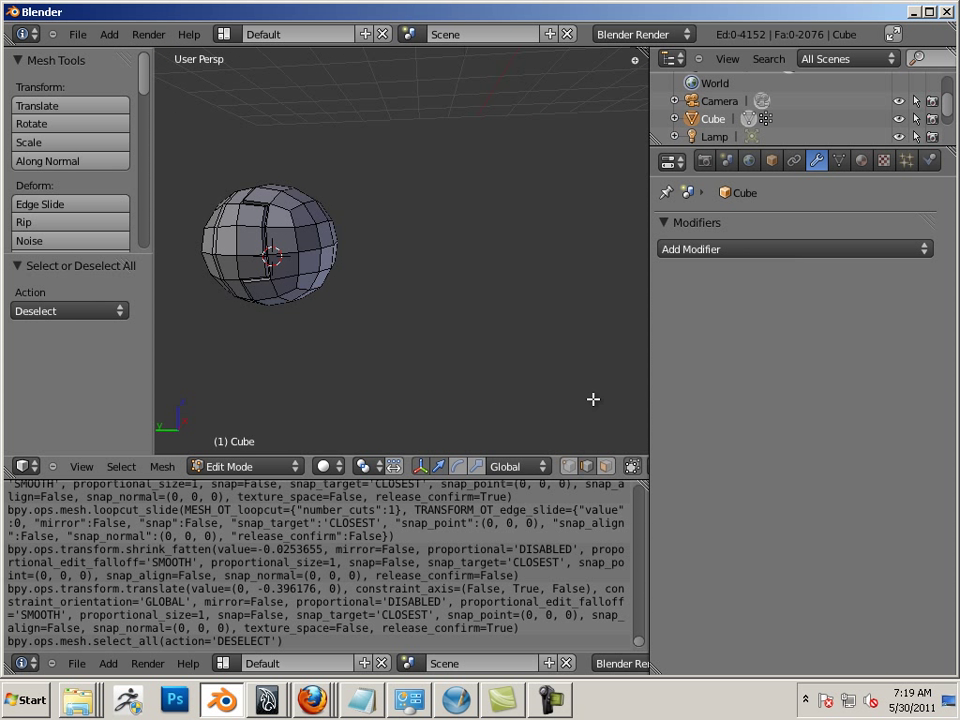
mouse_move(315, 710)
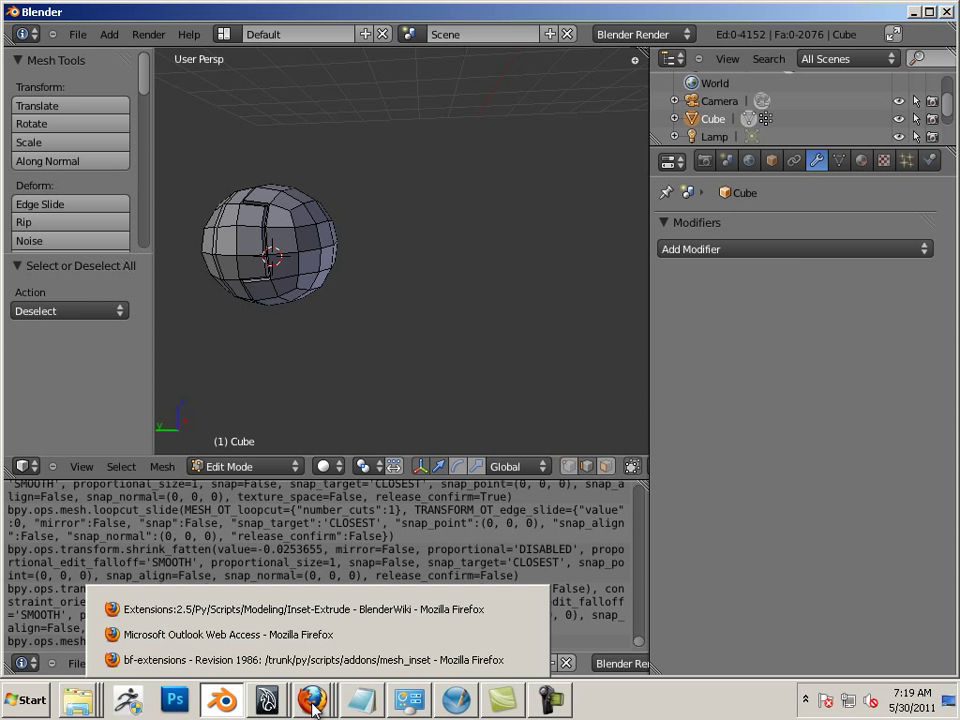
Open the add-on preferences and expand the details of the 3D View: Measure Panel add-on
click(77, 34)
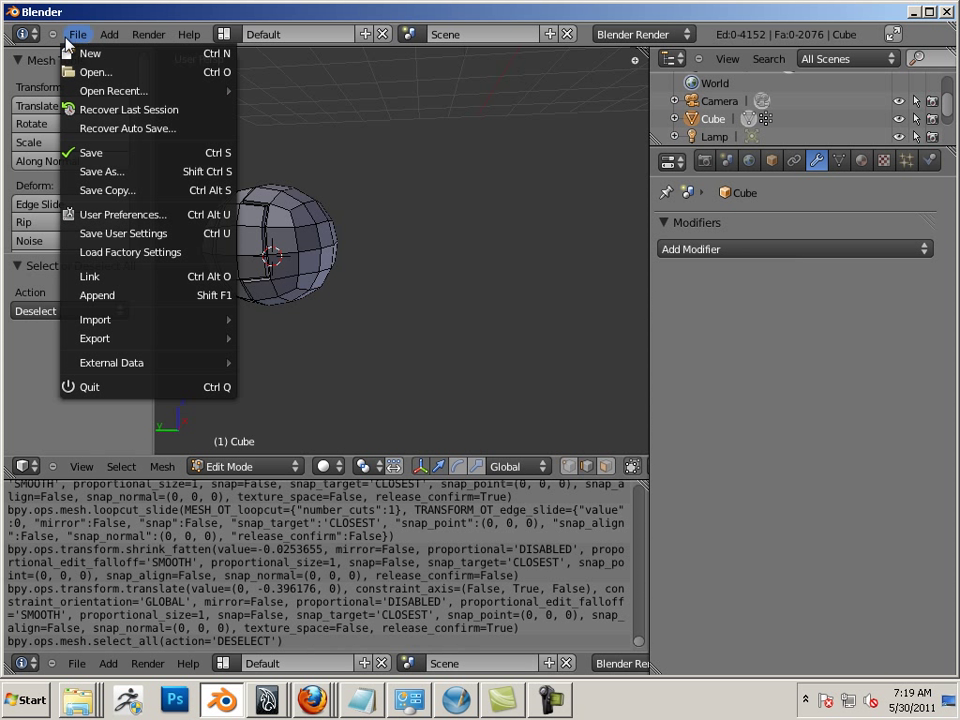
click(108, 215)
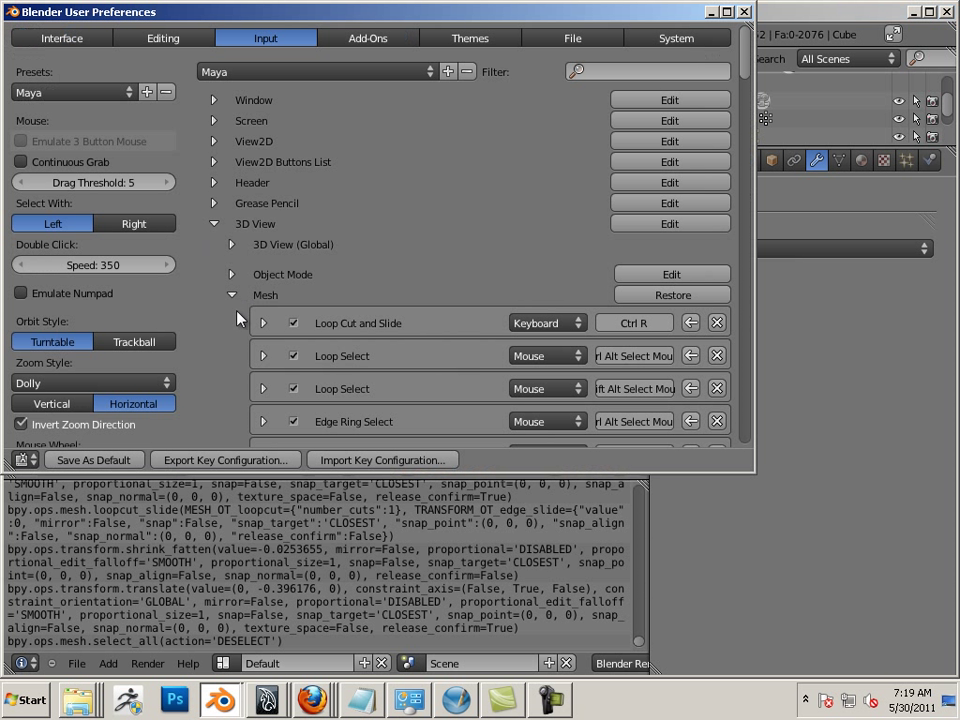
click(368, 38)
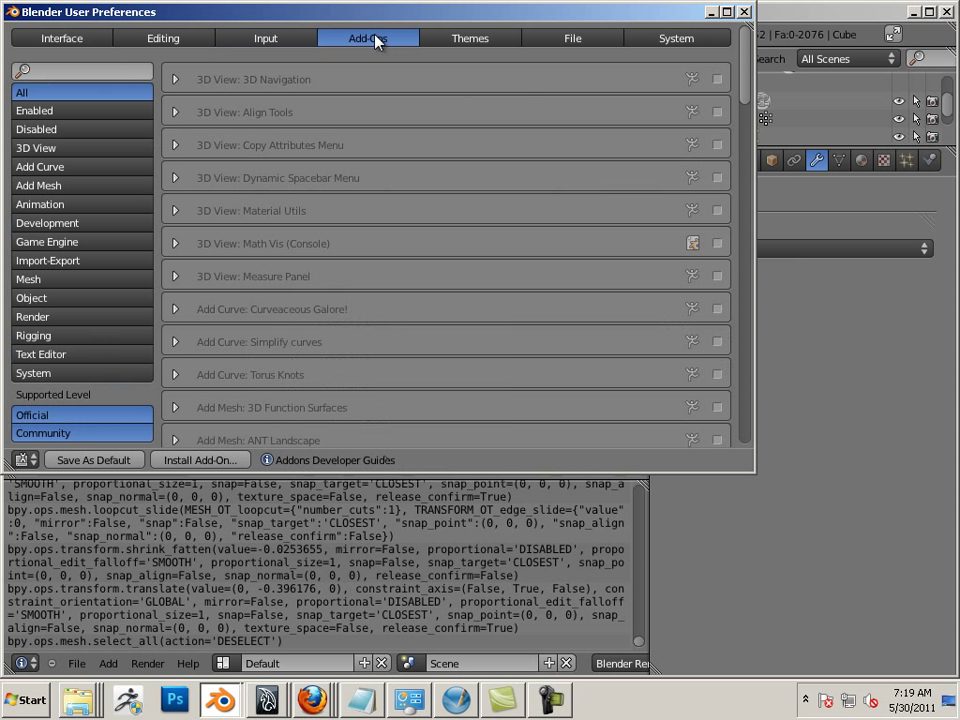
click(178, 277)
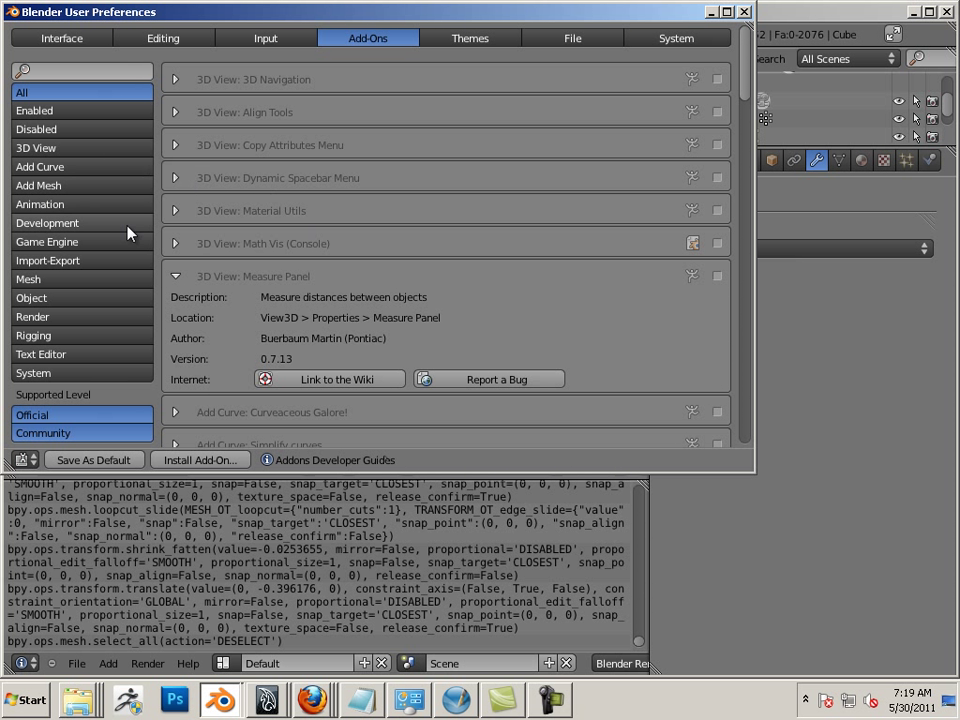
click(46, 116)
click(60, 93)
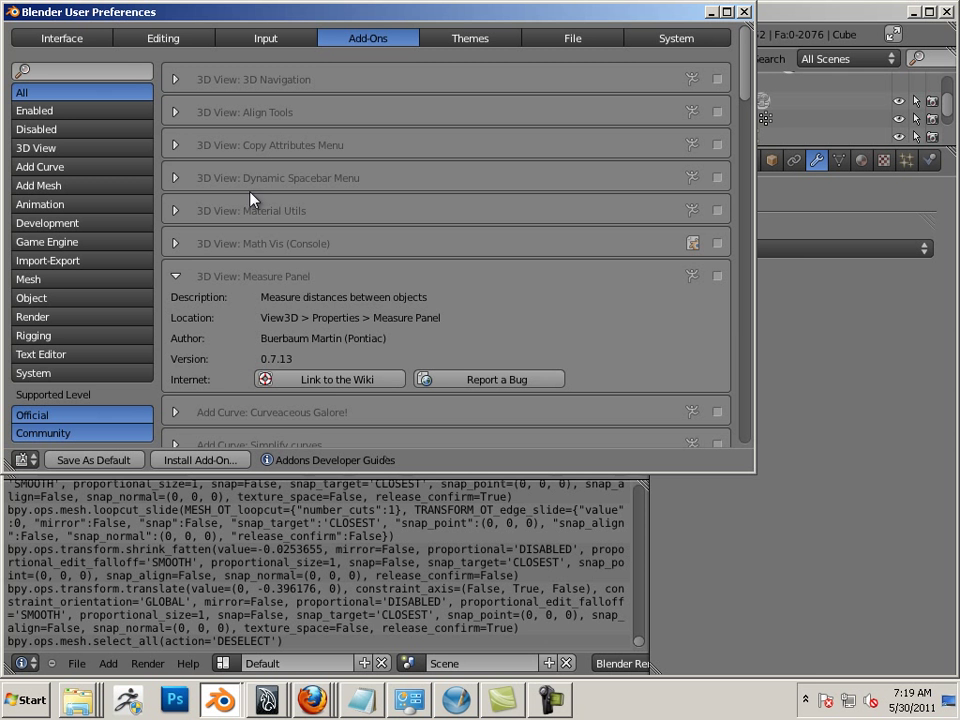
Open the Measure Panel add-on's wiki page in Firefox and go from it to the Blender 2.5 Scripts Catalog
click(322, 379)
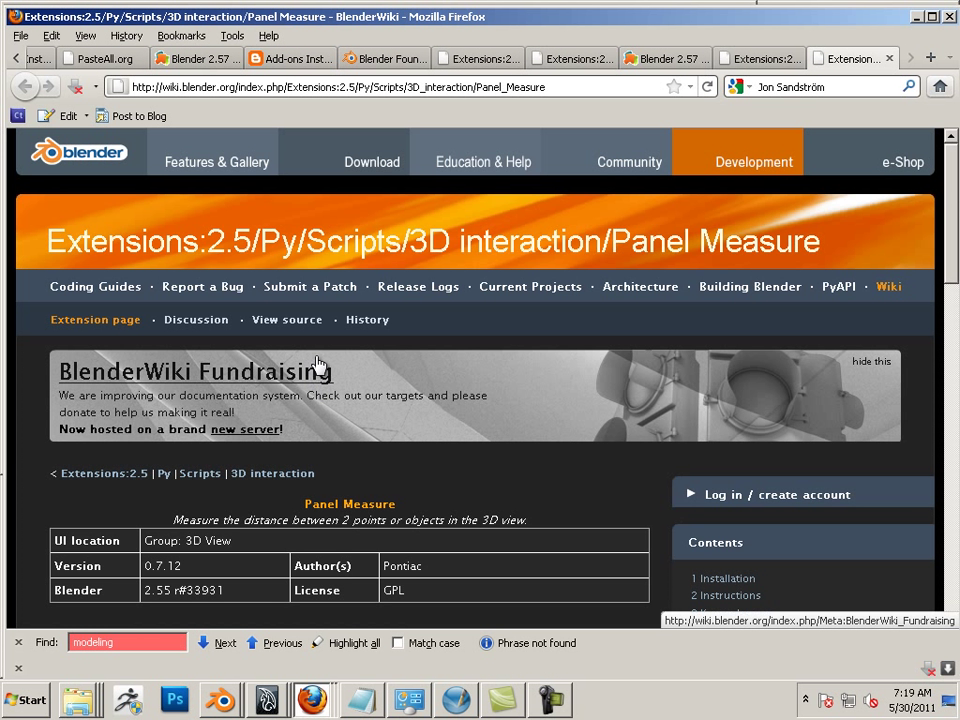
scroll(317, 360, down, 4)
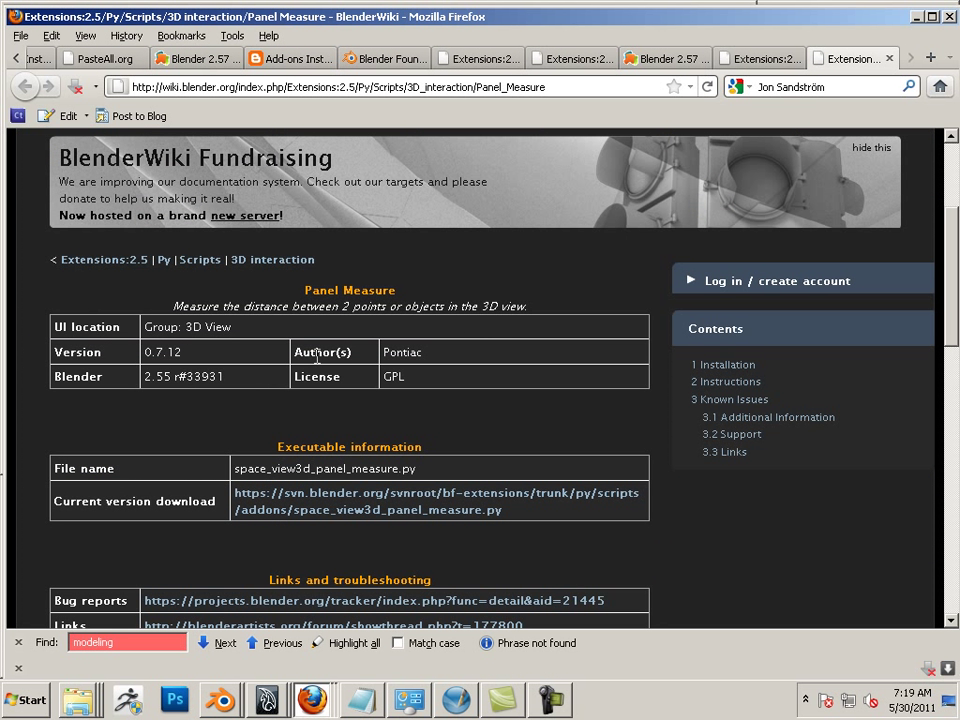
click(200, 262)
scroll(364, 386, down, 8)
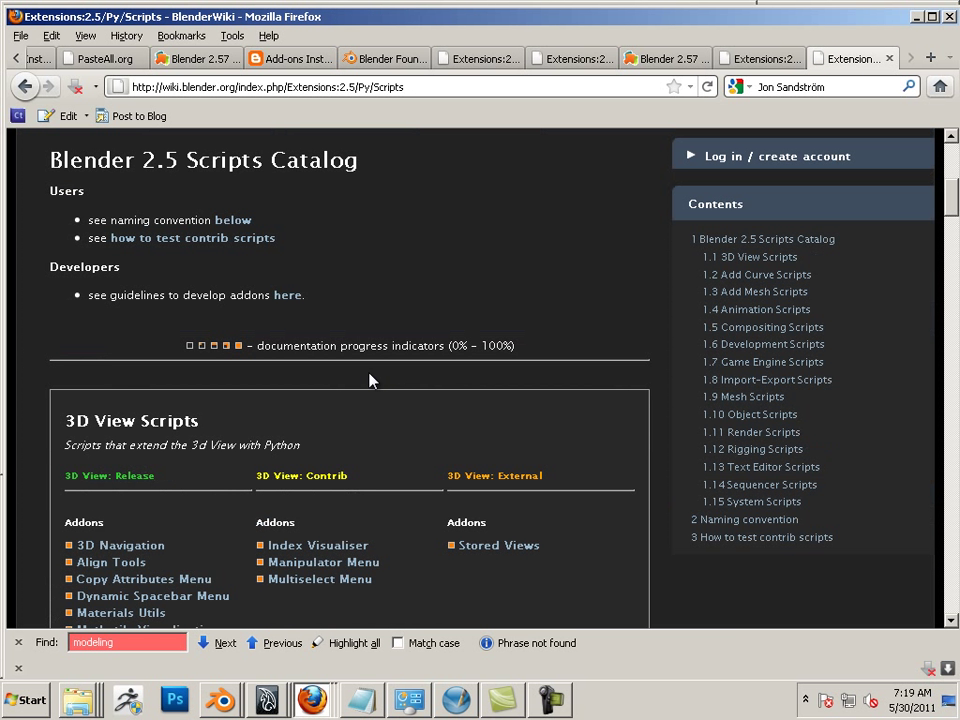
Open the Bridge page from the catalog's Mesh Scripts and go up from it to the list of Modeling subpages
click(753, 400)
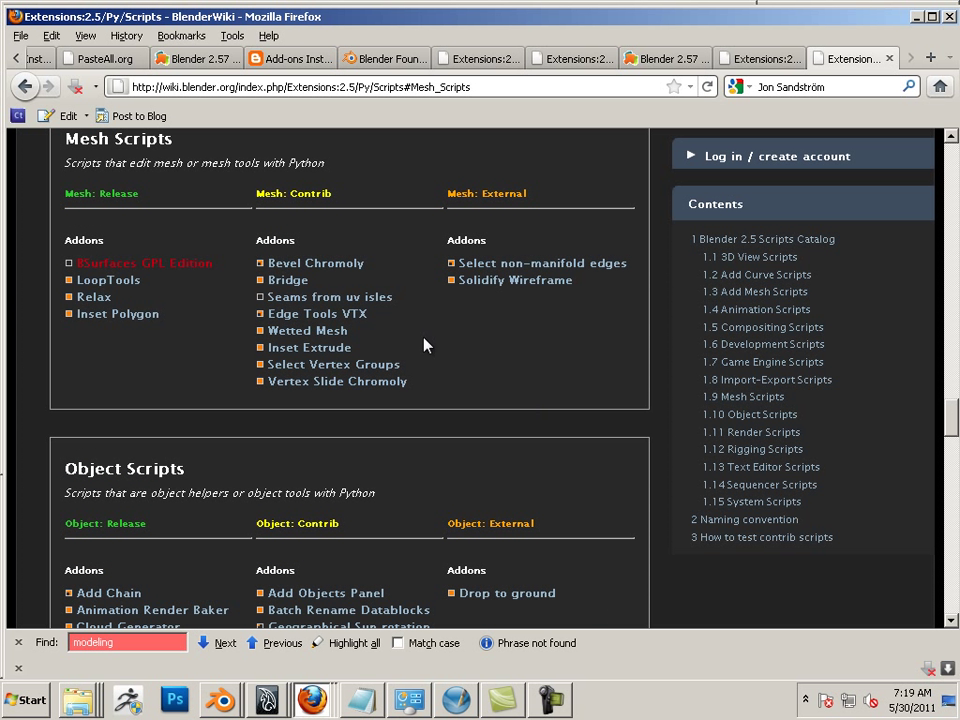
click(290, 281)
scroll(484, 456, down, 3)
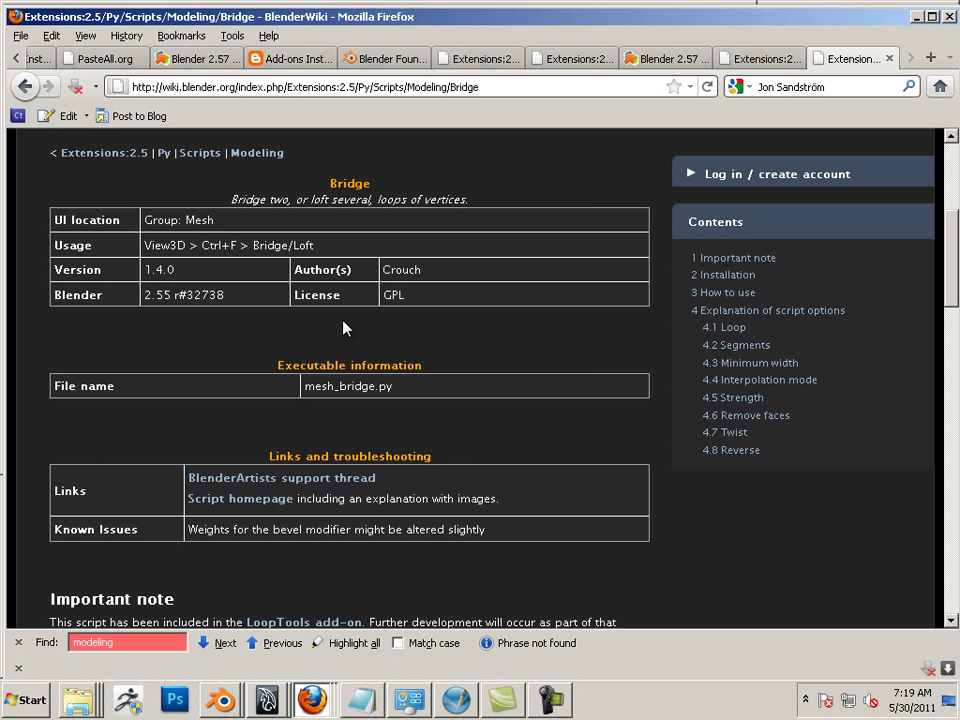
click(257, 153)
scroll(310, 293, down, 5)
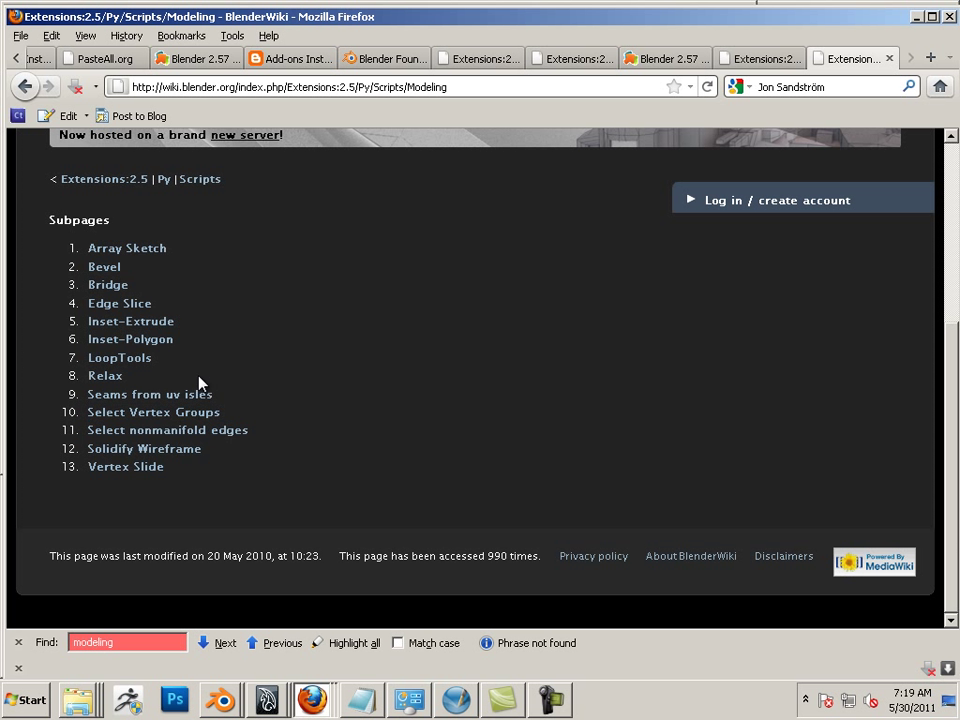
mouse_move(237, 485)
mouse_down()
mouse_move(223, 371)
mouse_move(90, 245)
mouse_up()
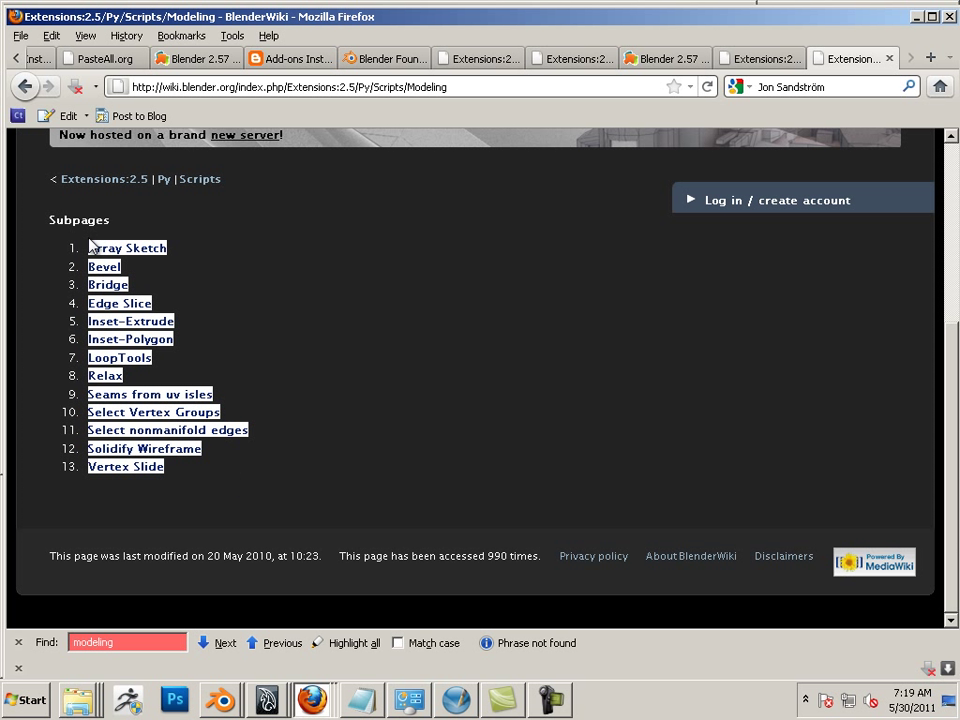
click(268, 372)
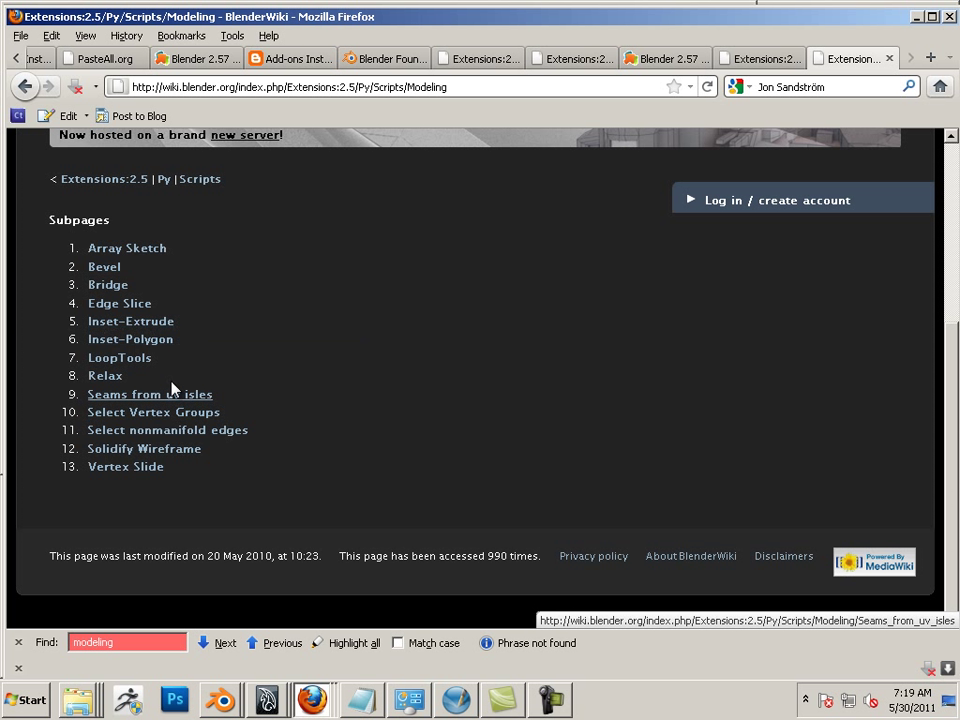
Open the Inset-Extrude wiki page and highlight the file name mesh_inset_extrude.py in its executable information
click(128, 322)
scroll(216, 336, down, 9)
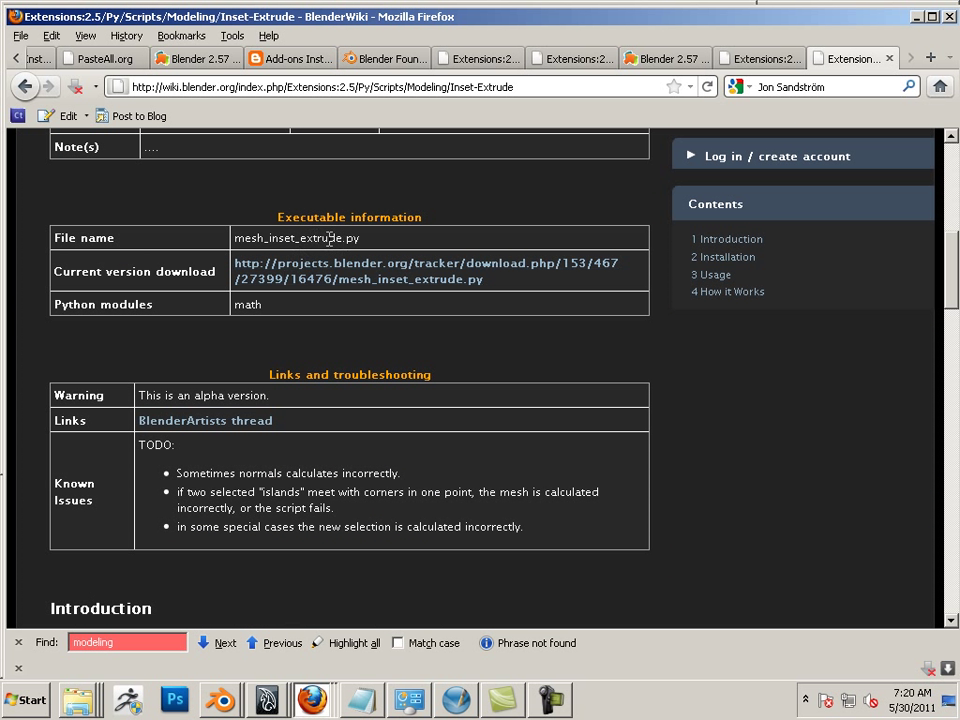
drag(363, 243, 219, 240)
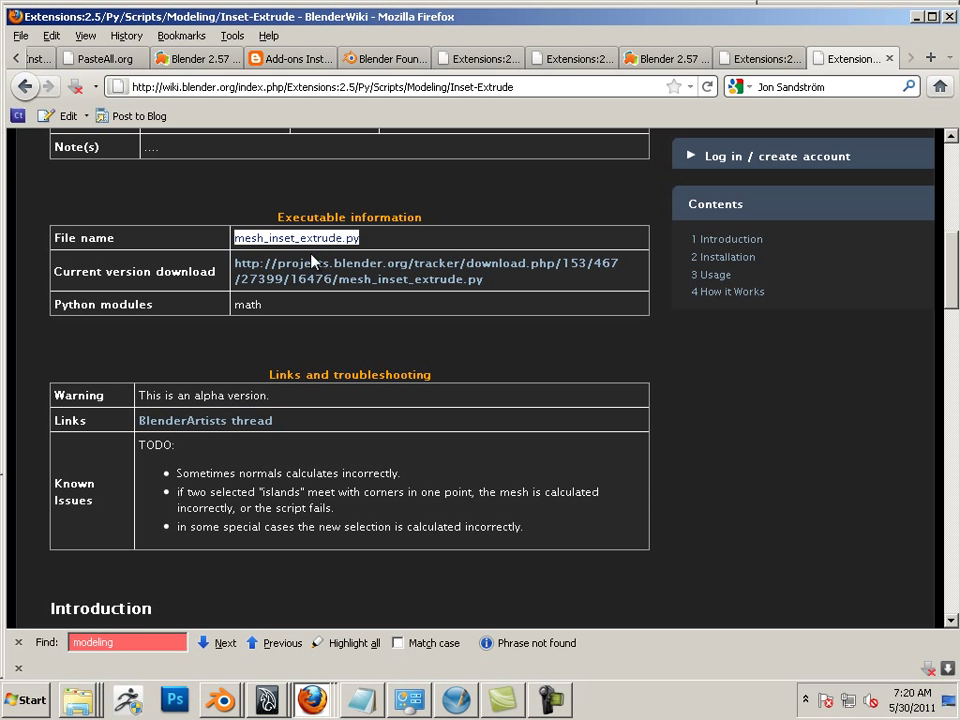
Switch to Windows Explorer, browse through blender25, 2.57 and scripts to the addons folder, and locate the mesh_inset_extrude file
right_click(80, 698)
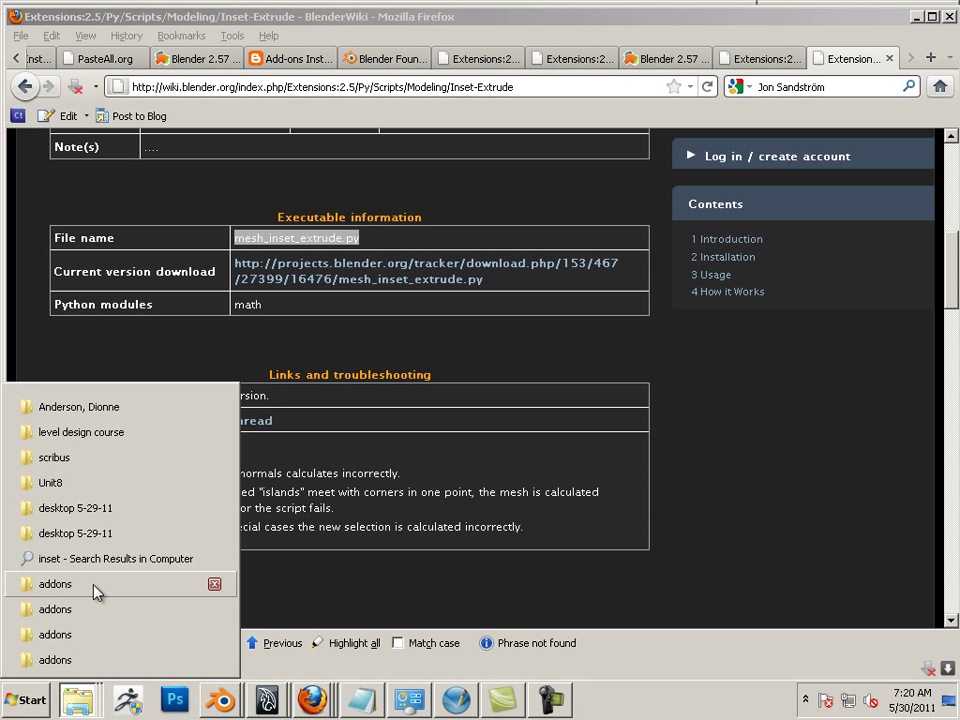
click(100, 632)
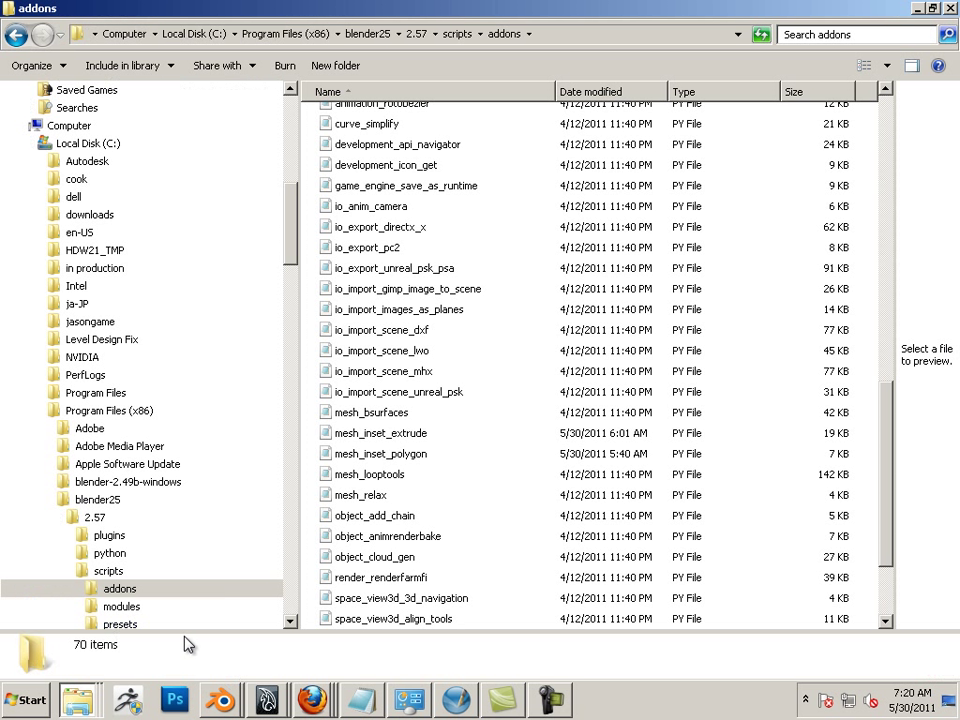
click(106, 500)
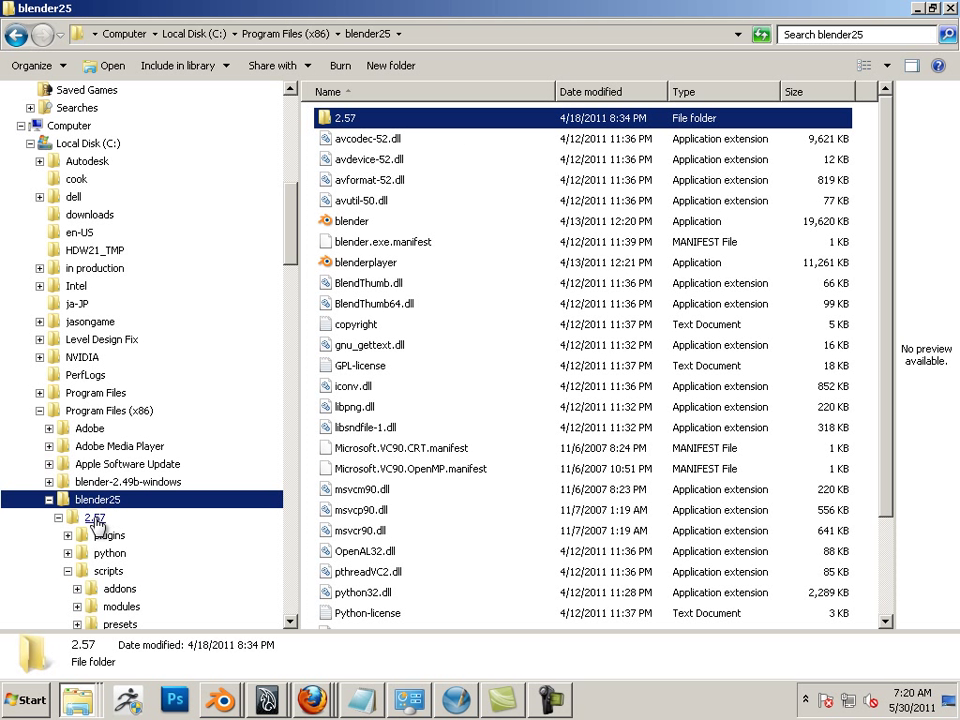
click(96, 520)
double_click(350, 162)
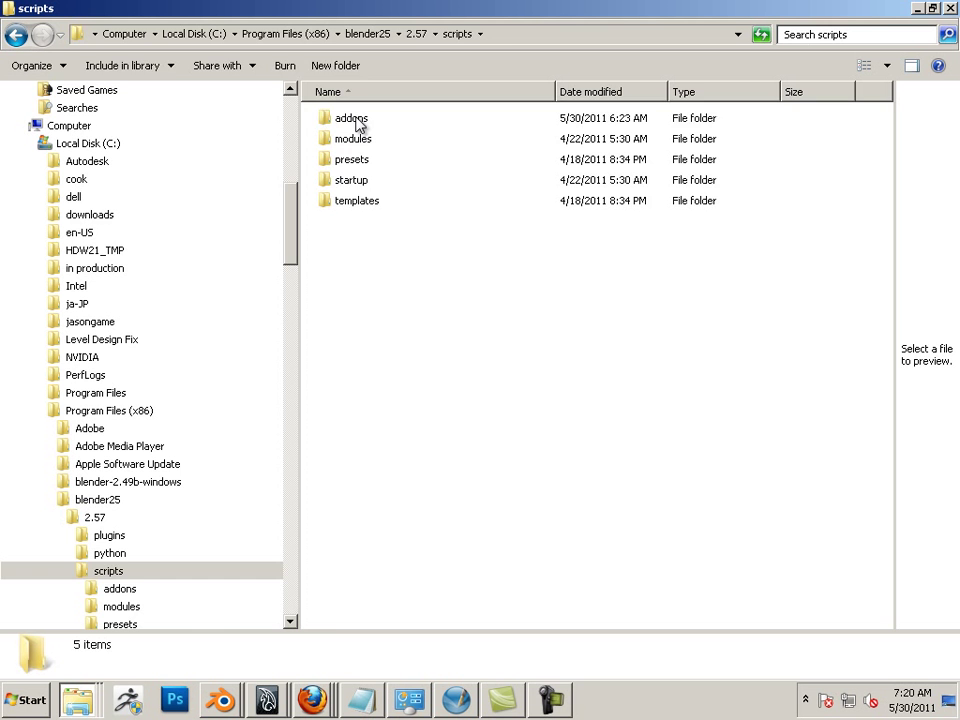
double_click(352, 119)
scroll(464, 496, down, 5)
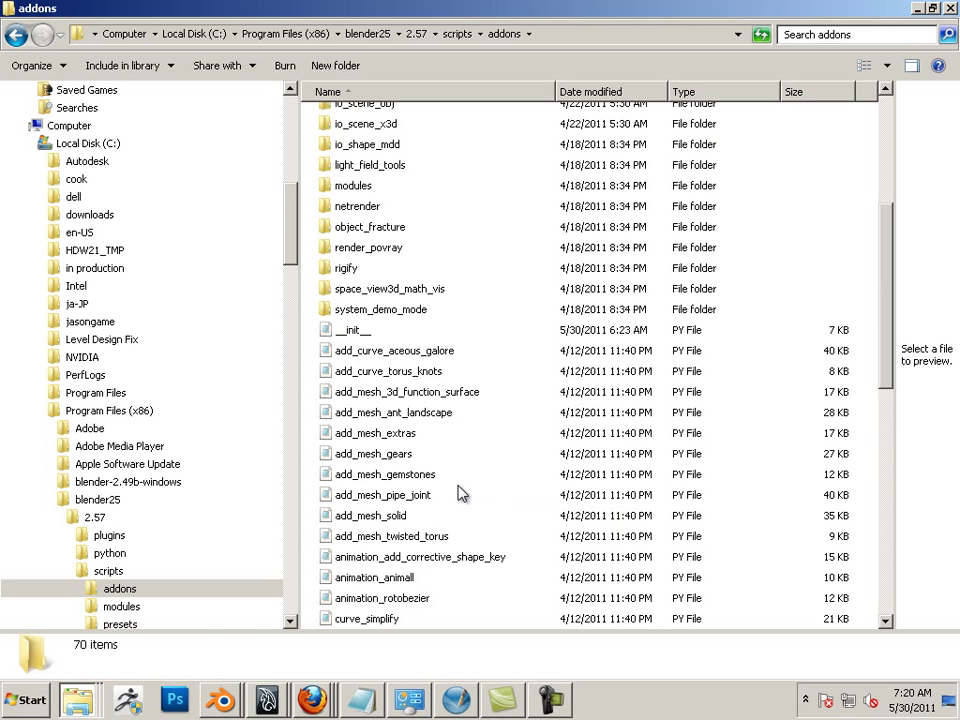
scroll(462, 493, down, 8)
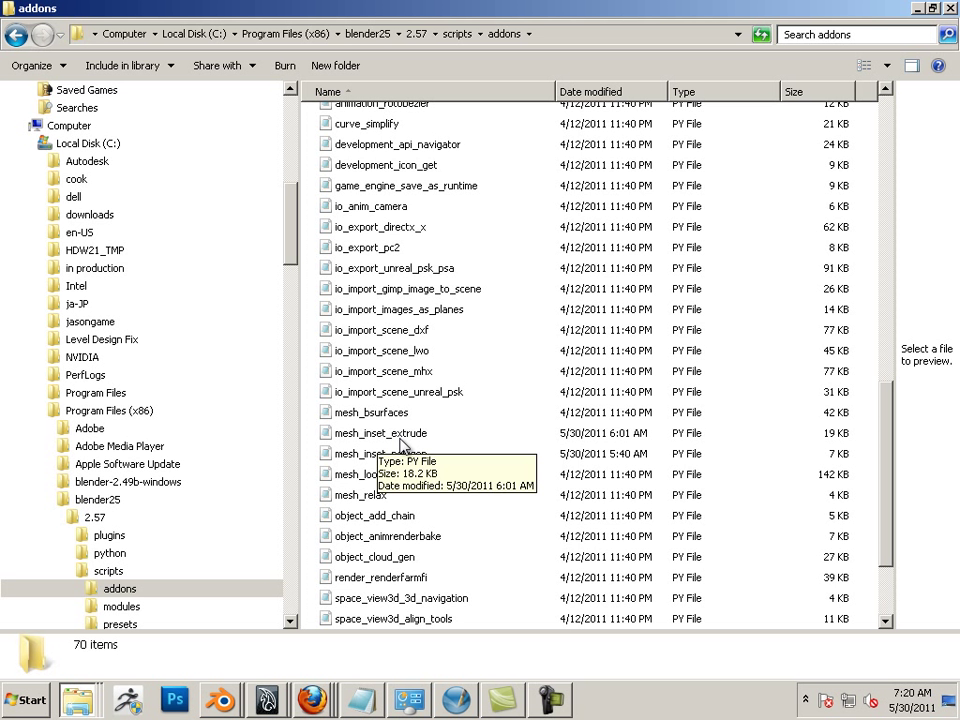
click(918, 10)
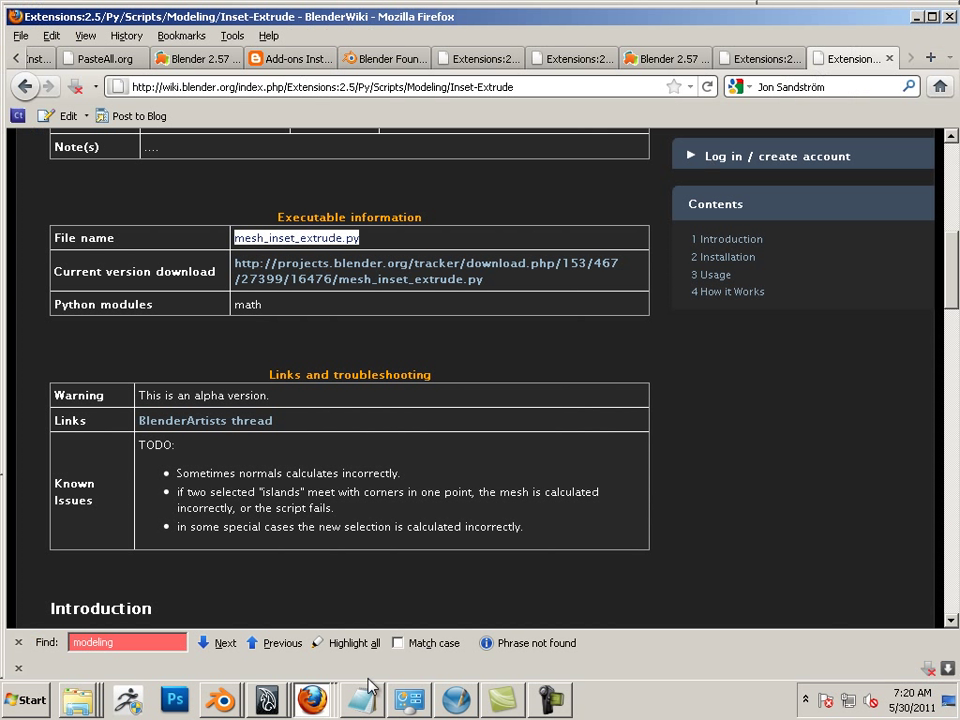
Start a fresh Blender session and dismiss the splash screen without choosing an interaction preset
right_click(228, 705)
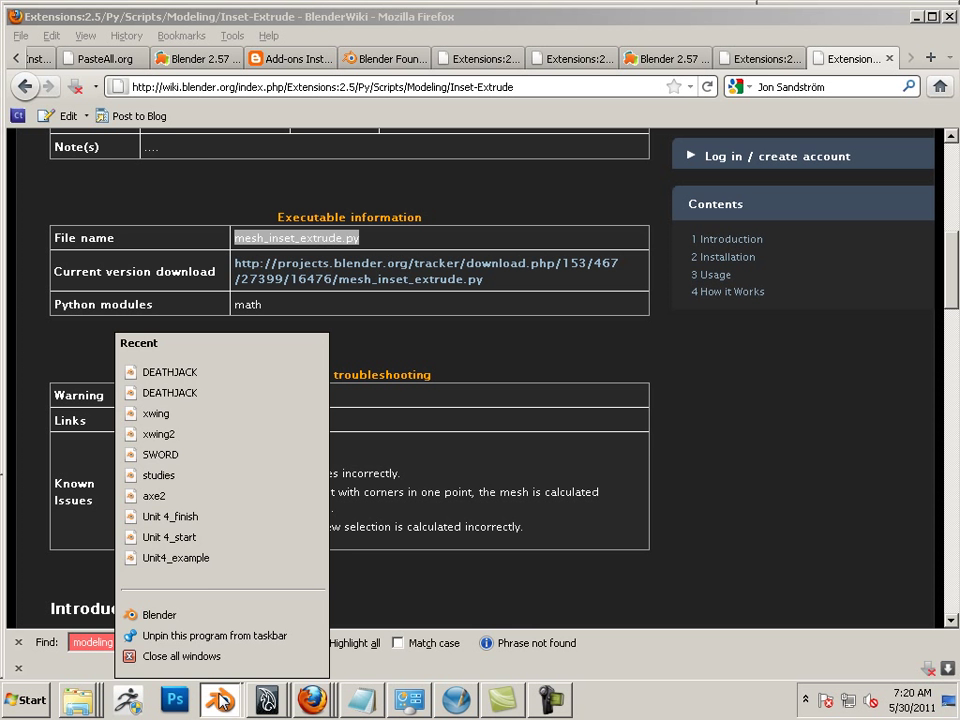
click(197, 657)
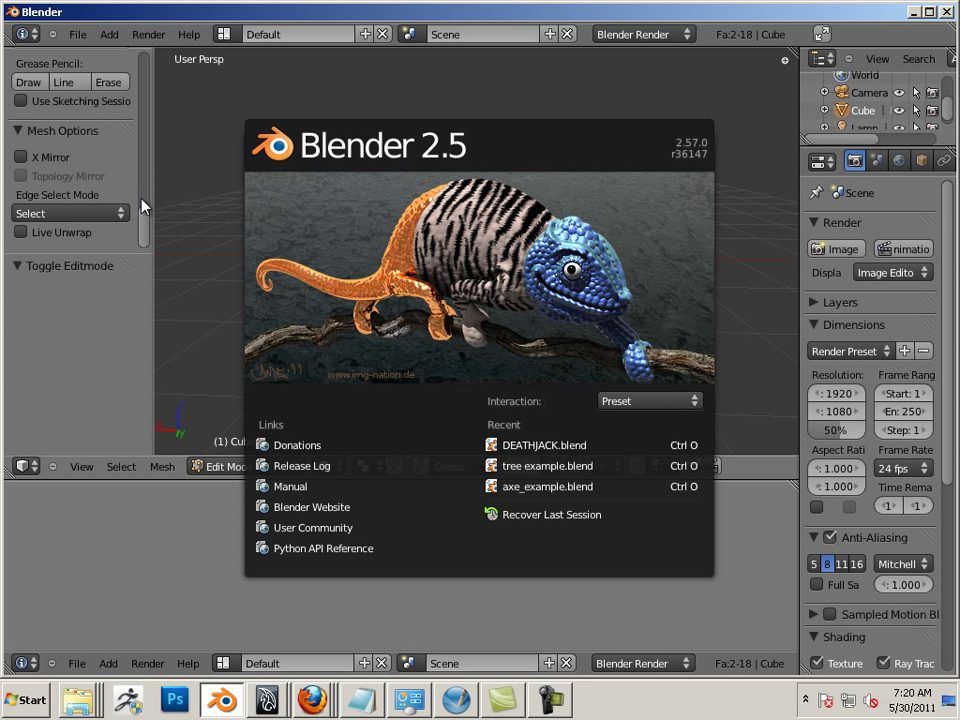
click(630, 400)
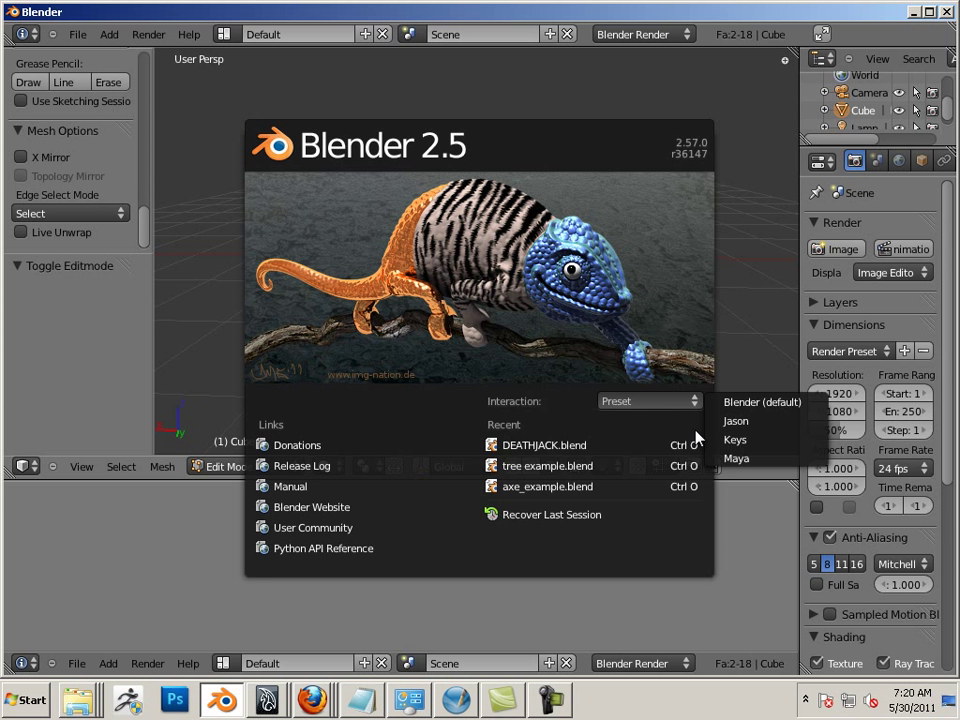
click(742, 279)
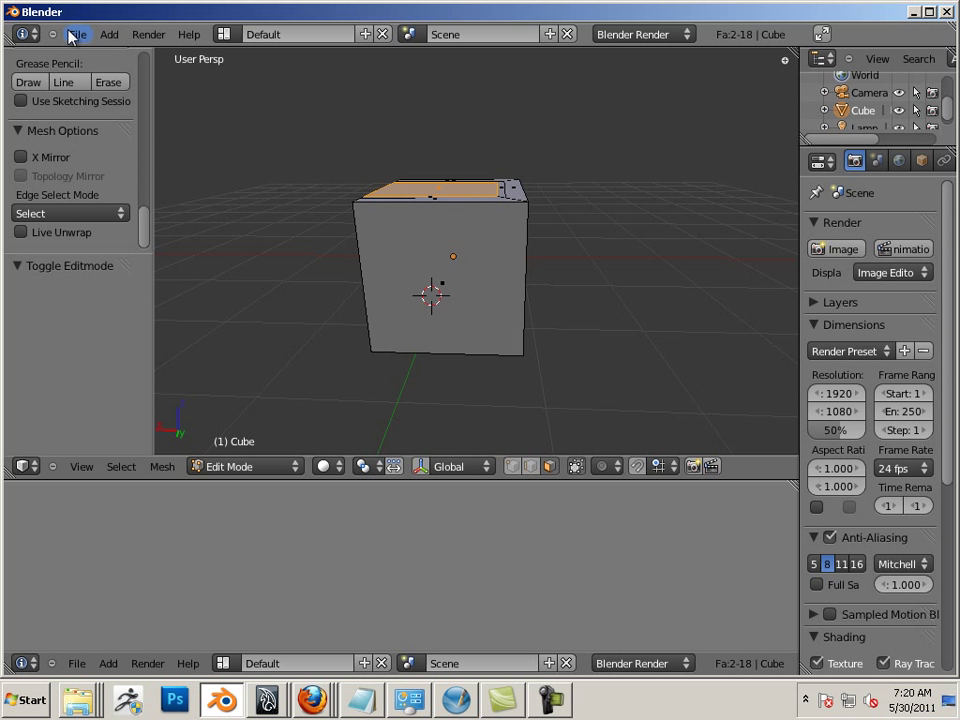
Open the add-on preferences and expand the details of the Mesh: Inset Extrude add-on
click(76, 34)
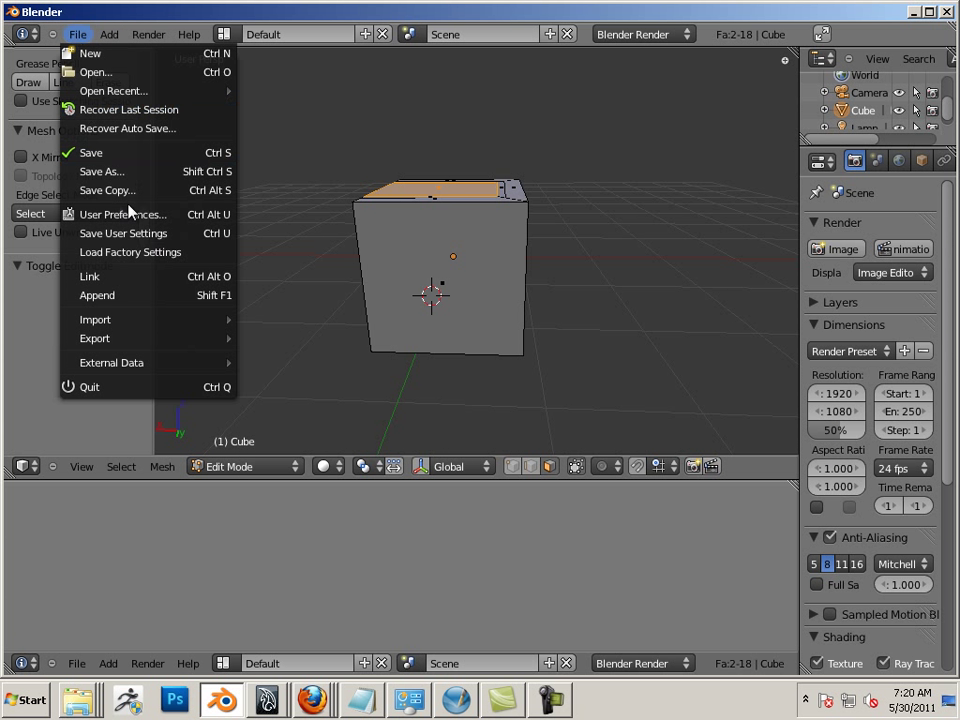
click(128, 212)
click(335, 38)
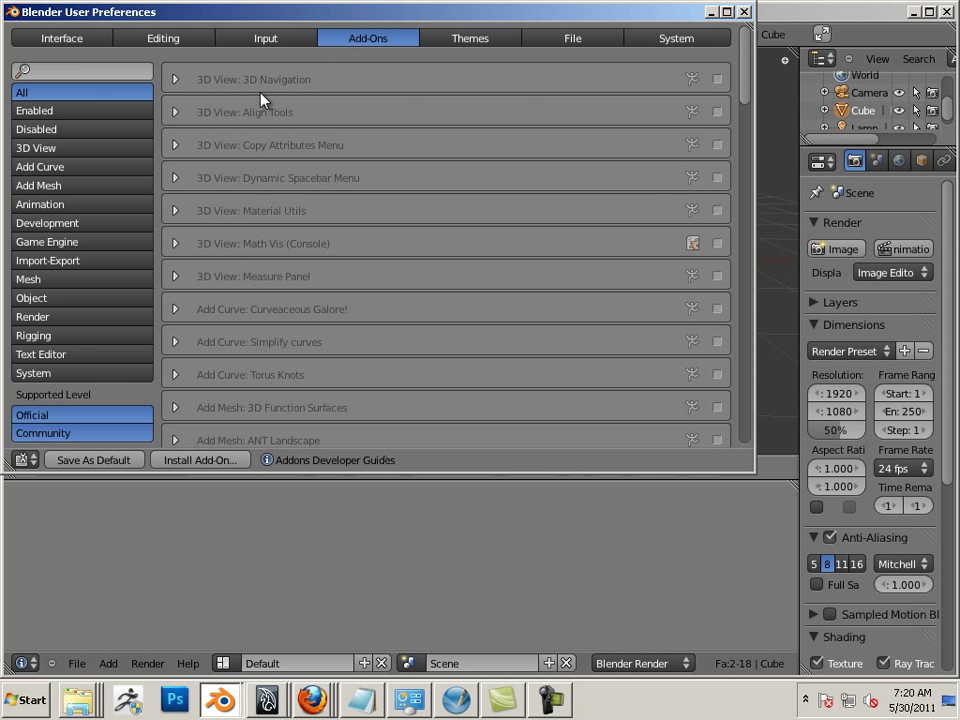
scroll(360, 330, down, 8)
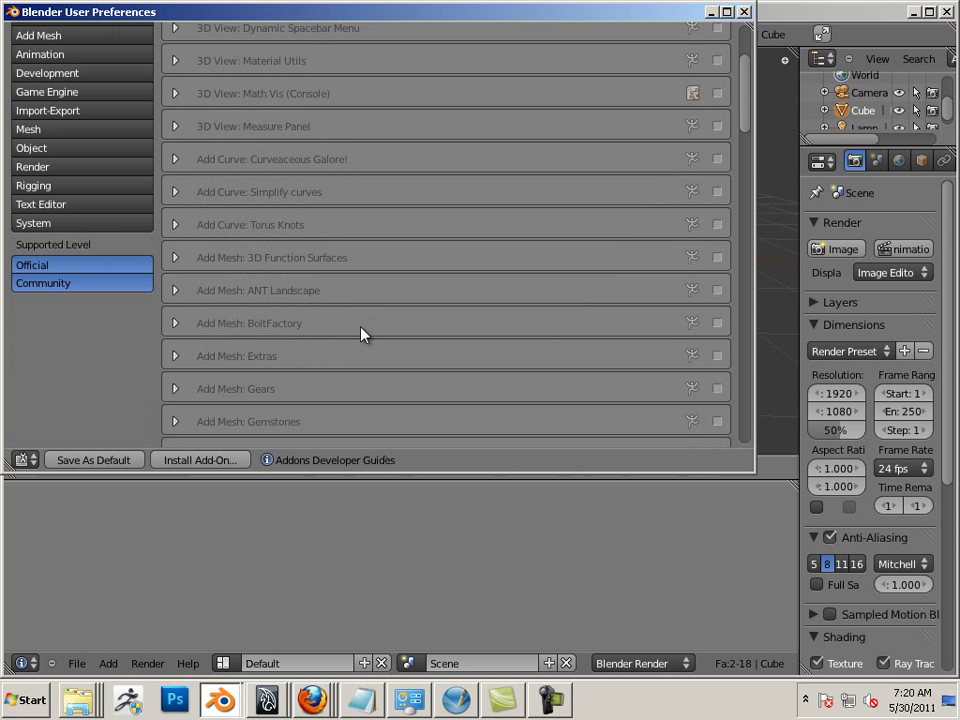
scroll(363, 326, down, 15)
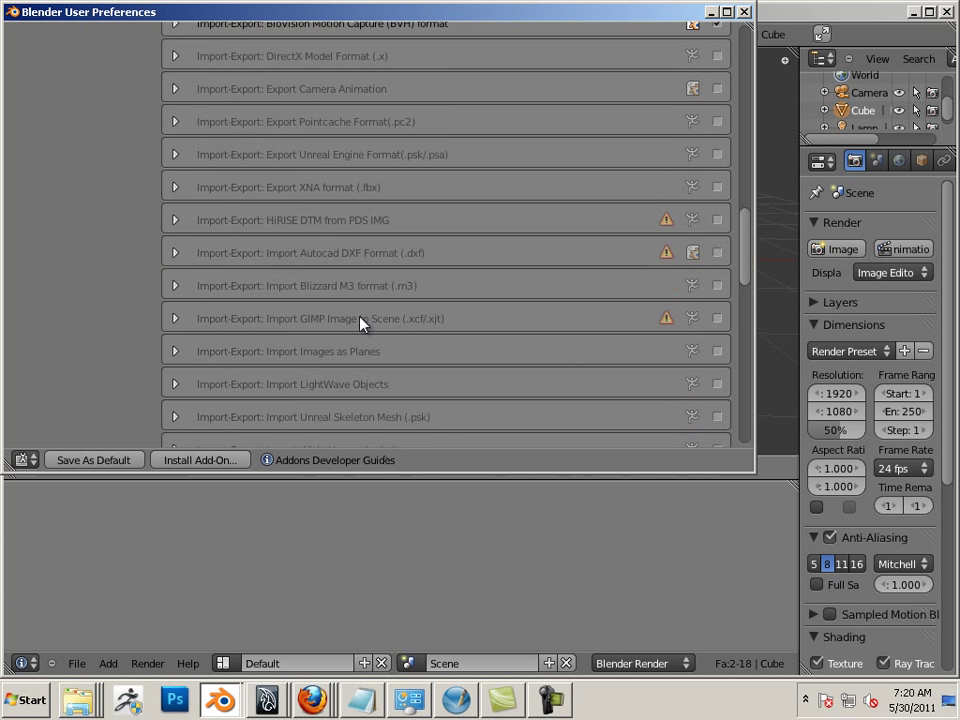
scroll(360, 323, down, 6)
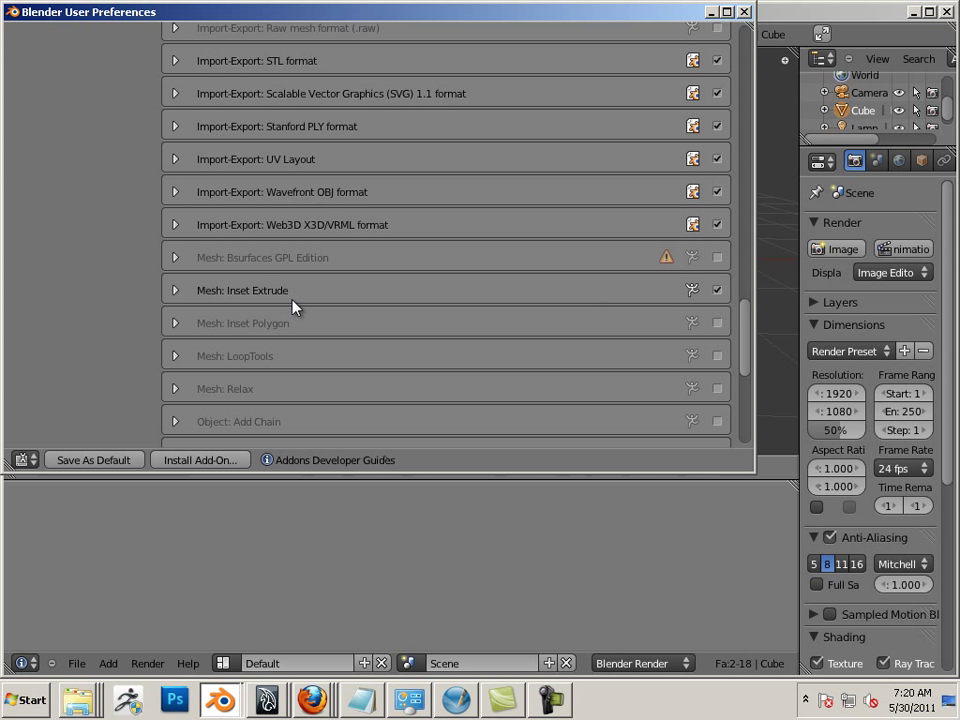
click(178, 292)
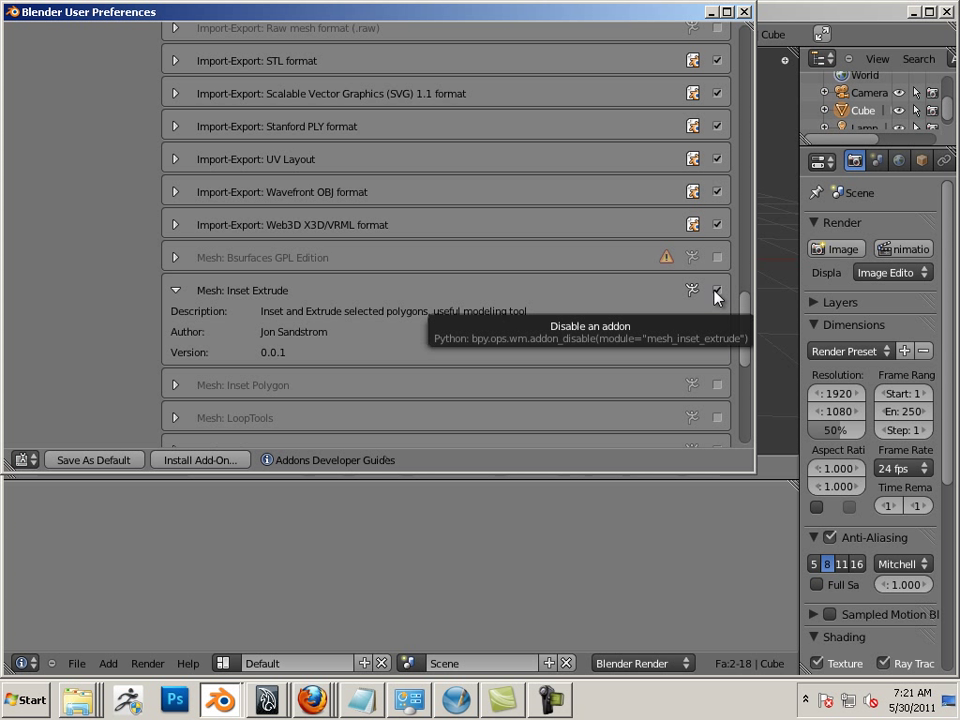
Deselect all faces of the cube and set the editor below the 3D view to Info
key(a)
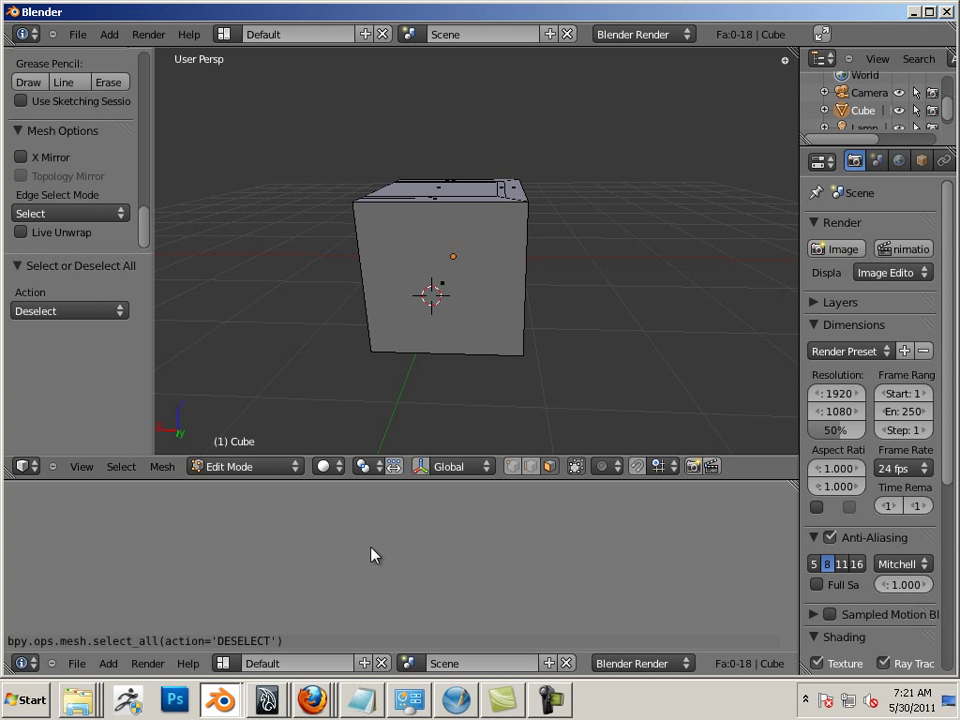
click(22, 663)
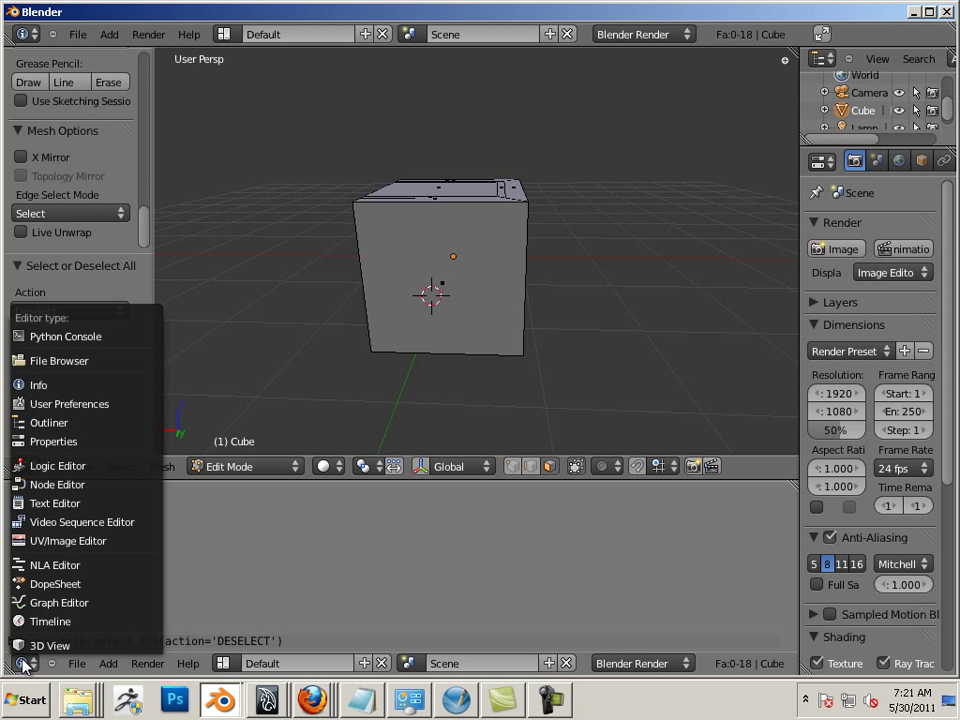
click(63, 385)
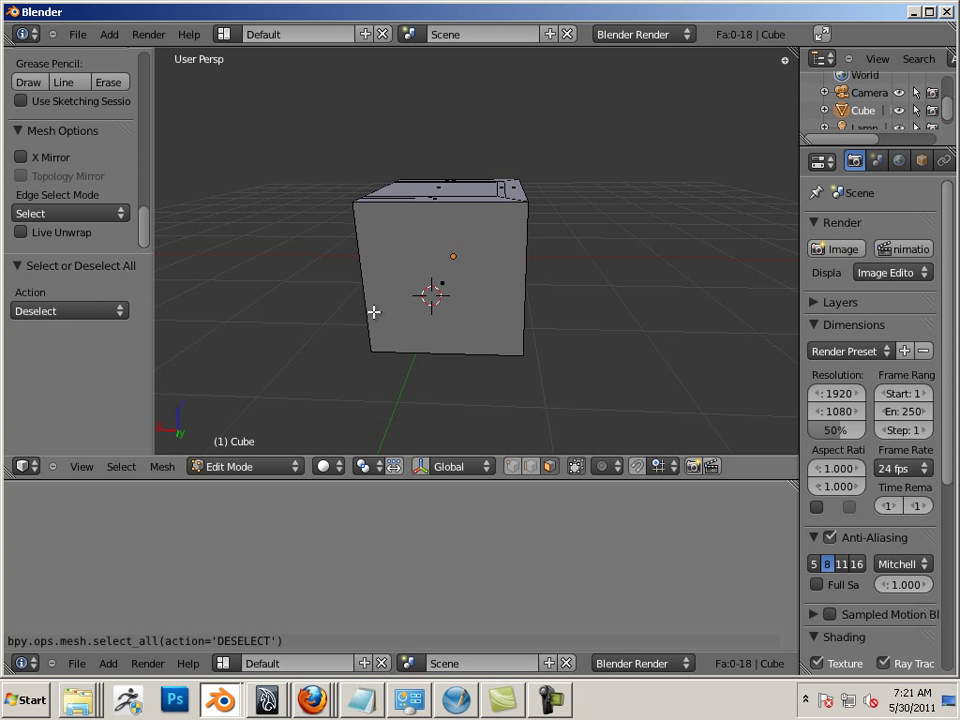
Apply Inset Extrude to the cube's inner top face and the adjoining inner side face together, with an inset of about 0.08
middle_drag(373, 313, 527, 336)
right_click(441, 250)
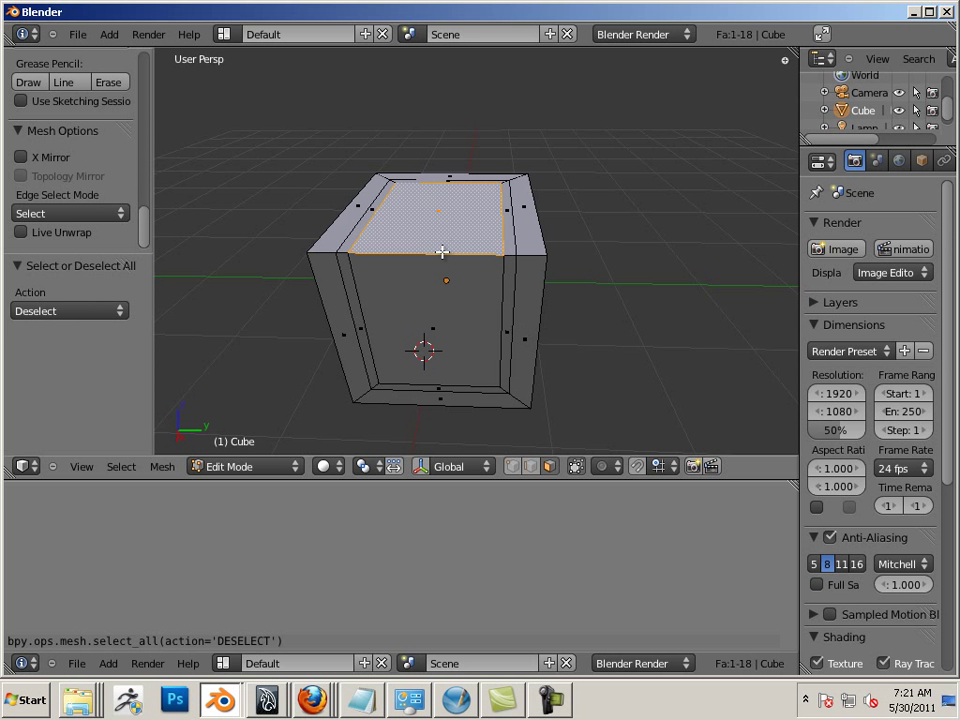
shift+right_click(464, 308)
middle_drag(463, 343, 594, 416)
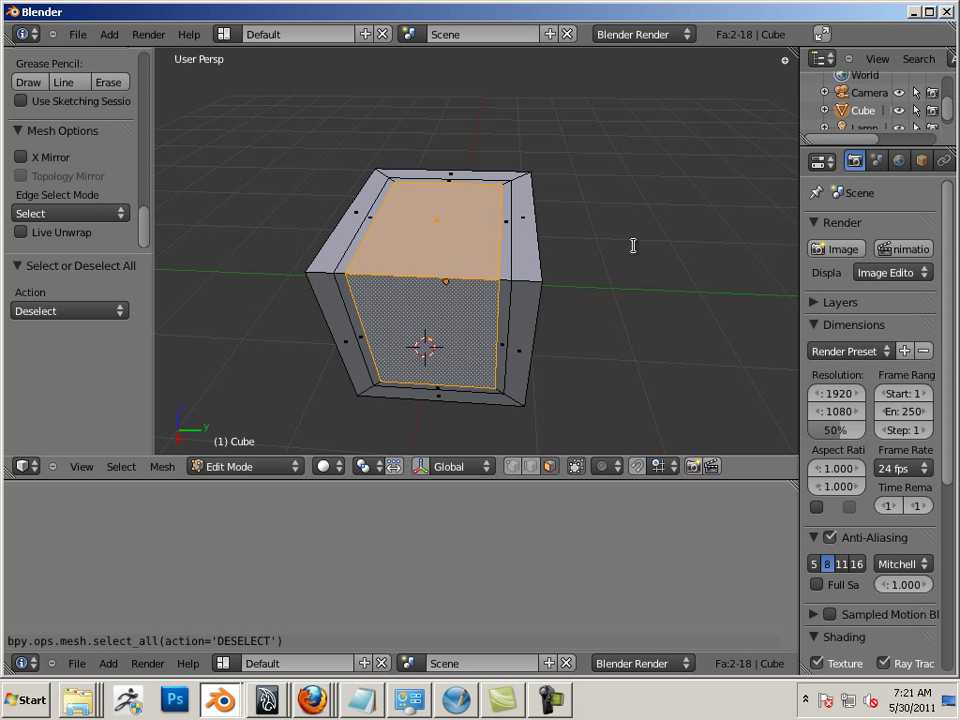
key(space)
text(INSE)
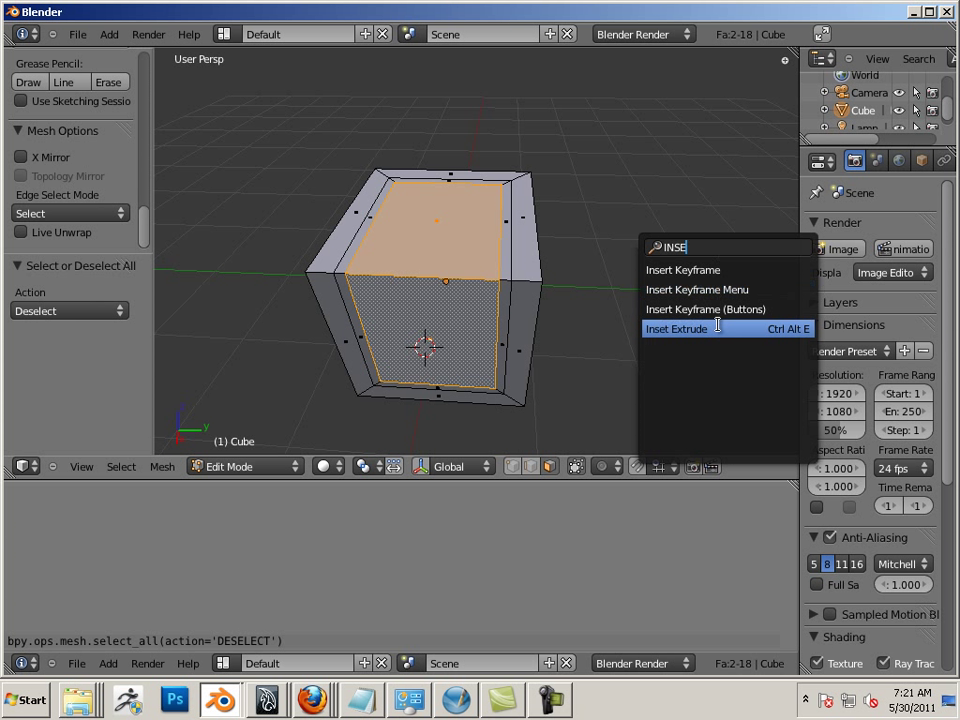
click(788, 333)
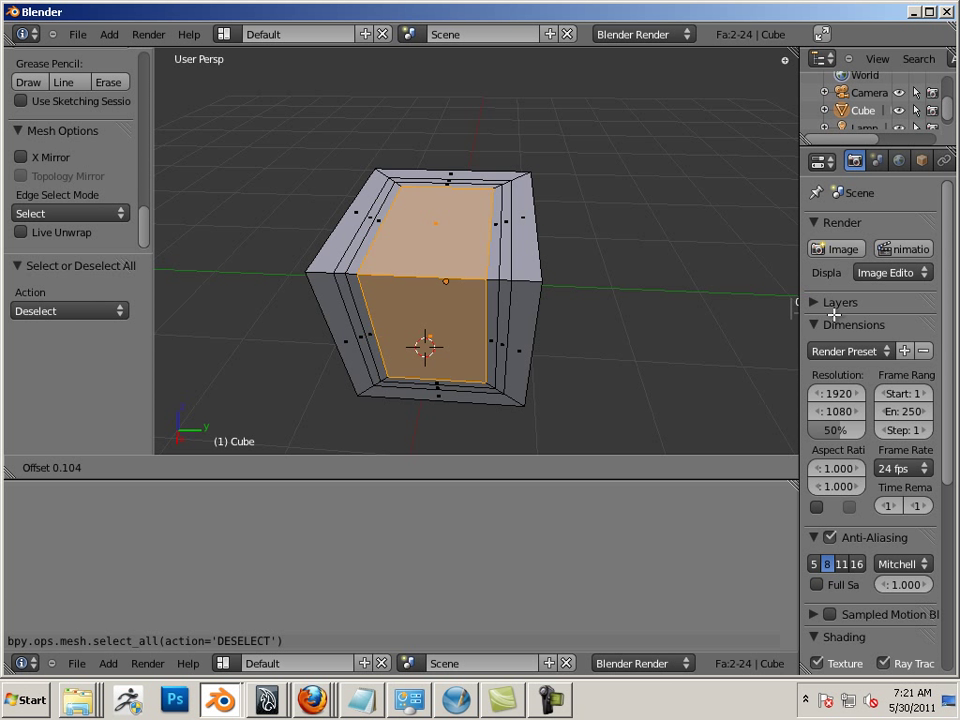
click(614, 237)
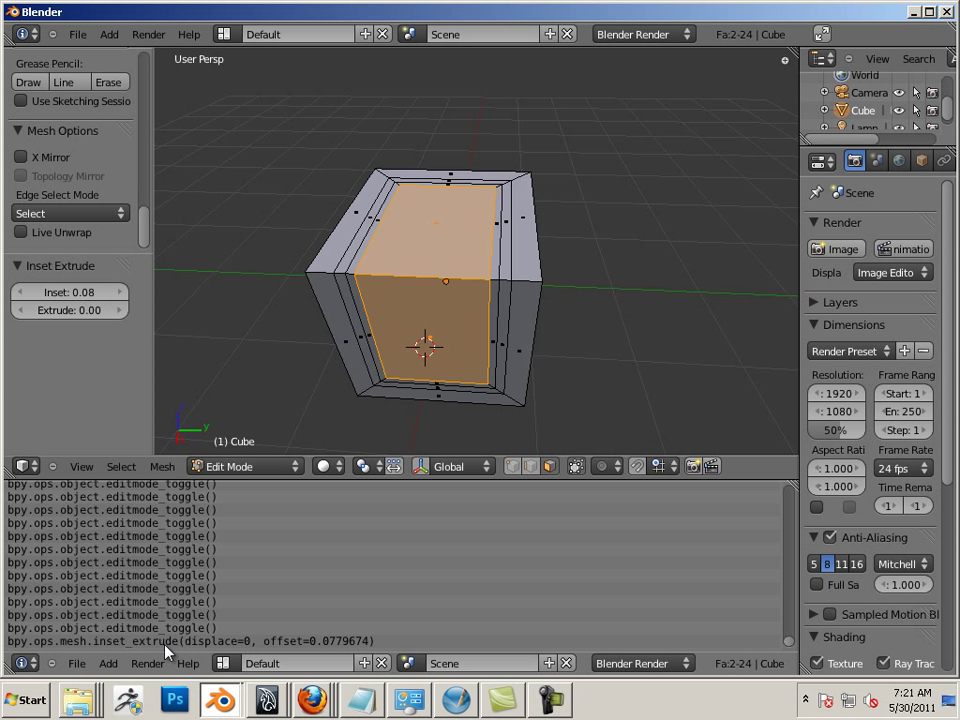
Open the Input section of the user preferences and expand the 3D View key map
click(77, 34)
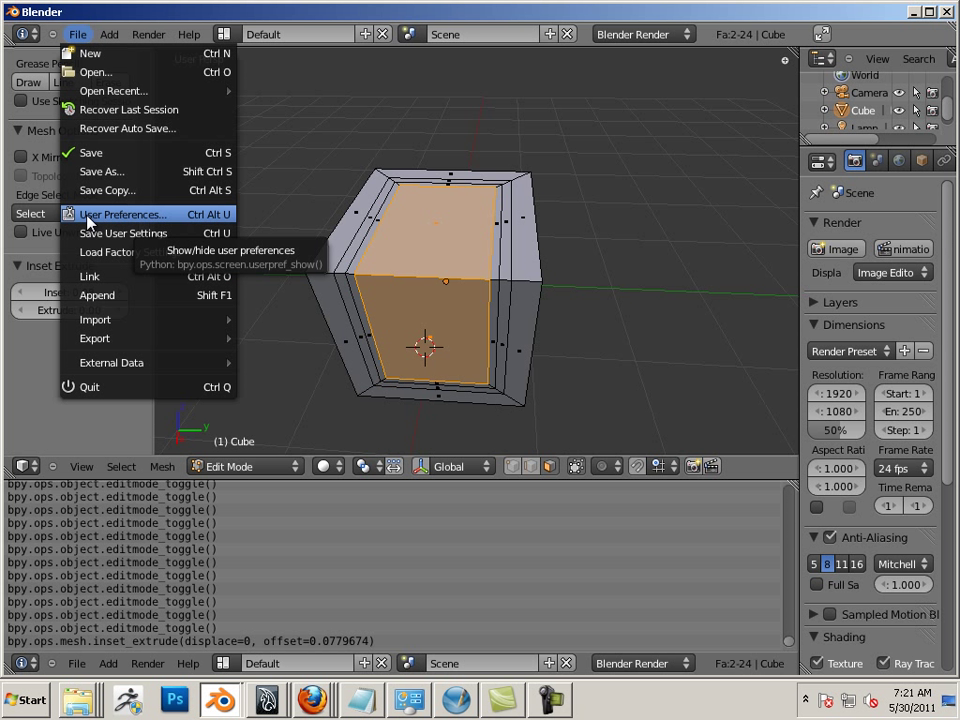
click(88, 215)
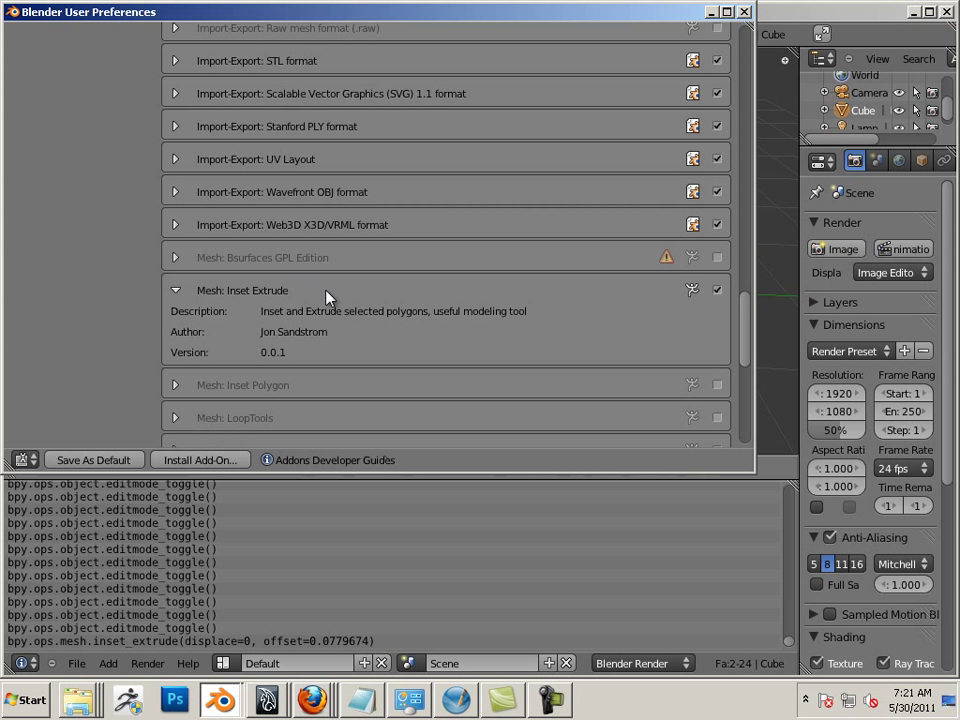
scroll(332, 304, up, 10)
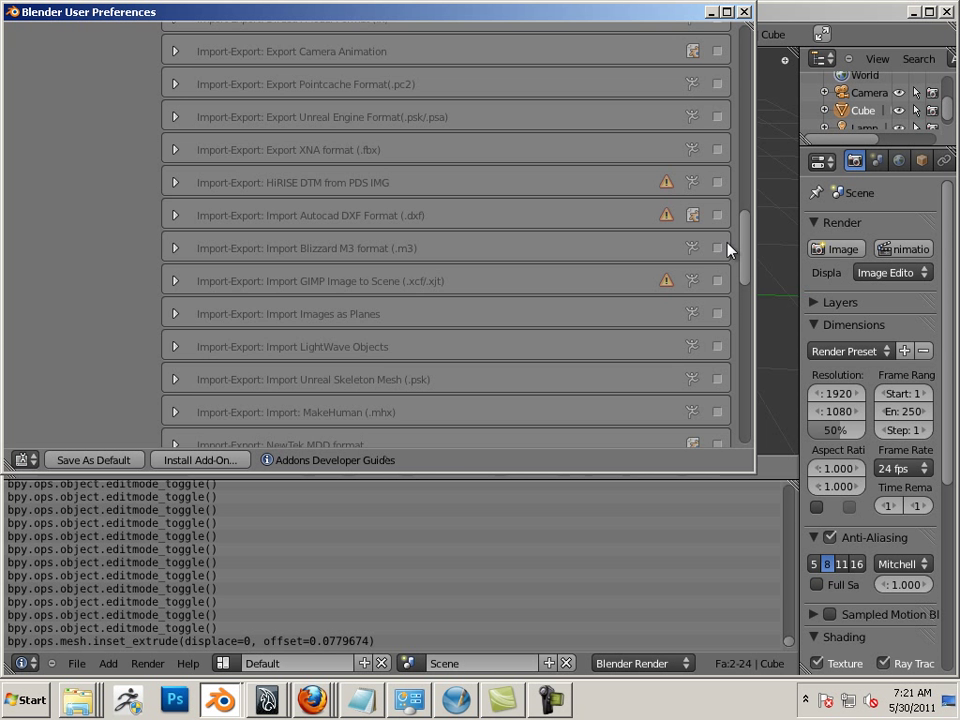
drag(744, 246, 737, 56)
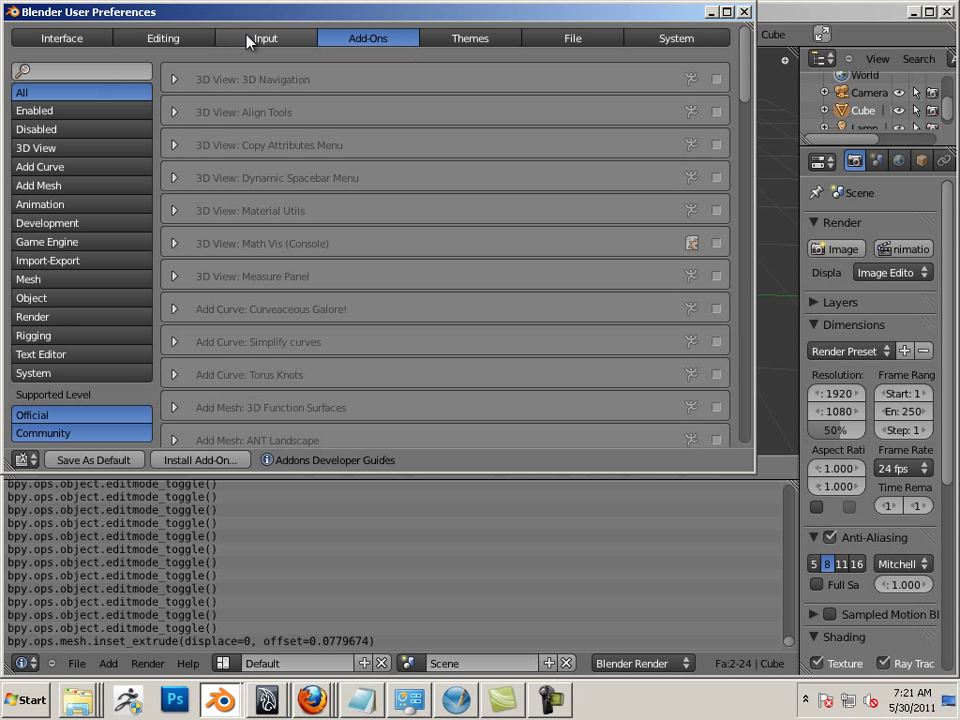
click(249, 40)
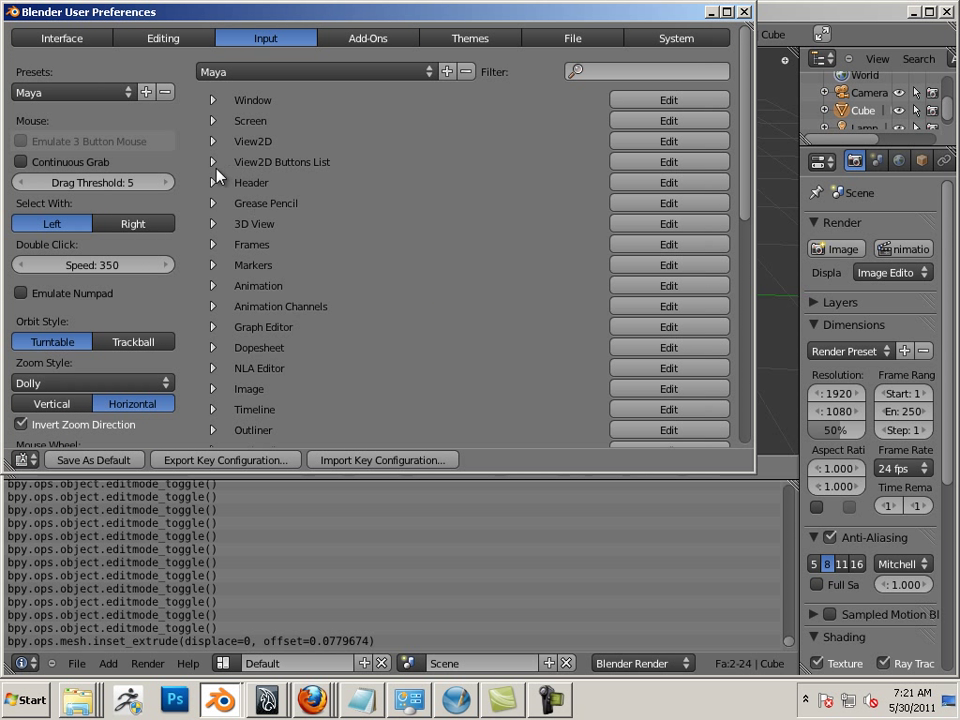
click(214, 223)
Find the Inset Extrude entry at the end of the Mesh key map and examine its shortcut and default values
scroll(297, 254, down, 1)
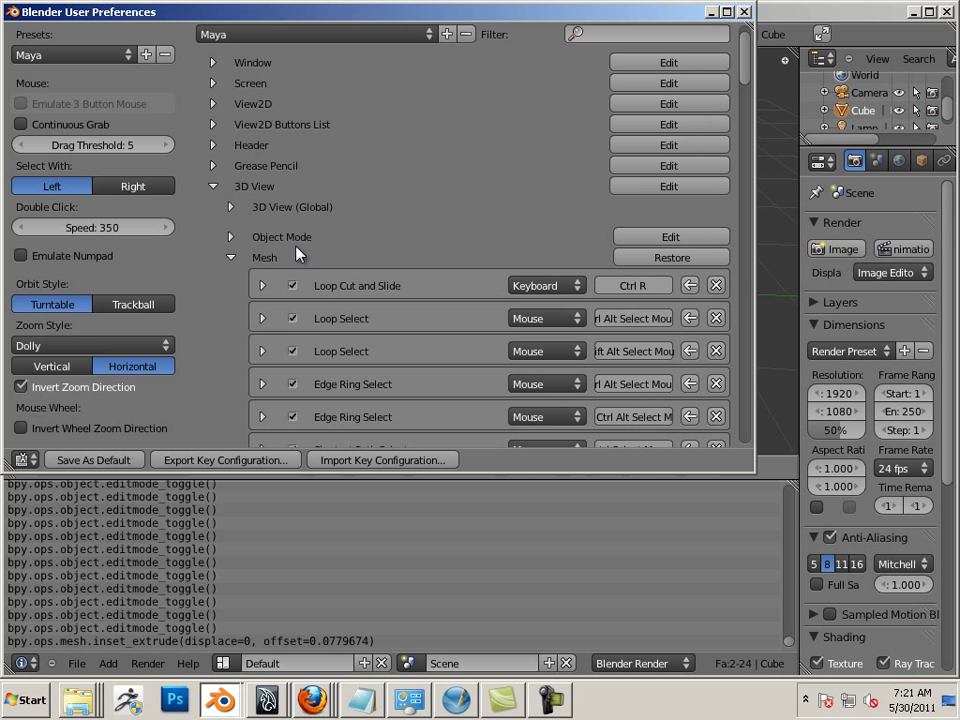
scroll(336, 274, down, 3)
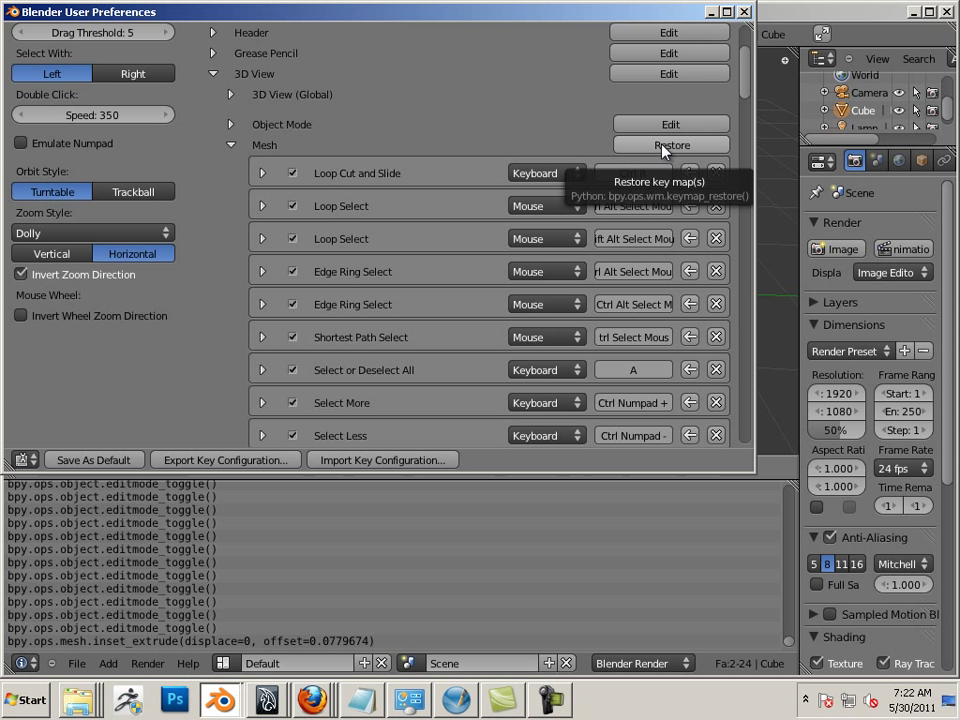
scroll(662, 145, down, 2)
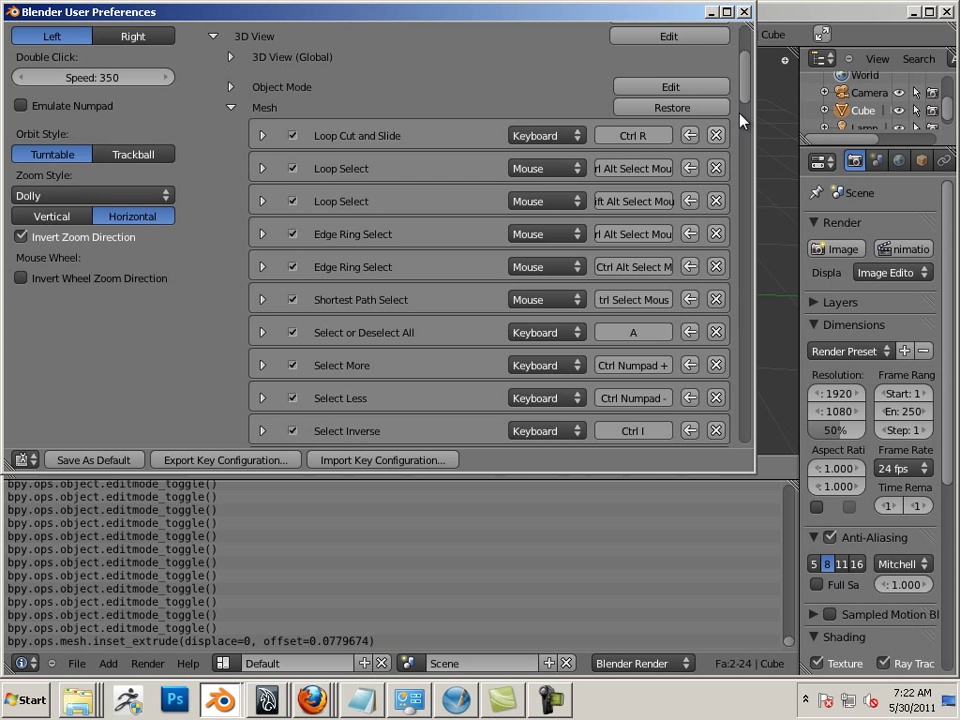
drag(742, 120, 756, 330)
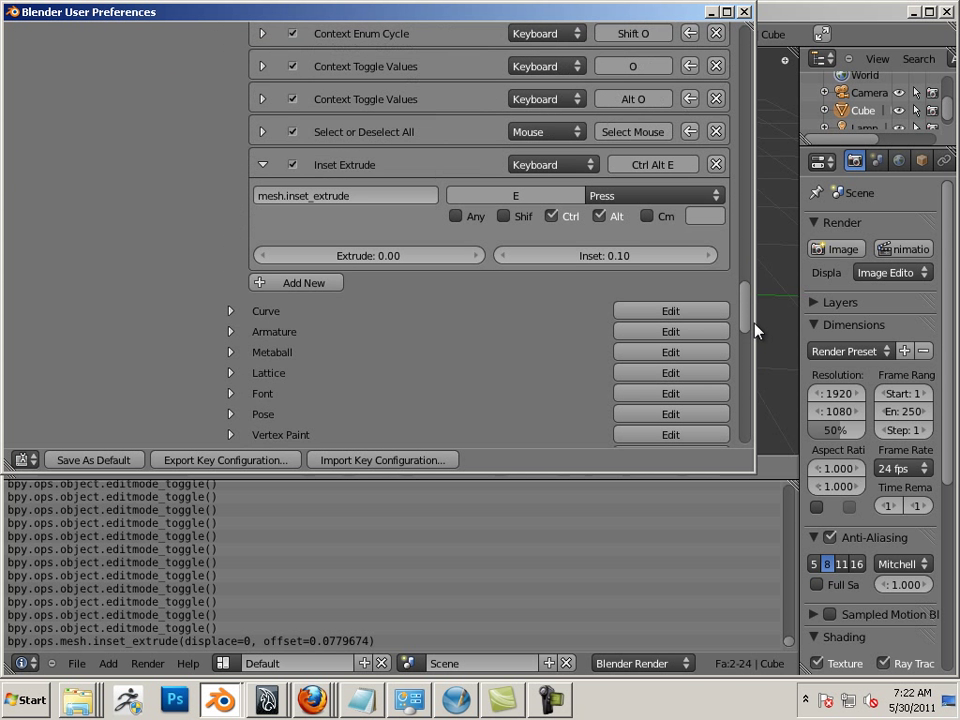
scroll(620, 331, up, 2)
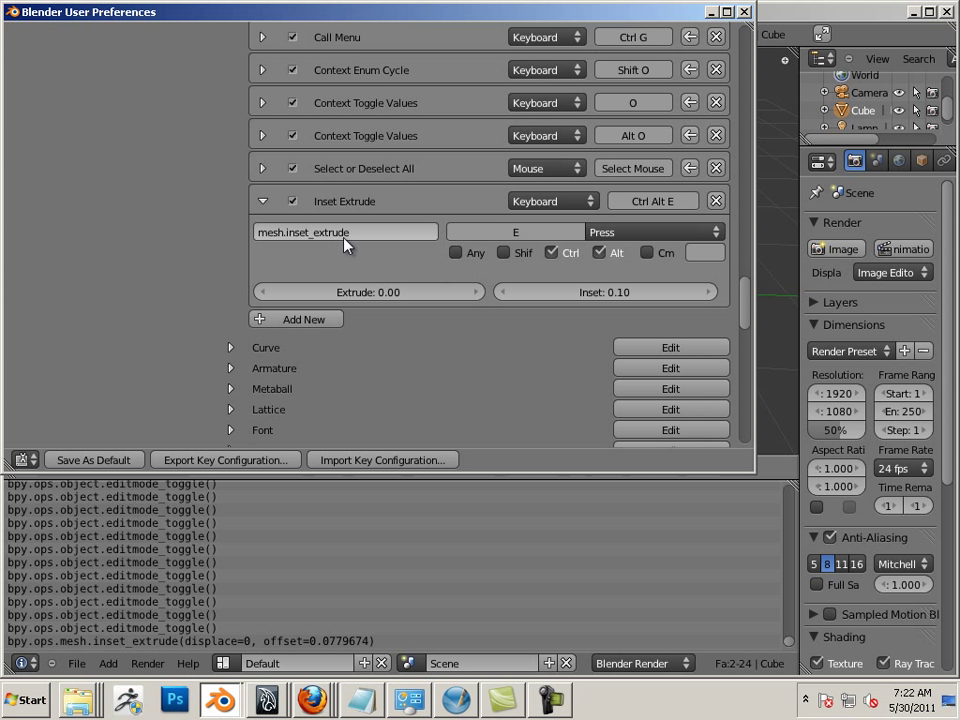
click(514, 236)
key(ctrl+alt+e)
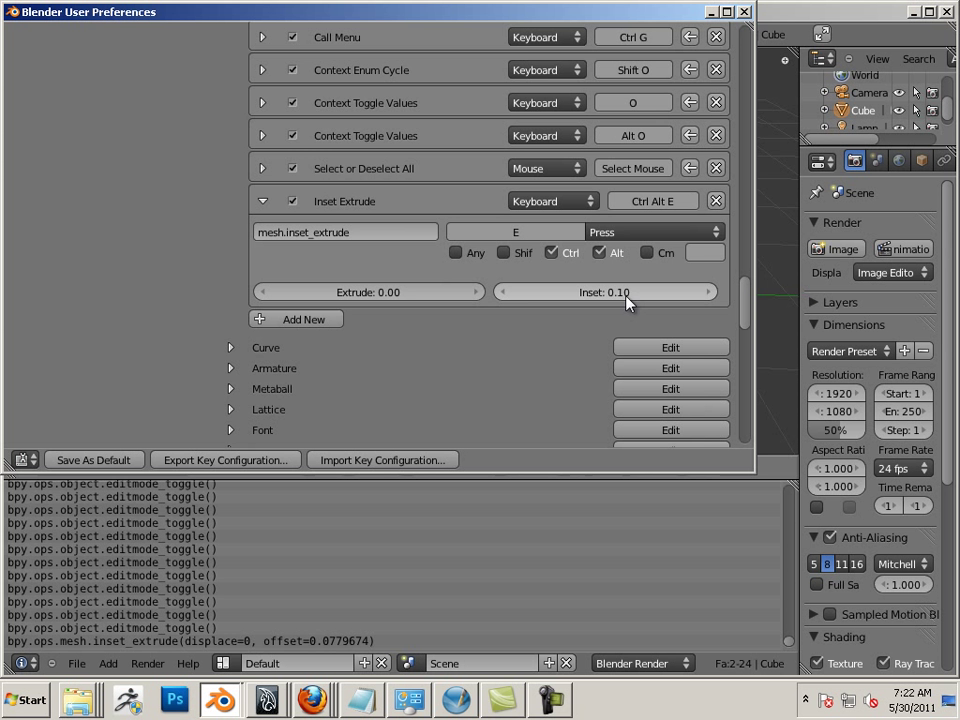
Apply Inset Extrude to the cube's innermost top face and adjoining inner side face together, with an inset of about 0.11
click(784, 273)
key(a)
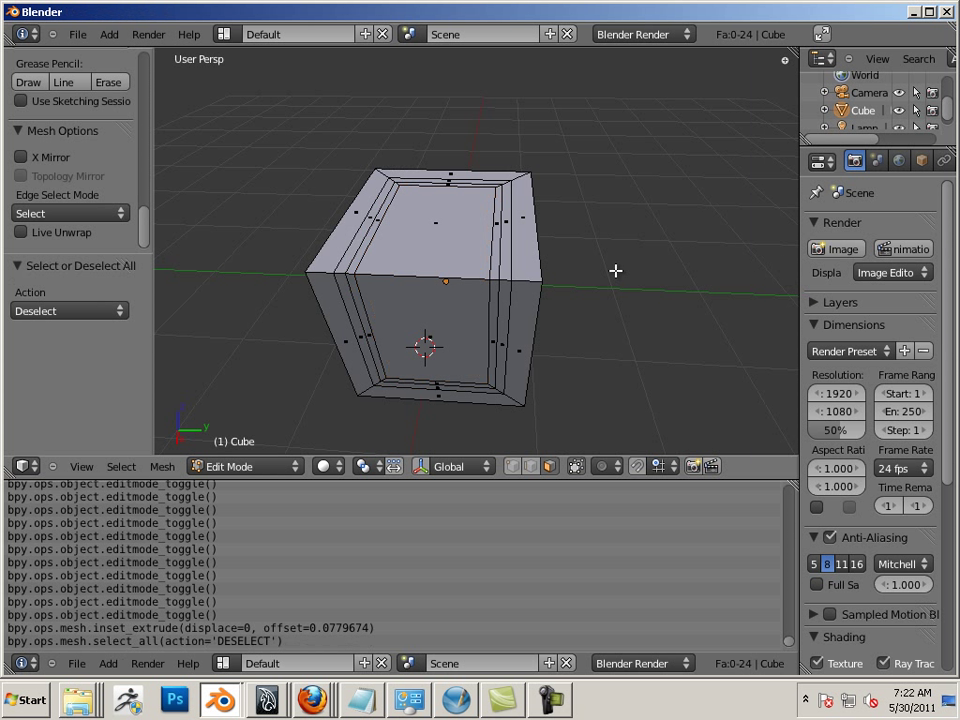
right_click(447, 332)
shift+right_click(460, 241)
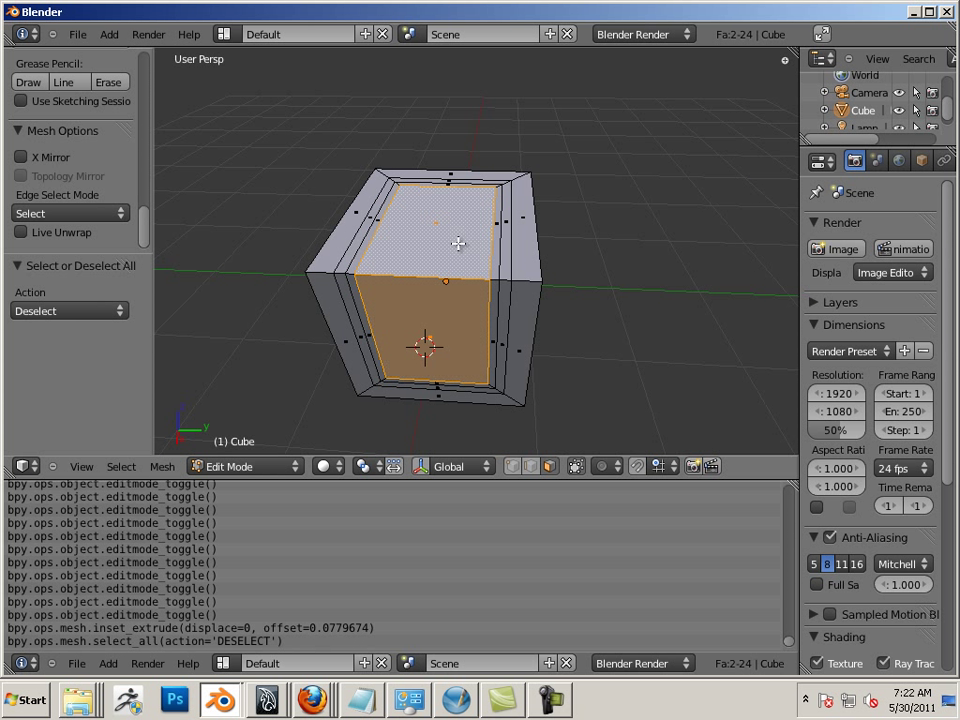
key(e)
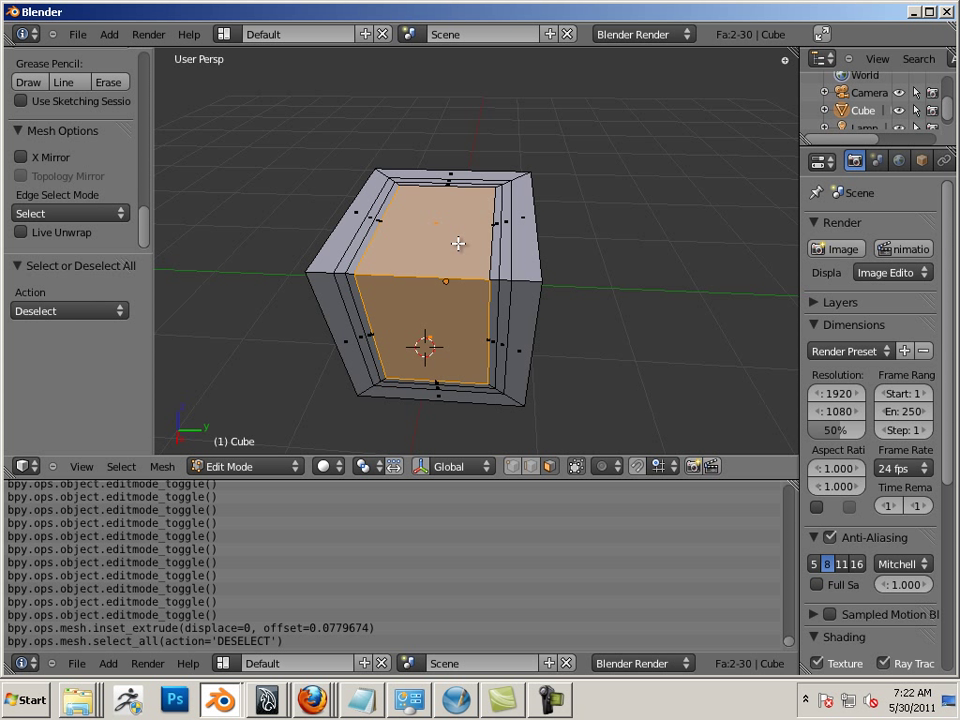
key(i)
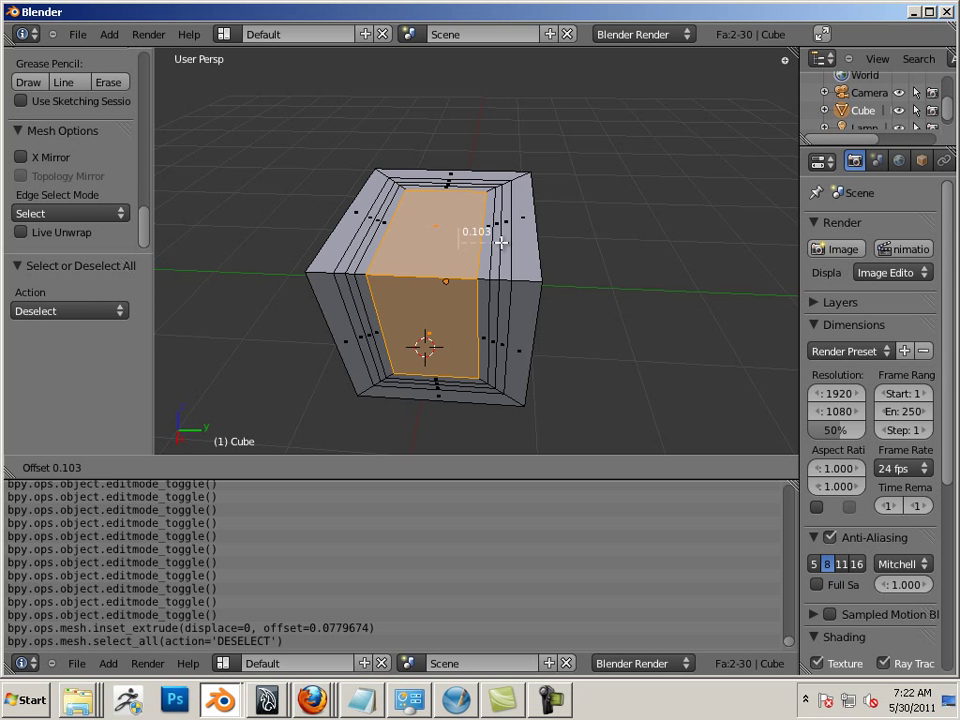
click(500, 242)
Apply Inset Extrude to the cube's three plain side faces together, with an inset of about 0.16
middle_drag(615, 279, 708, 246)
right_click(578, 311)
shift+right_click(441, 342)
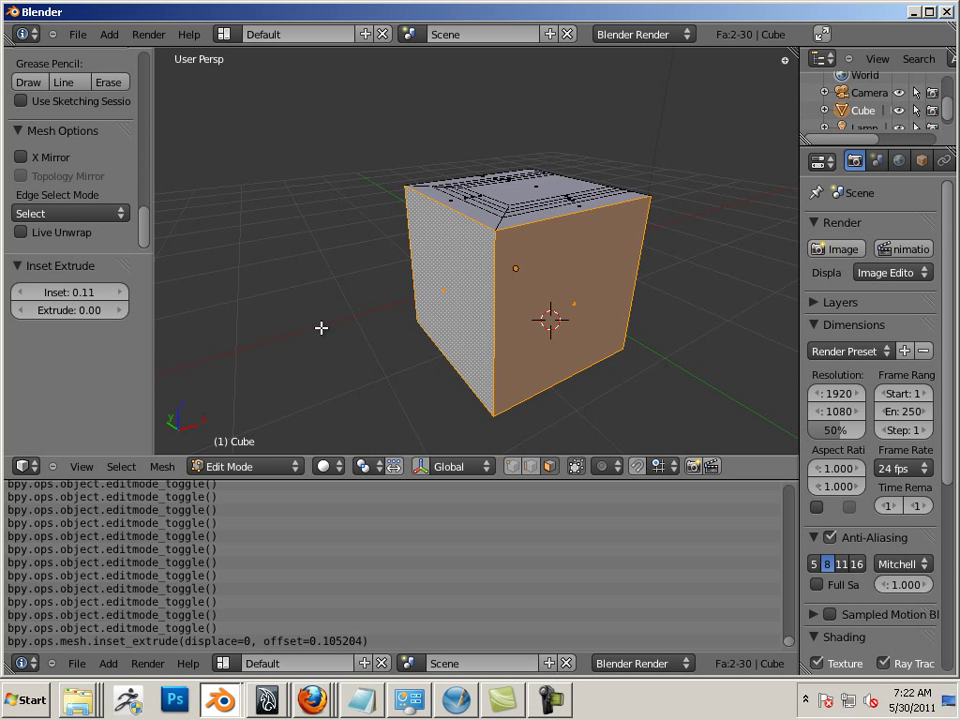
middle_drag(321, 327, 473, 306)
shift+right_click(471, 305)
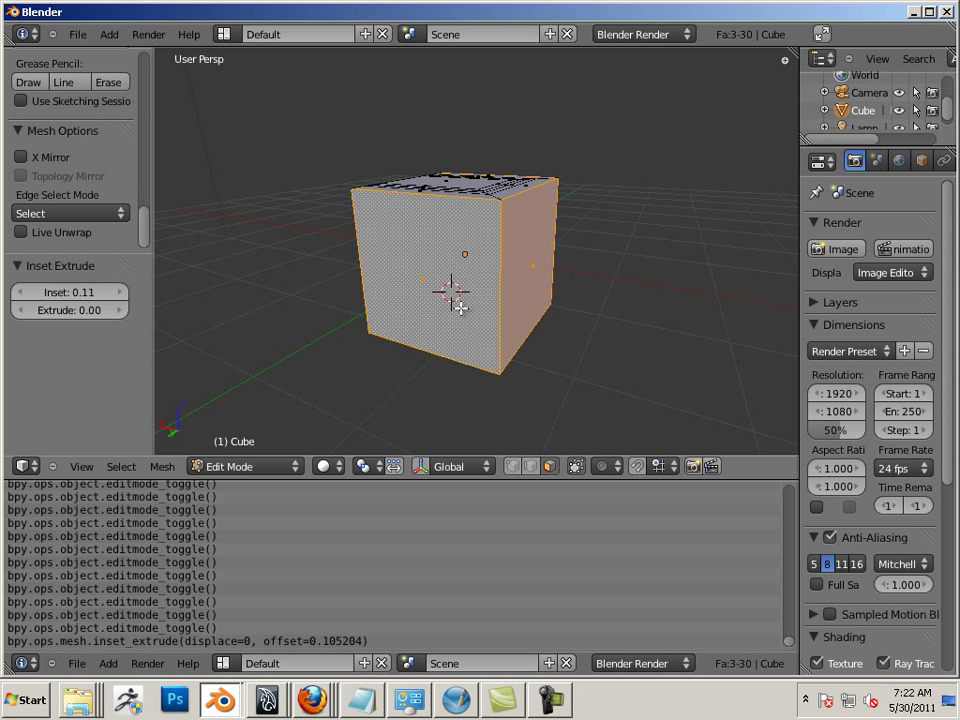
key(i)
key(i)
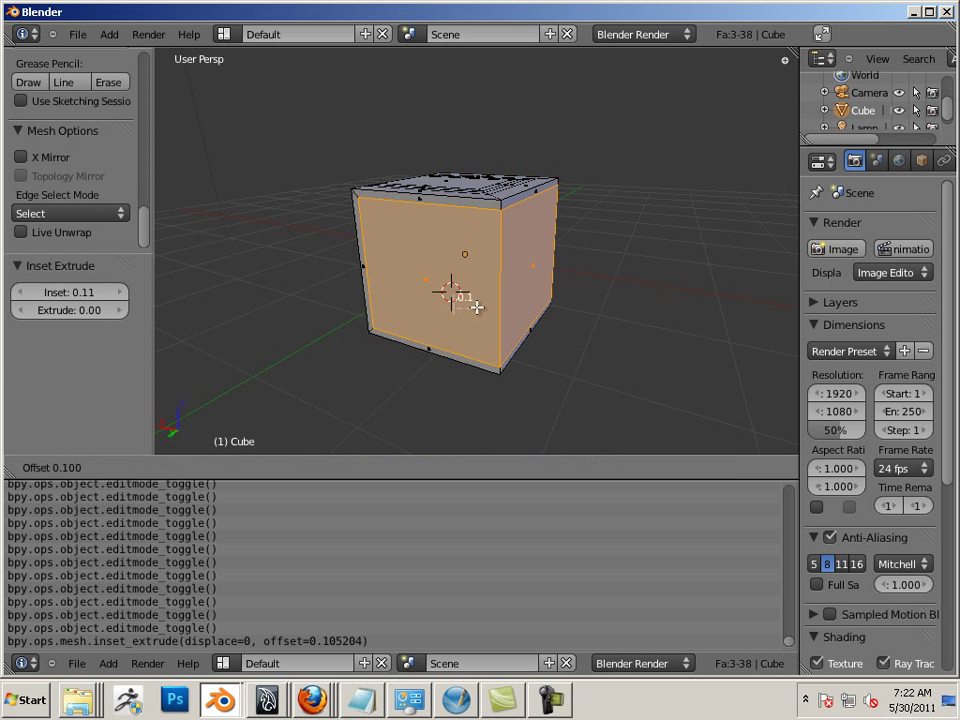
click(489, 301)
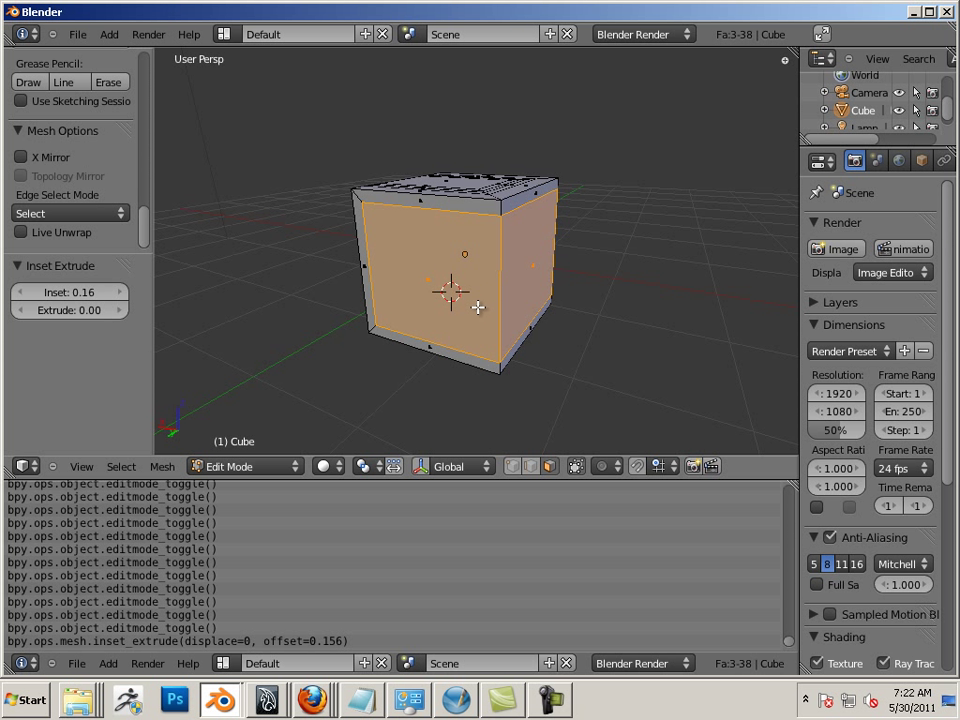
Extrude the three inset side faces in place and try moving them along their normals
key(e)
right_click(478, 307)
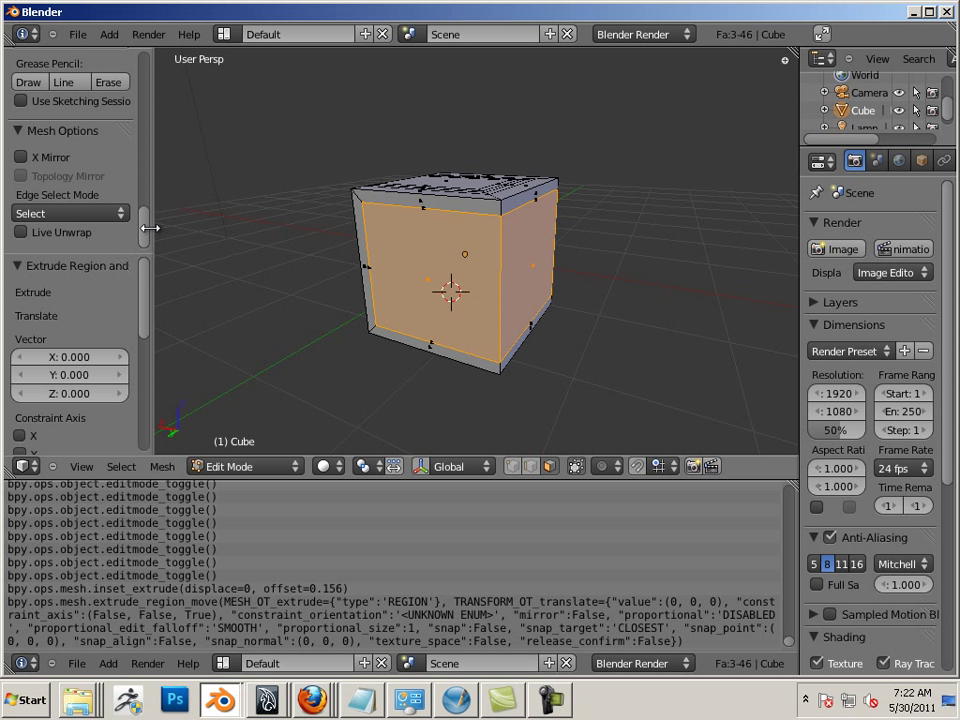
drag(148, 228, 150, 56)
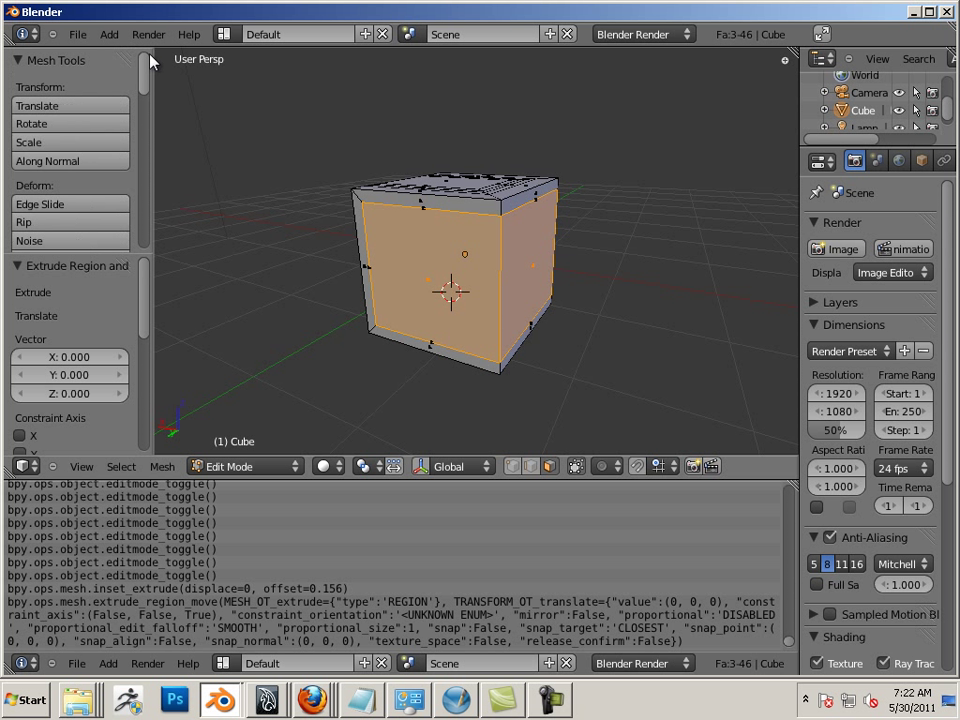
click(81, 162)
click(81, 162)
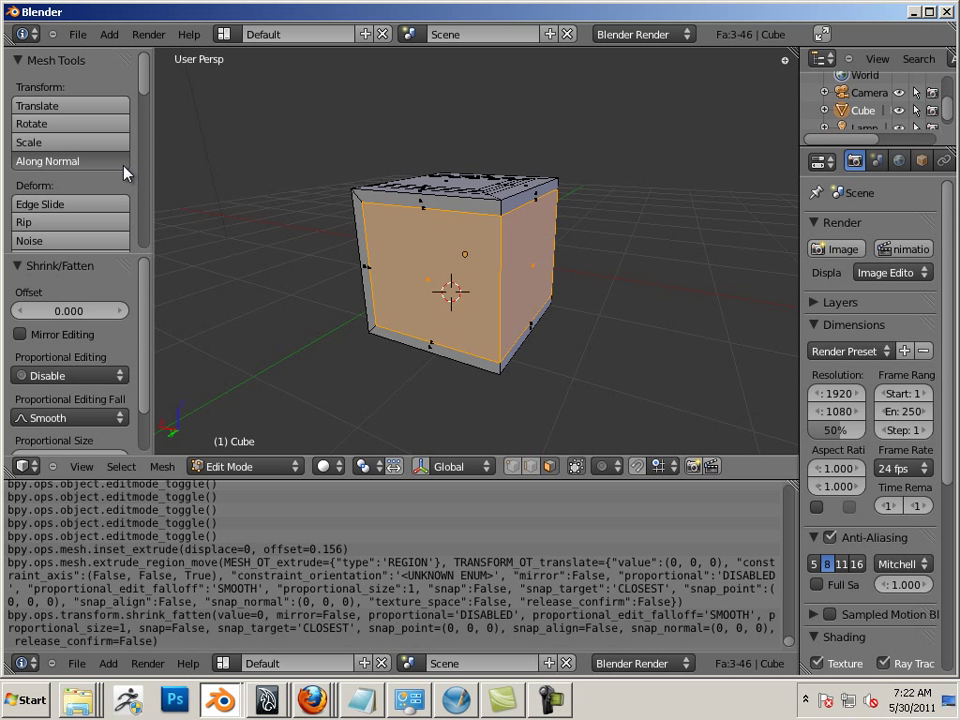
click(83, 162)
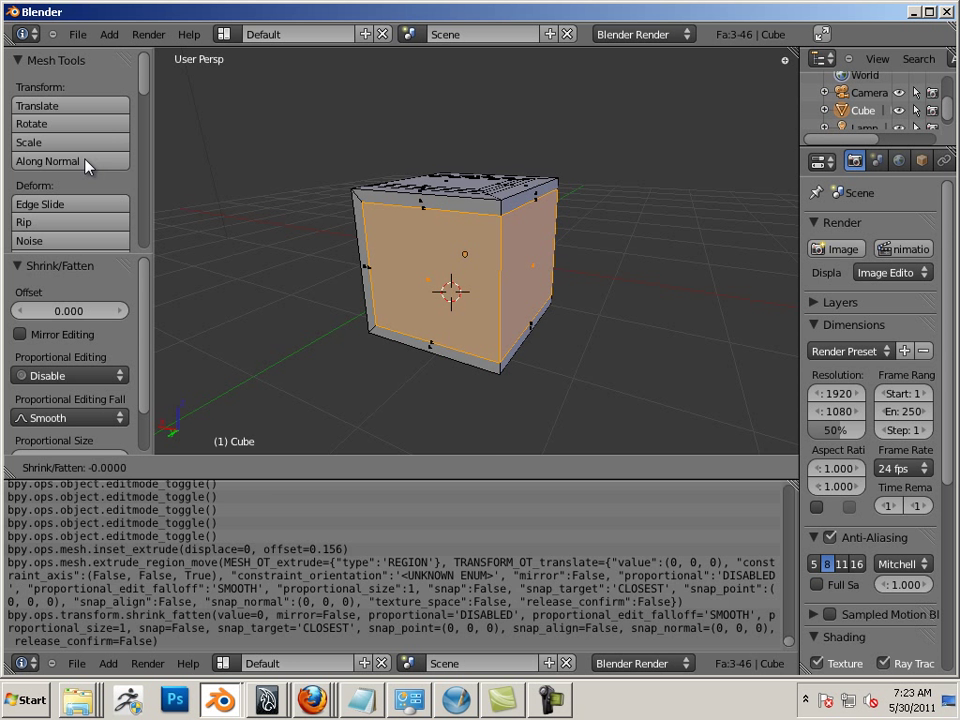
click(83, 162)
Turn on the transform manipulator and push the three extruded side faces outward along their normals by about 1.0
click(425, 463)
click(477, 467)
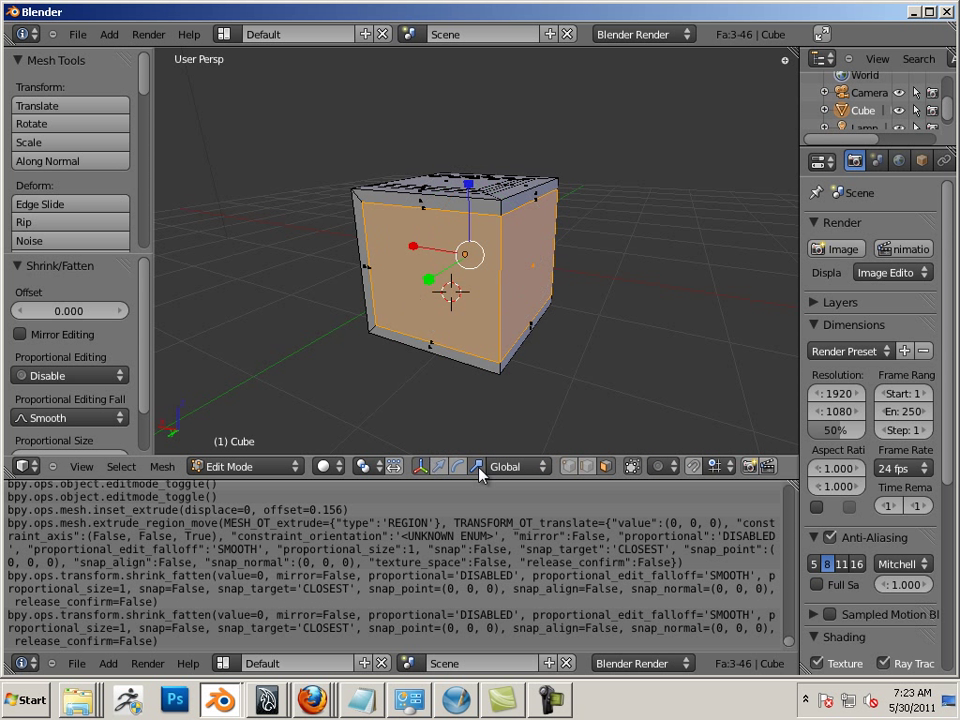
click(86, 162)
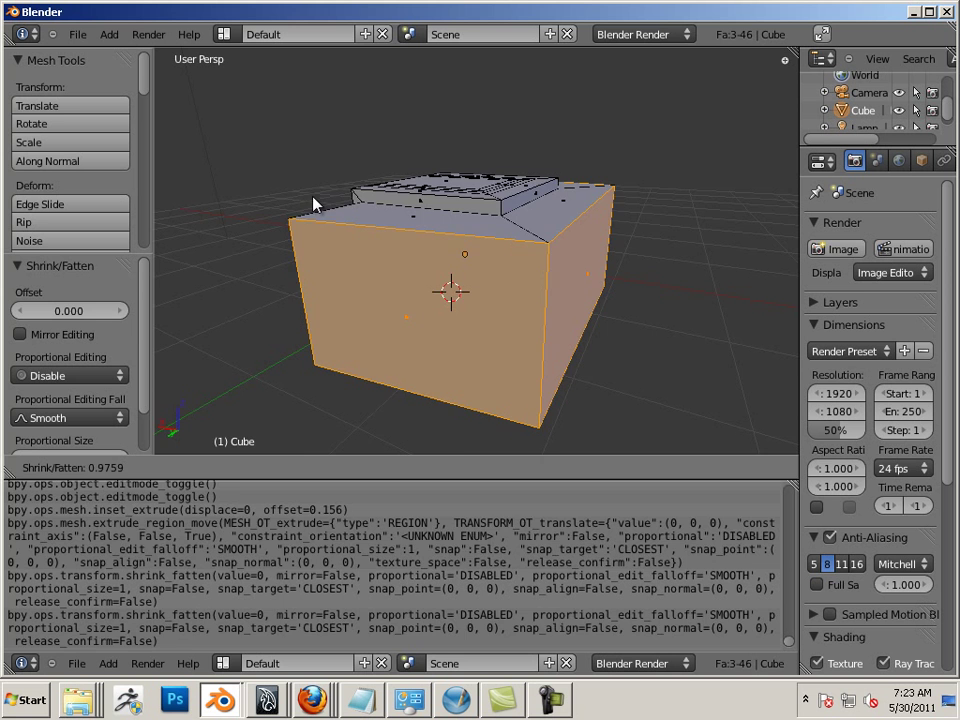
click(371, 208)
Apply Inset Extrude to the three pushed-out side faces together, with an inset of about 0.65
middle_drag(371, 208, 528, 360)
scroll(467, 332, down, 3)
middle_drag(467, 332, 467, 289)
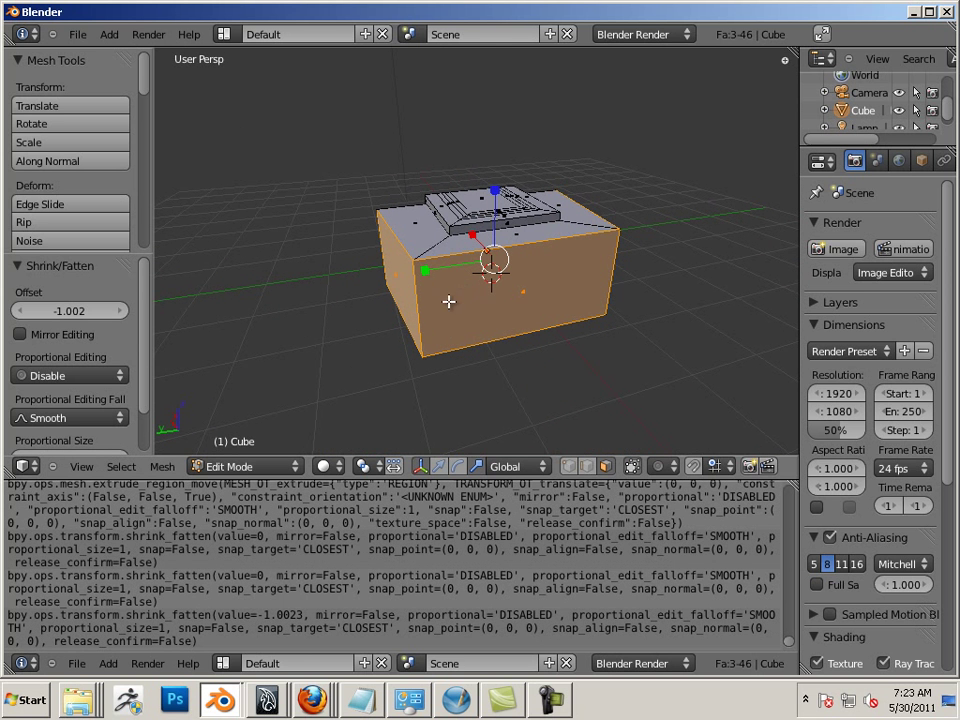
key(e)
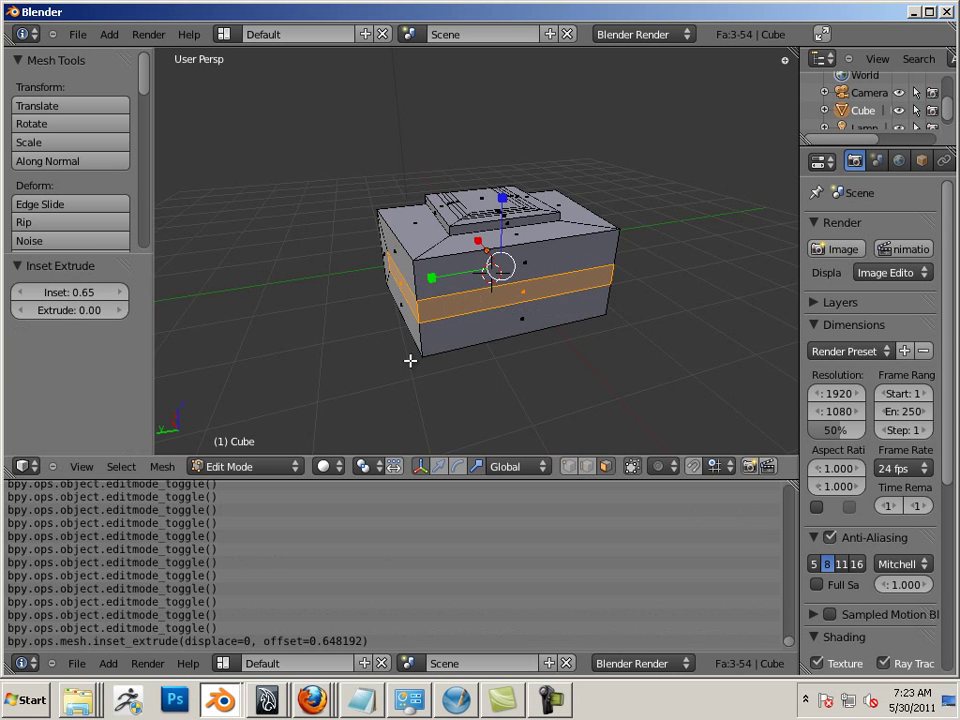
Sink the narrow inset band of faces into the block along its normals with an offset of about -0.525
middle_drag(411, 360, 499, 337)
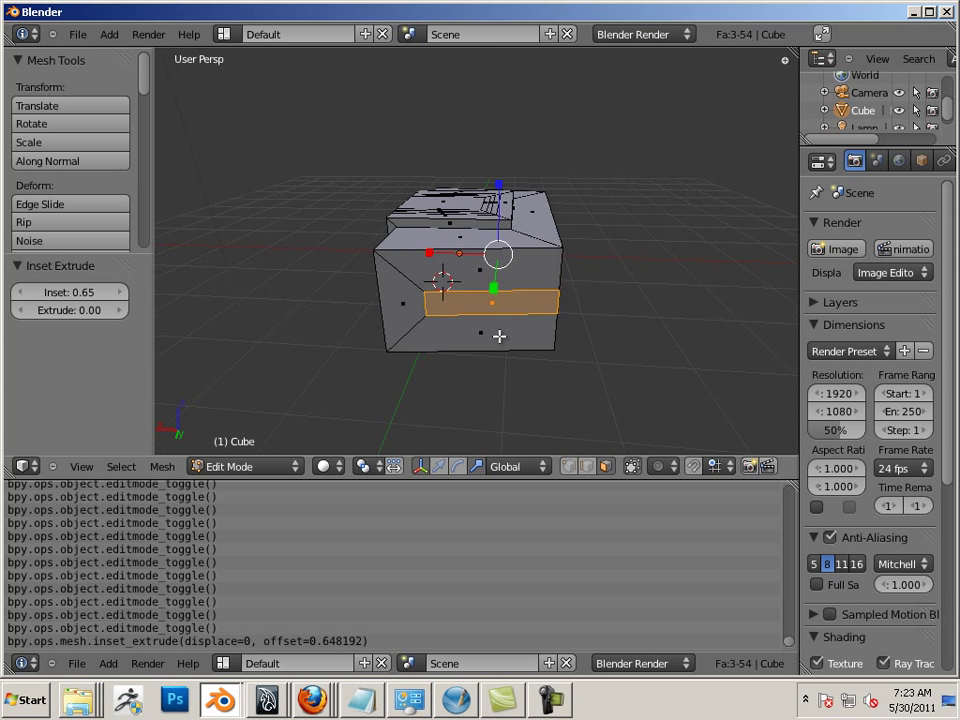
scroll(499, 336, up, 3)
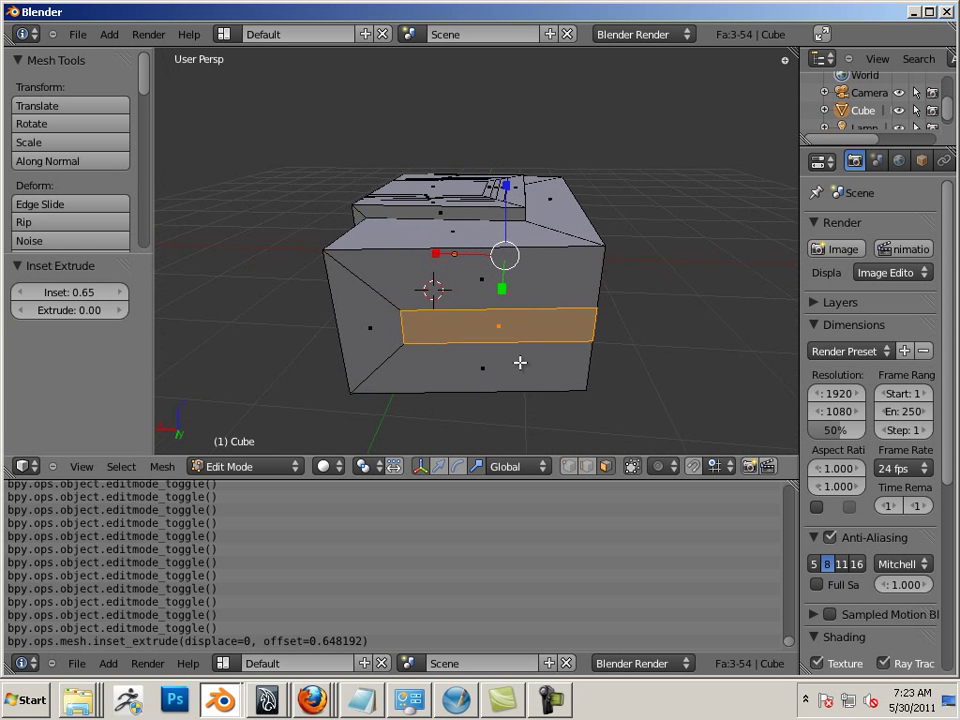
click(105, 163)
click(286, 194)
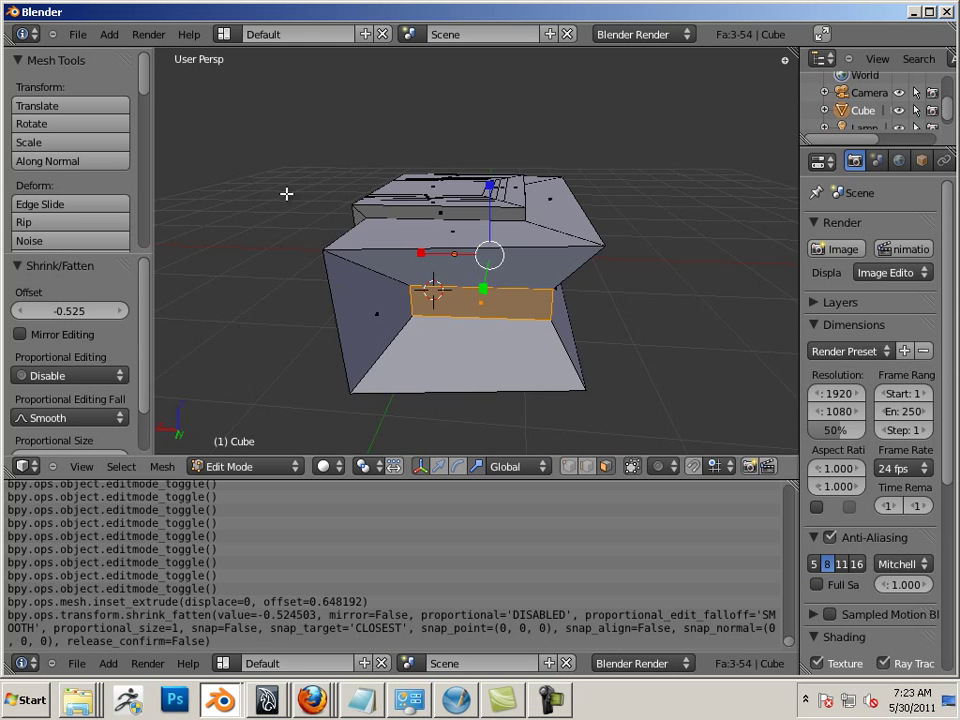
Apply Inset Extrude with a small inset to the recessed band of three faces
middle_drag(286, 194, 350, 293)
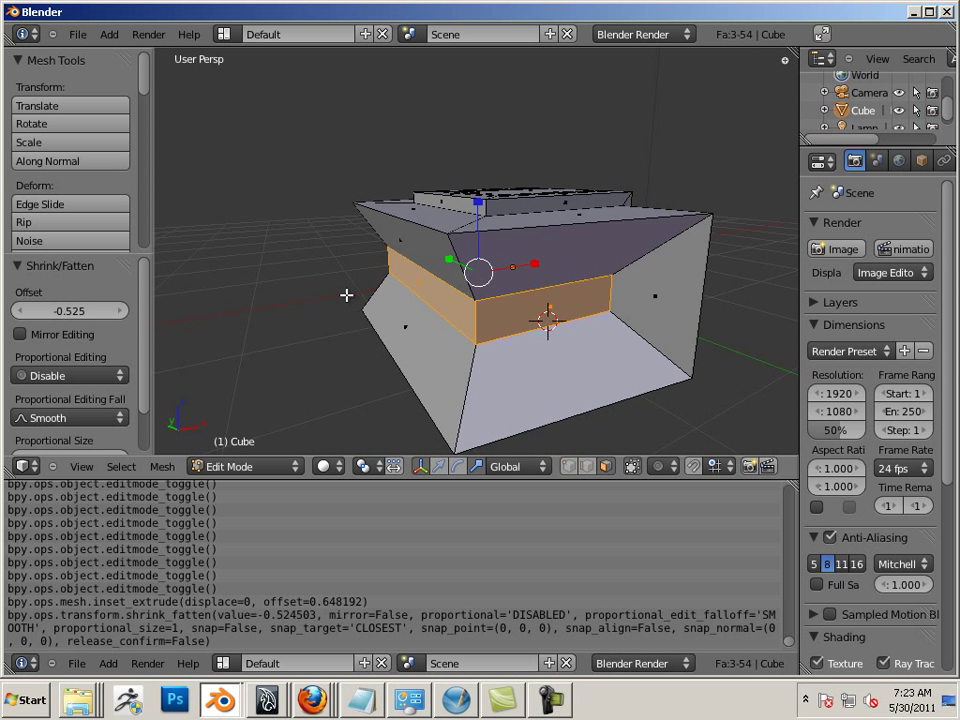
key(i)
click(387, 302)
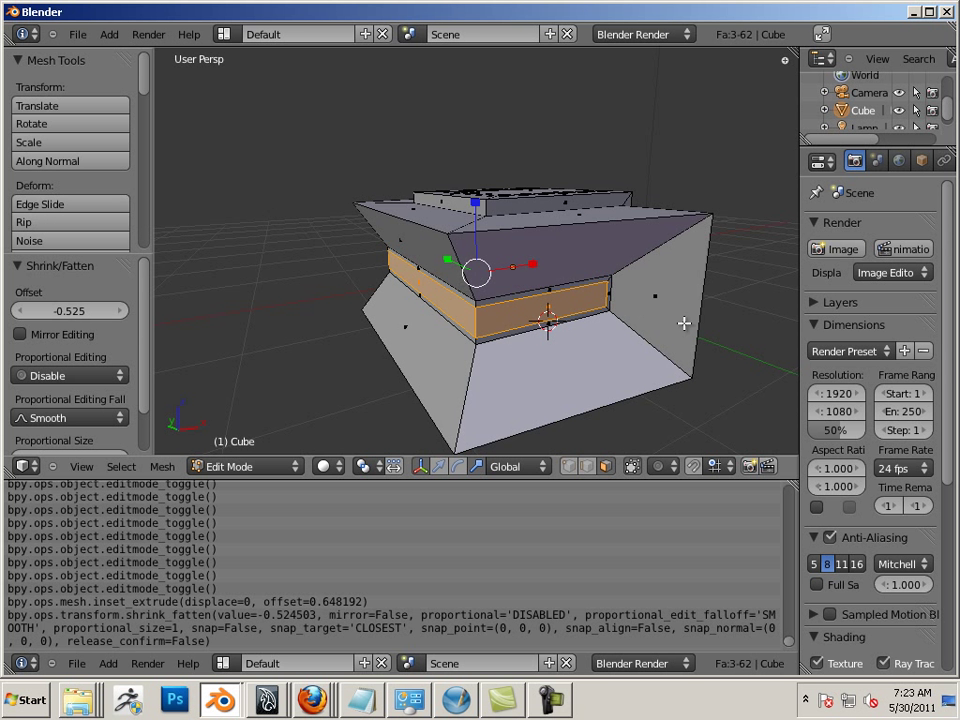
Select the innermost top face and the adjoining innermost side face on the opposite side of the block
middle_drag(684, 324, 464, 361)
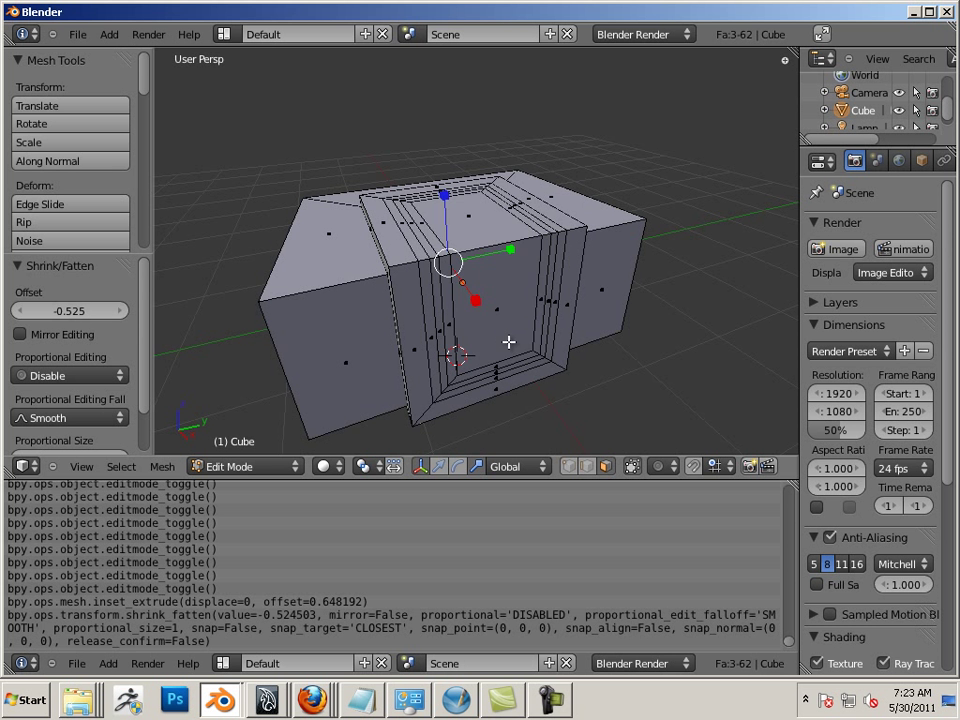
right_click(508, 341)
shift+right_click(477, 238)
Collapse the 3D View Mesh key map in the user preferences and save the preferences as default
click(77, 34)
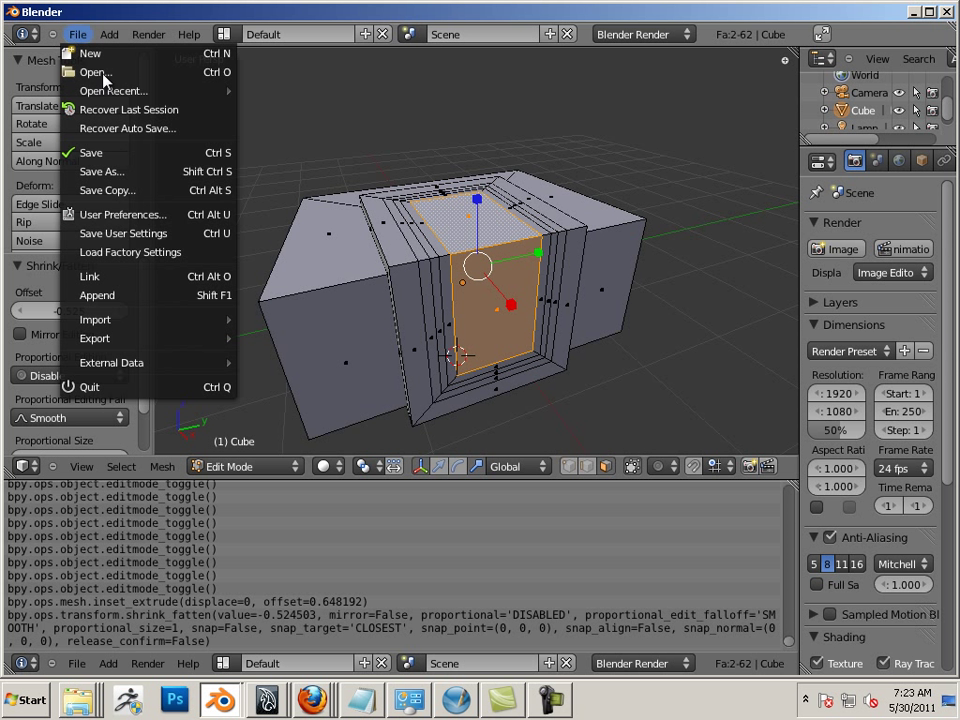
click(125, 212)
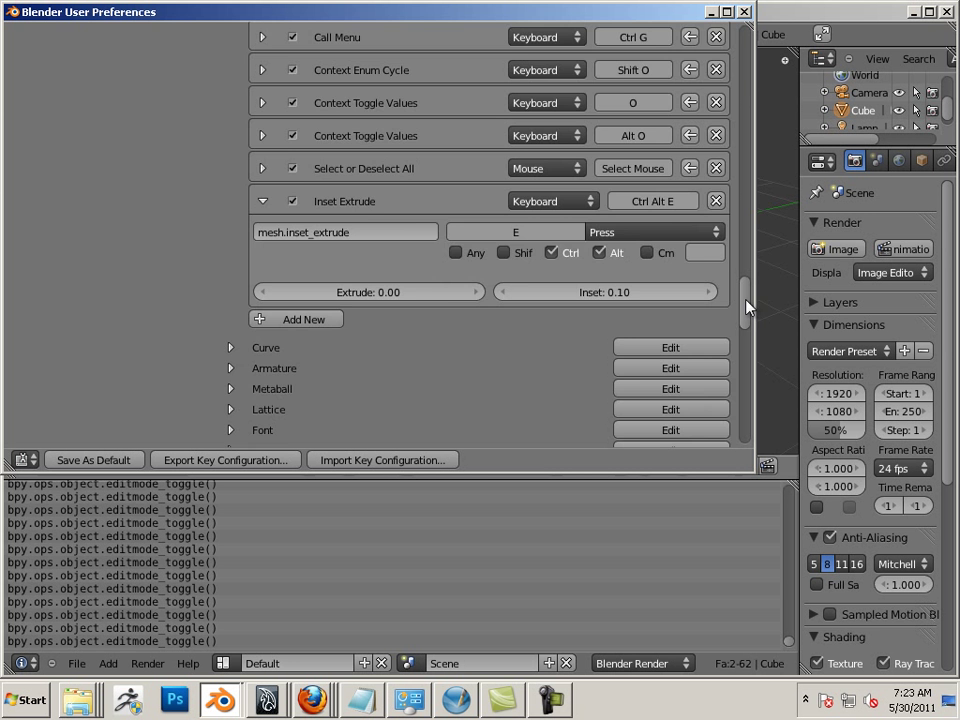
drag(748, 309, 747, 47)
scroll(714, 100, down, 4)
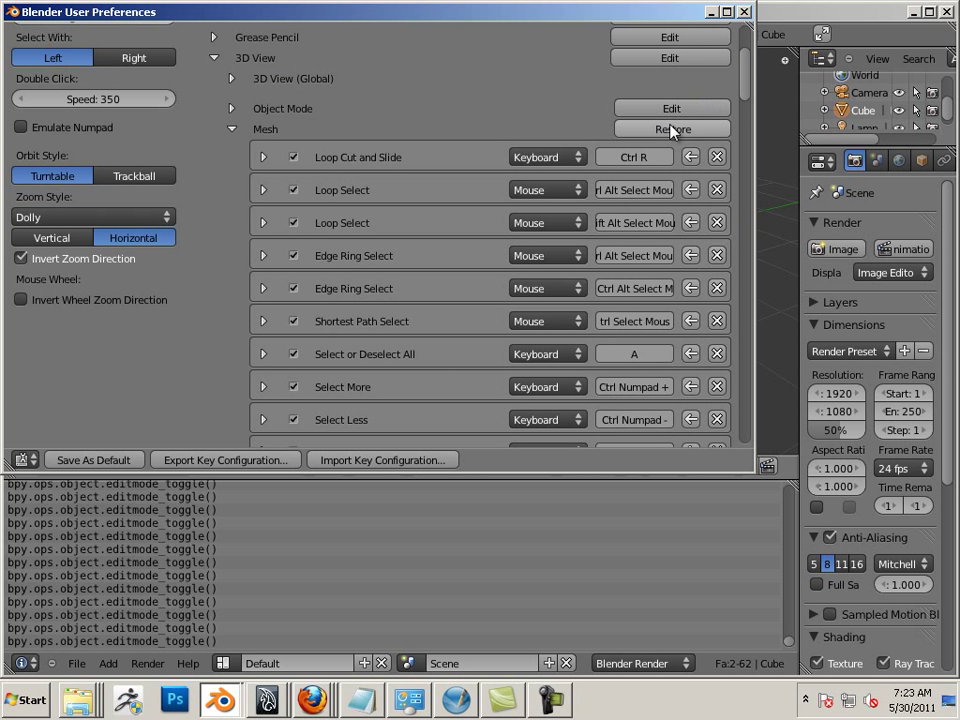
click(233, 130)
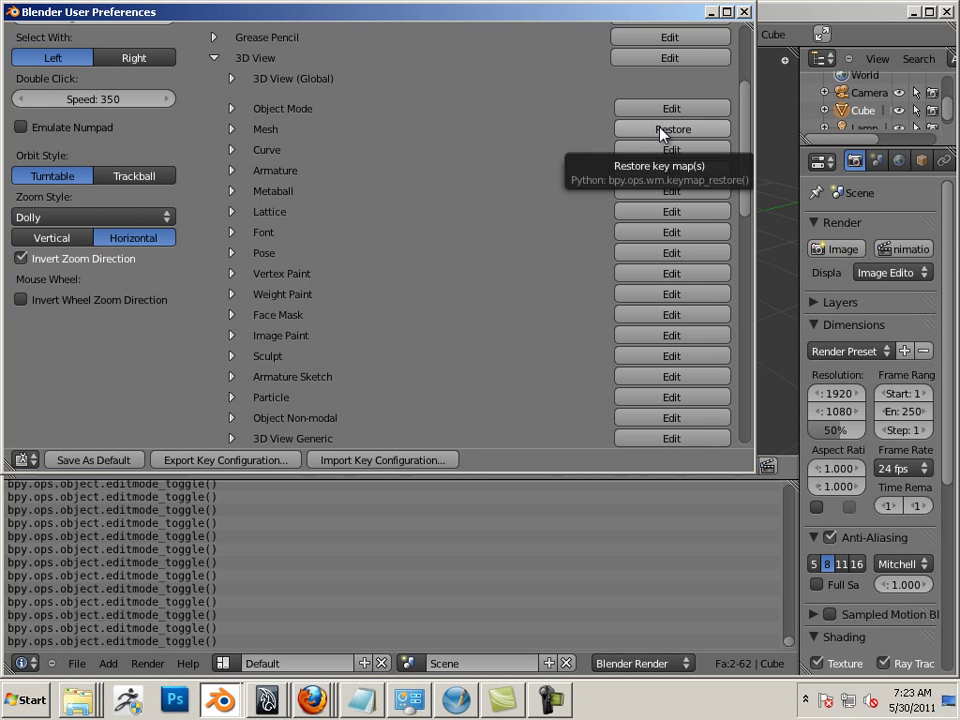
click(107, 460)
Apply Inset Extrude to the selected innermost top and side faces together, with an inset of about 0.11 and no extrusion
middle_drag(579, 328, 361, 309)
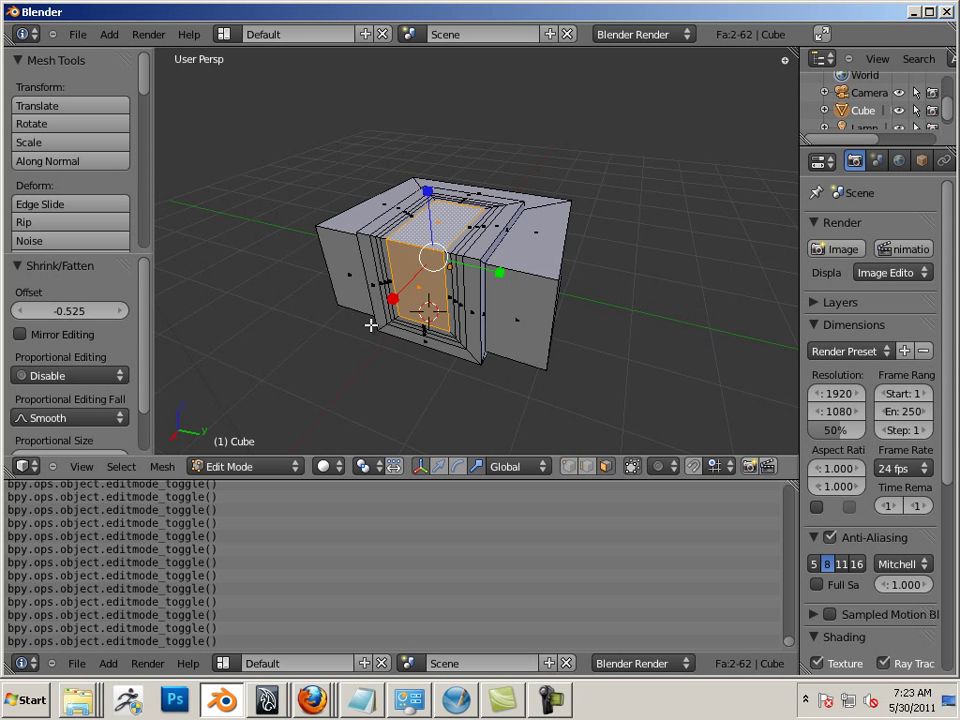
key(i)
click(431, 324)
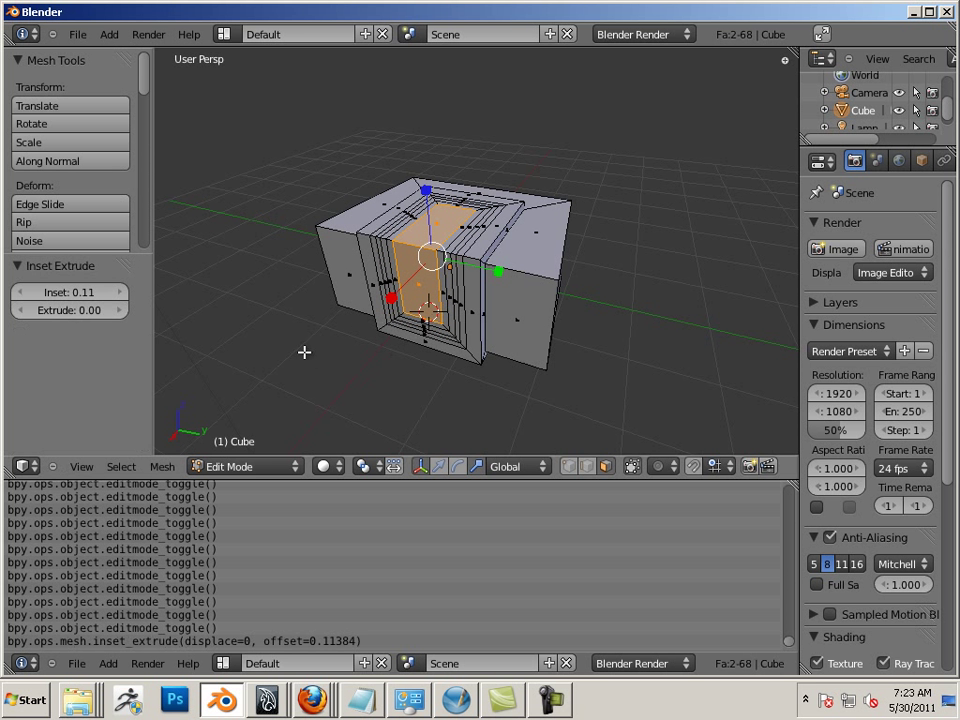
middle_drag(263, 341, 386, 364)
scroll(402, 371, up, 3)
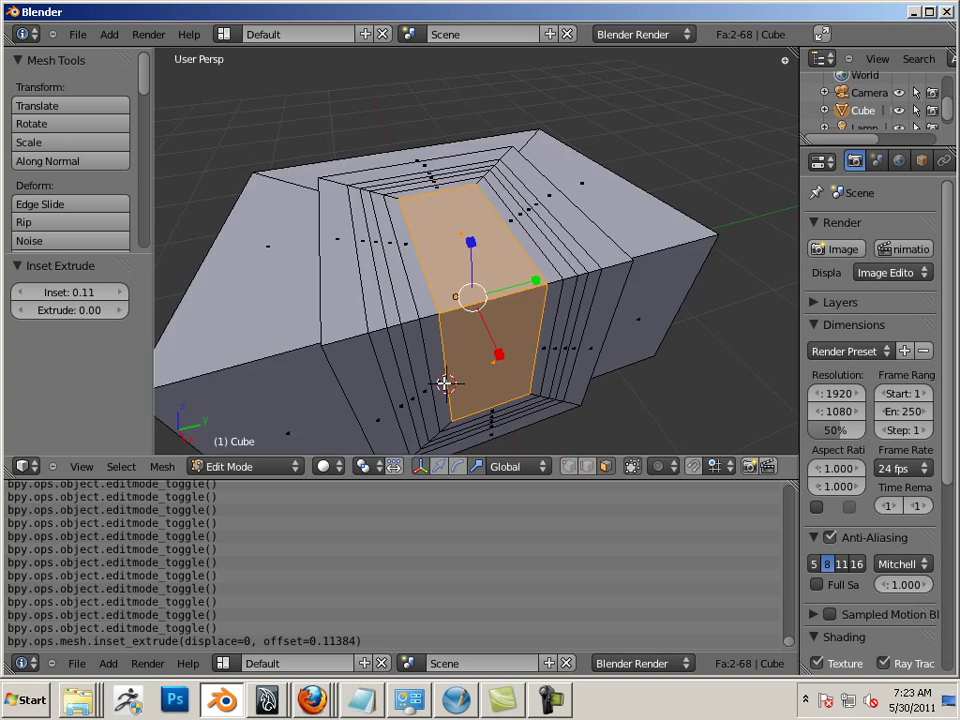
scroll(447, 383, down, 4)
middle_drag(447, 383, 546, 379)
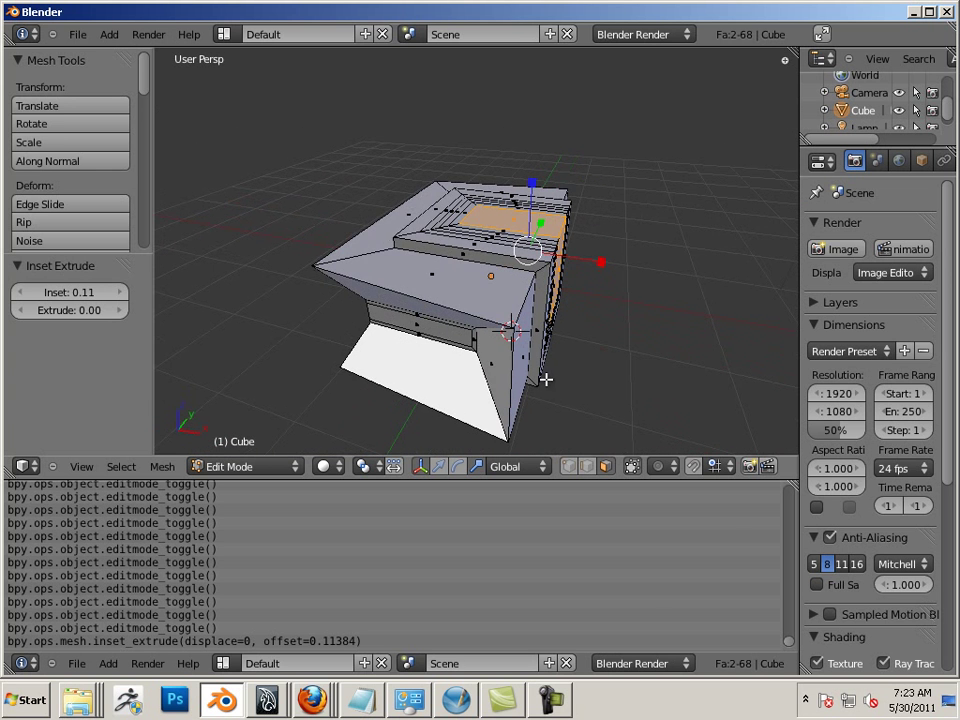